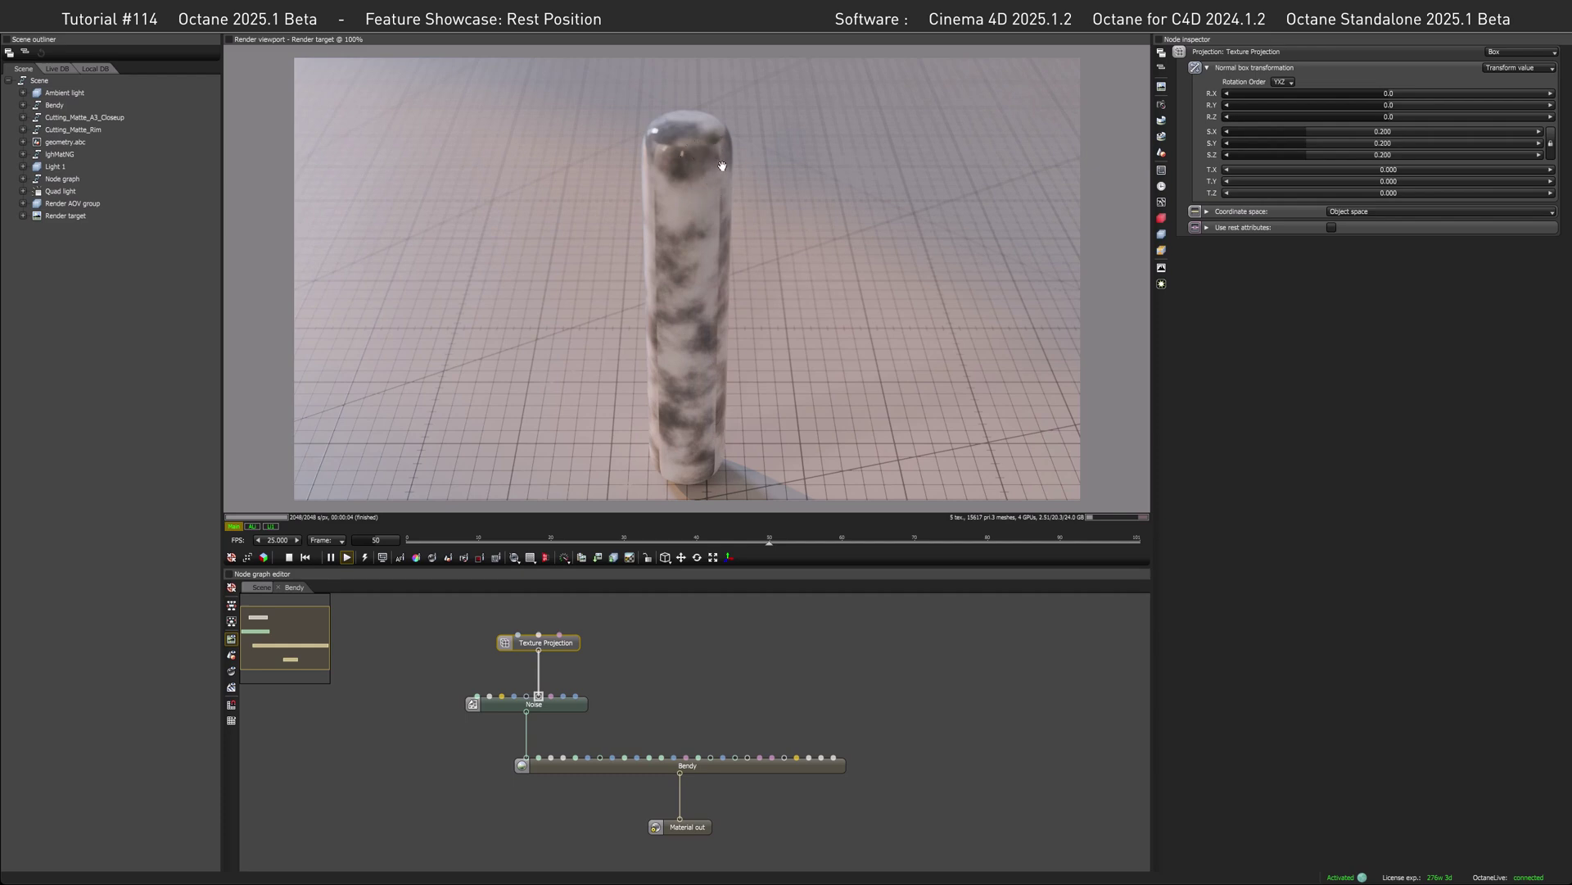
- Set the tube's projection to XYZ to UVW using rest attributes, checking frames 44 and 27
click(1498, 55)
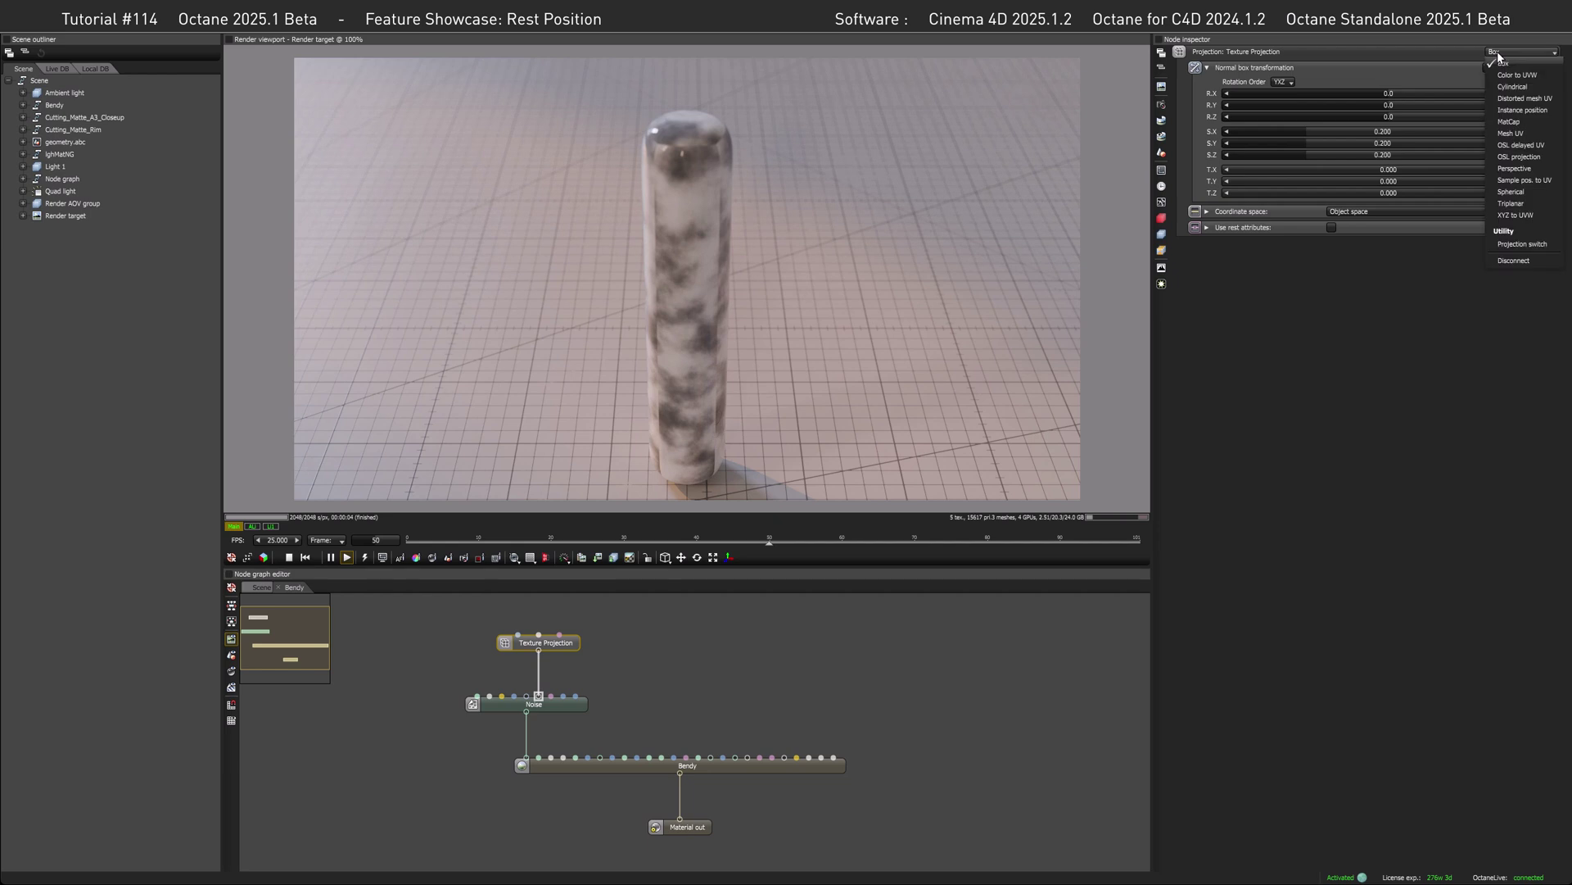
click(1515, 214)
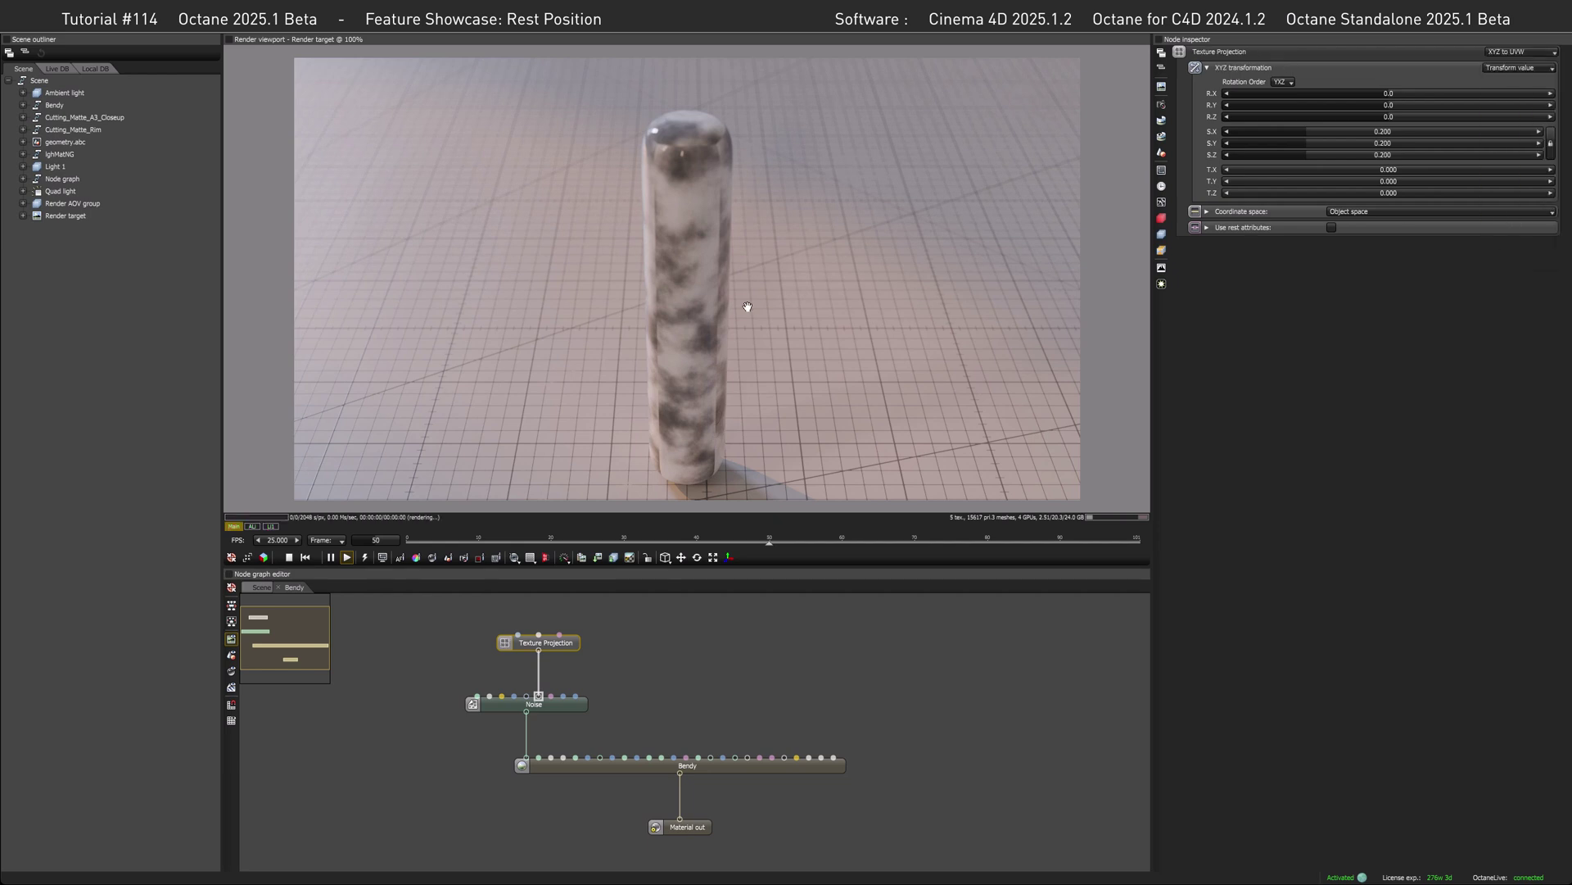
drag(772, 545, 922, 542)
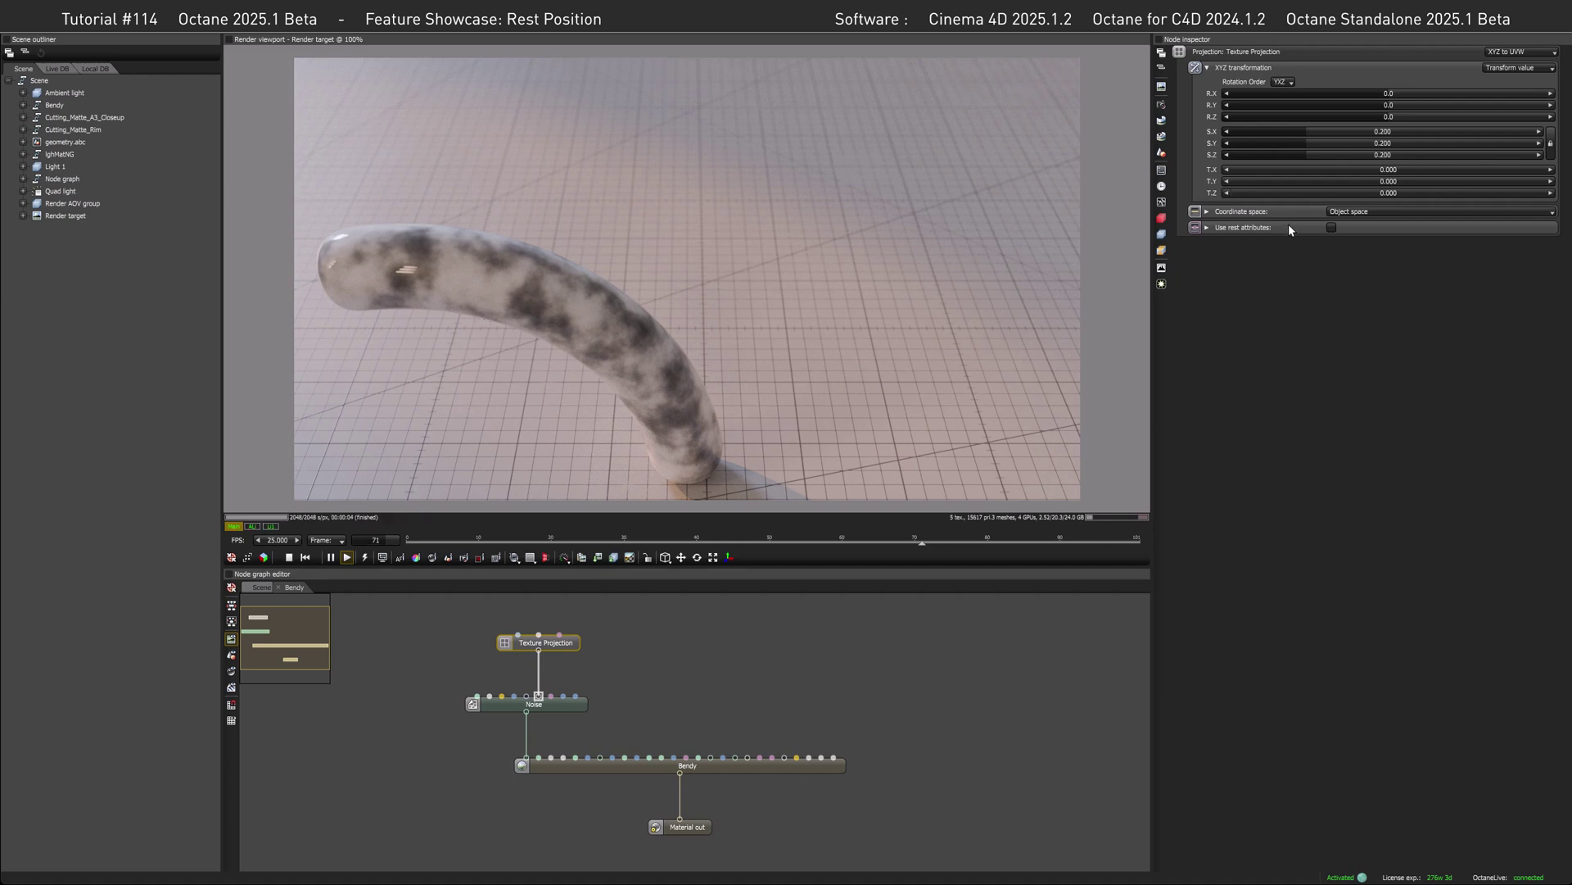
click(1332, 226)
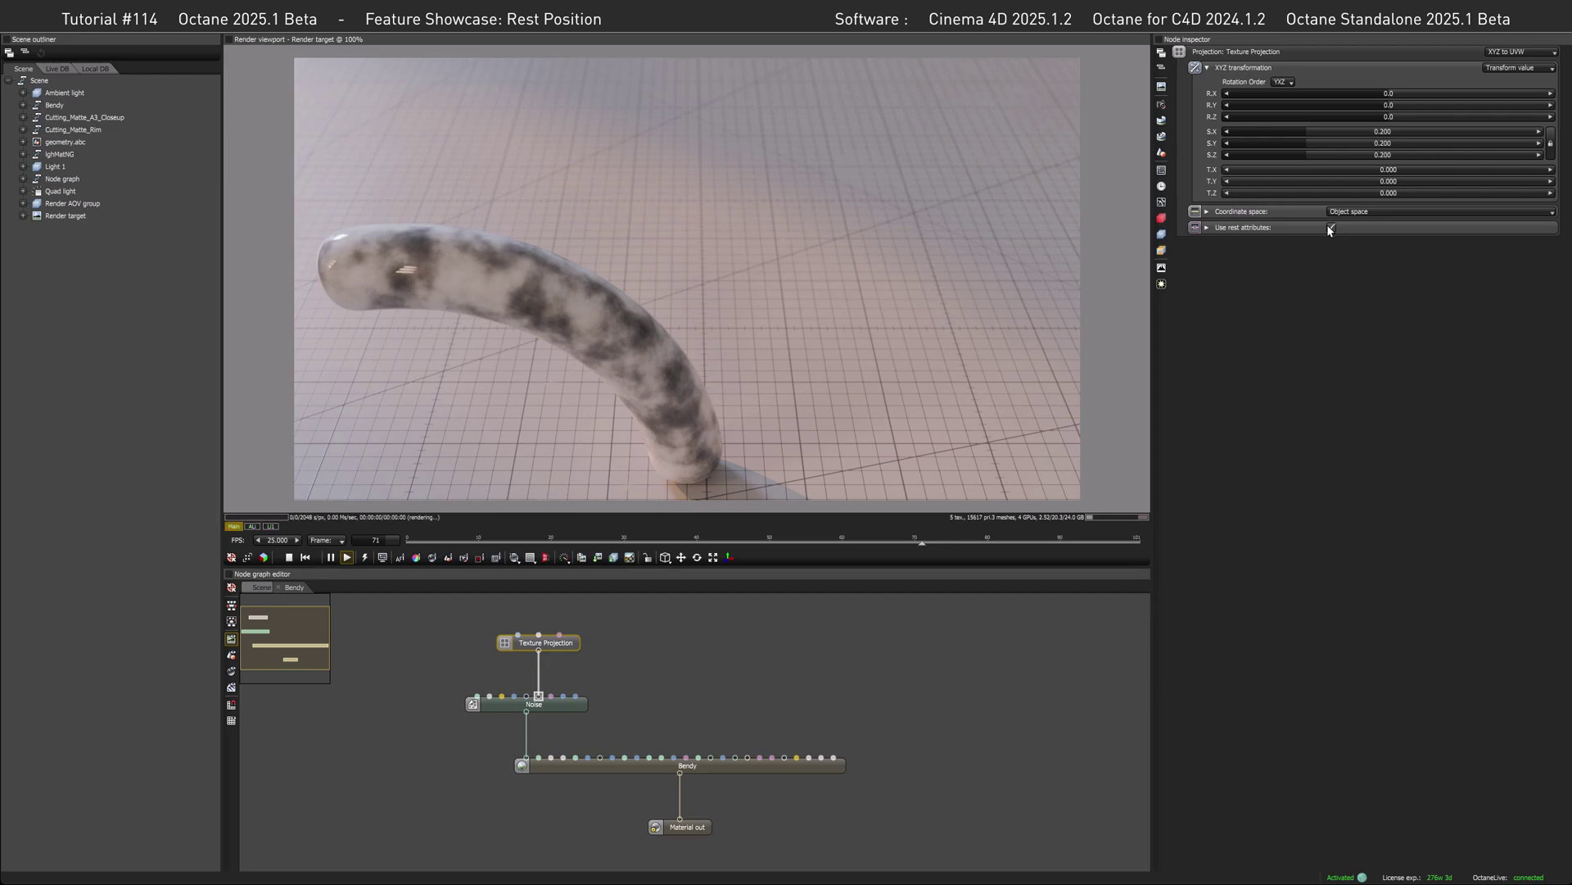
drag(946, 542, 574, 520)
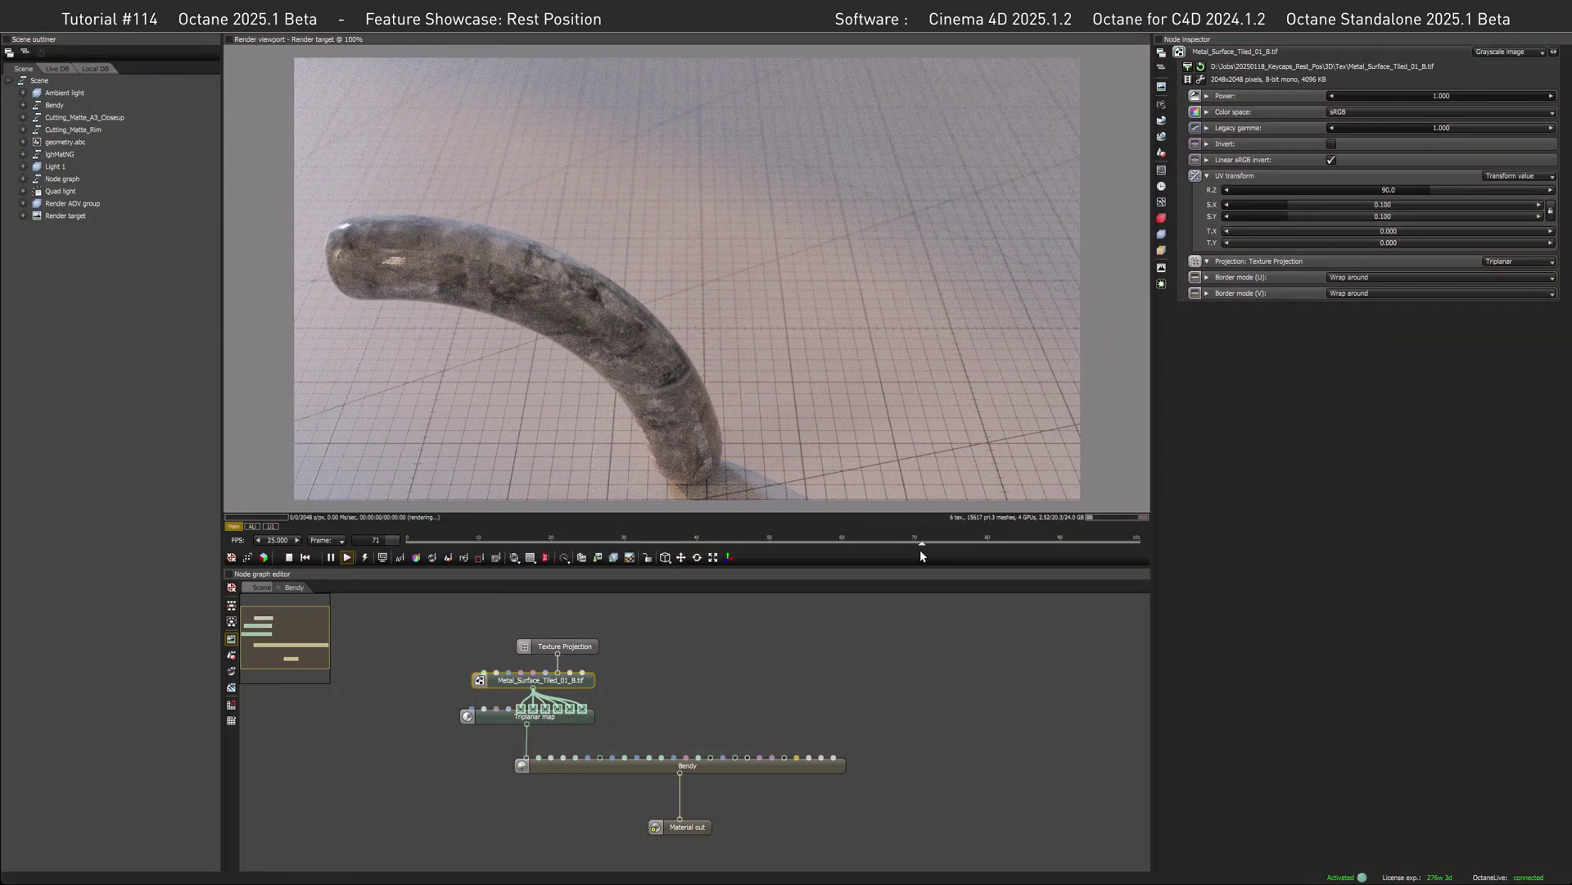
- Give the Triplanar map a 63.941 blend angle with rest attributes, then check frame 47
click(522, 717)
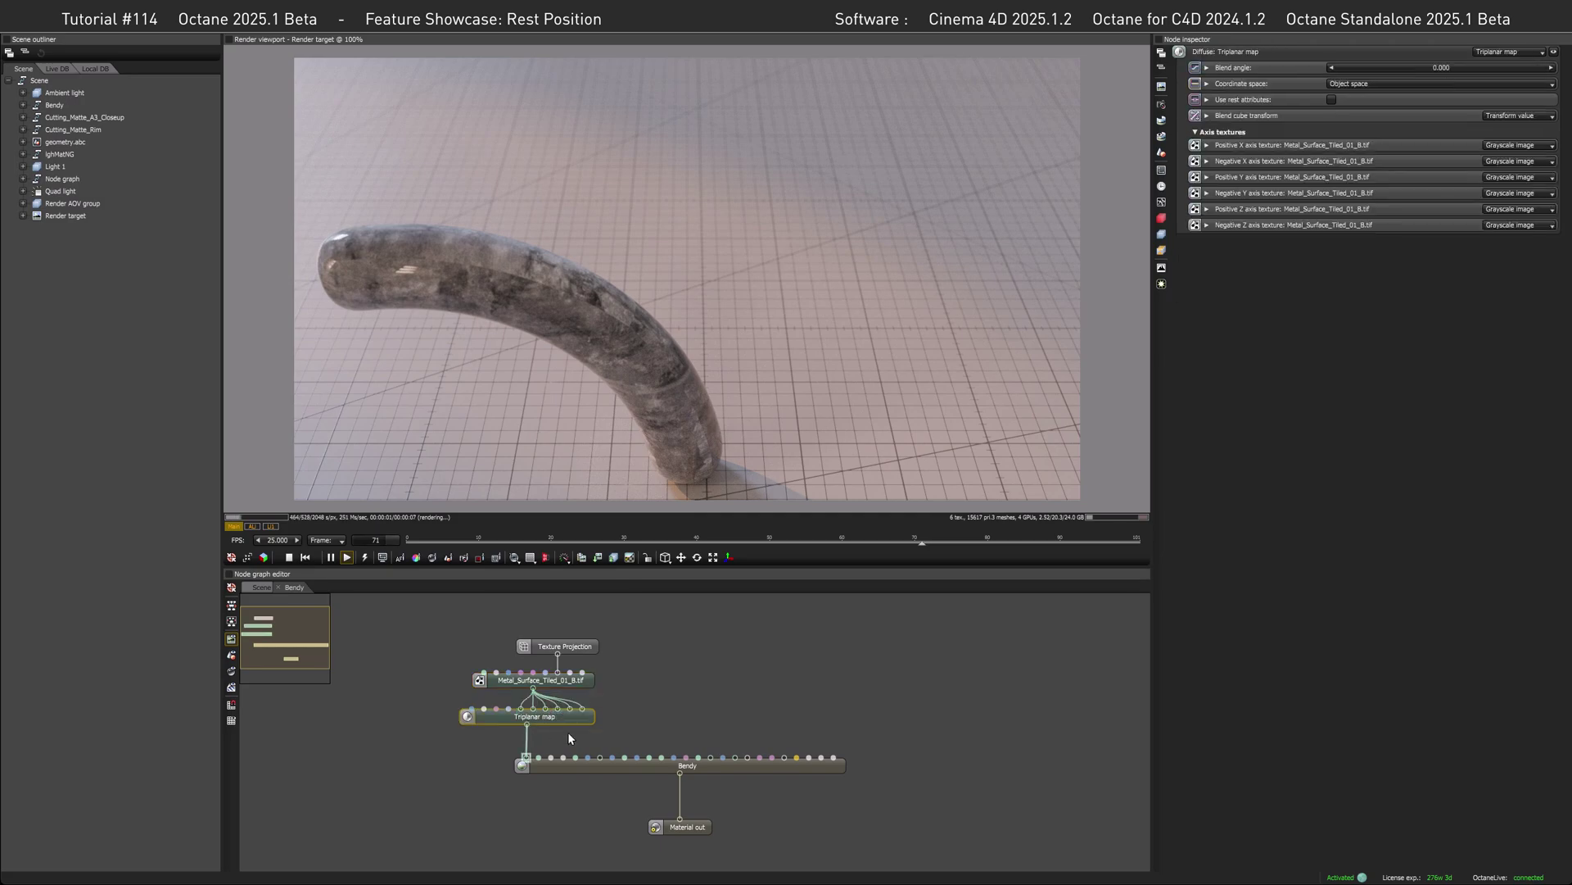
drag(1432, 69, 1488, 69)
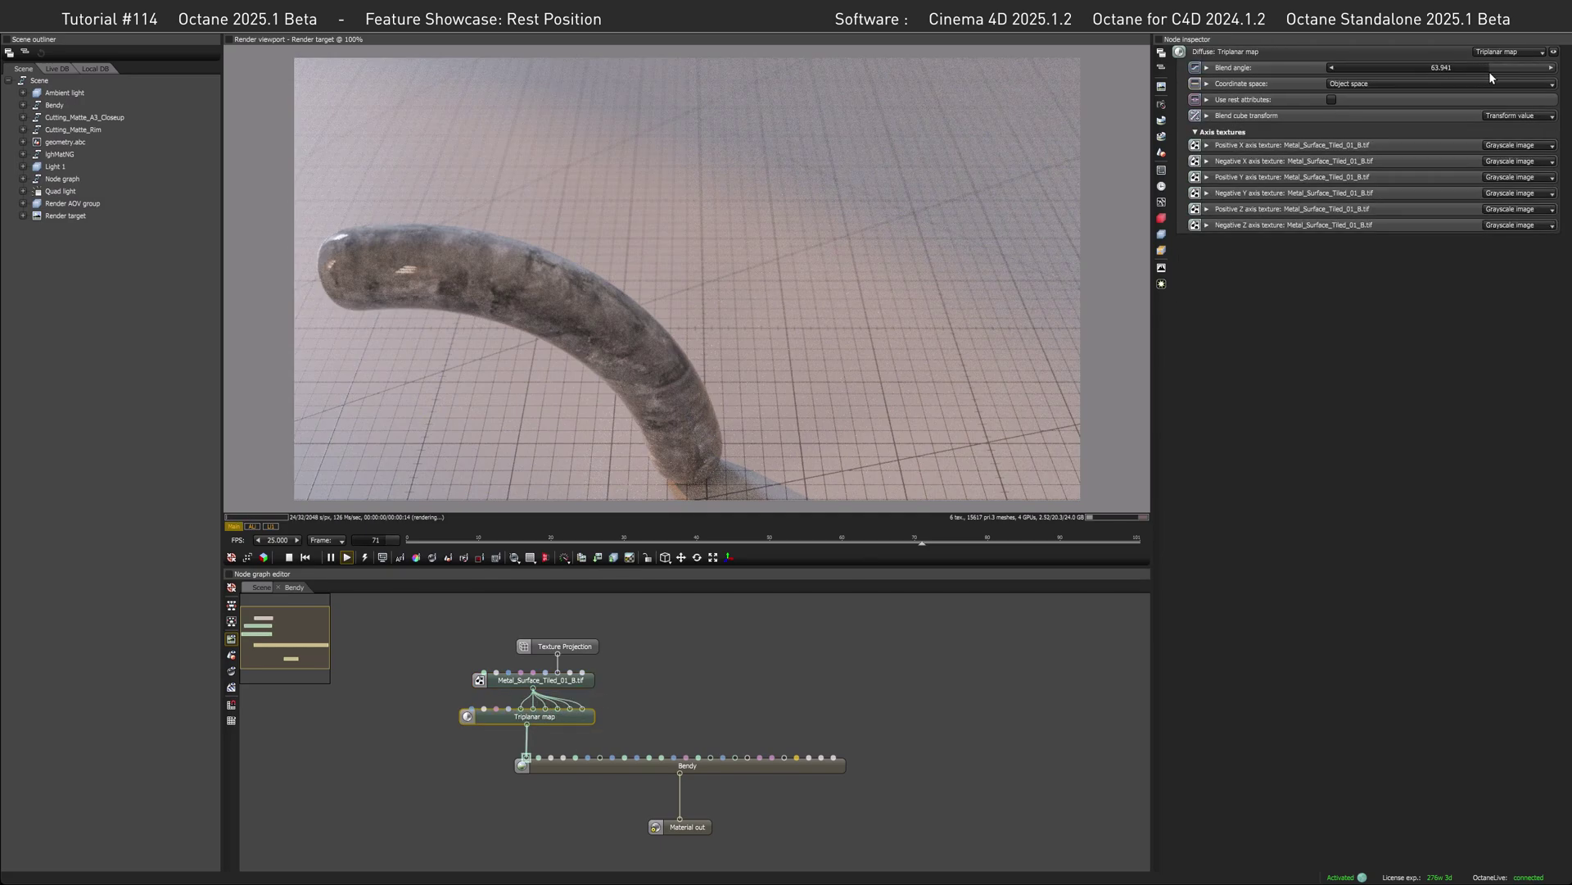
click(1331, 99)
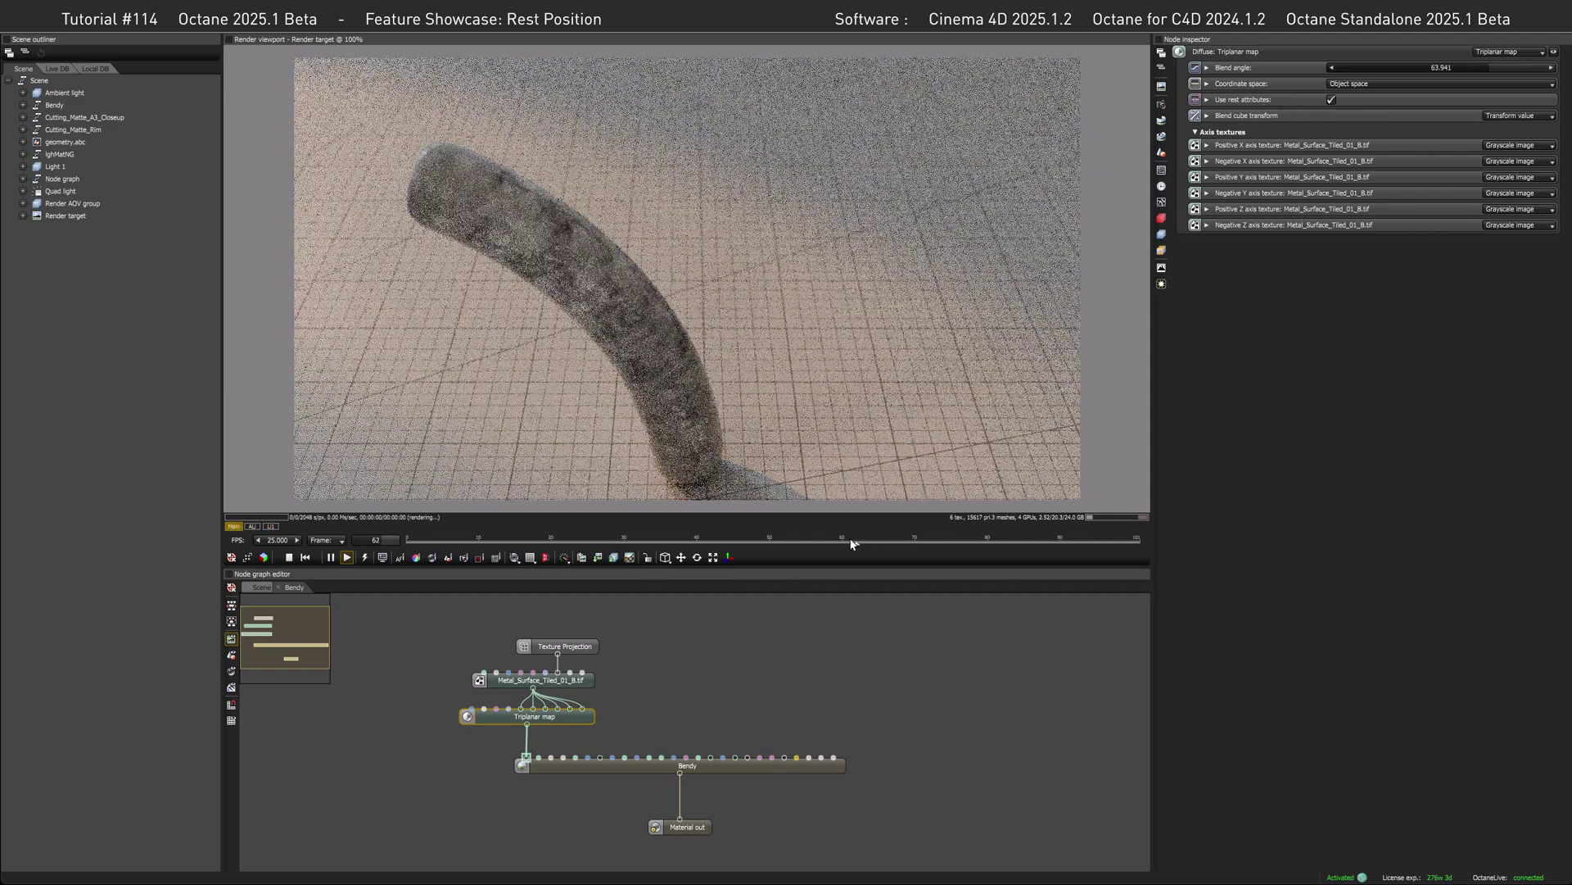
drag(874, 521, 746, 525)
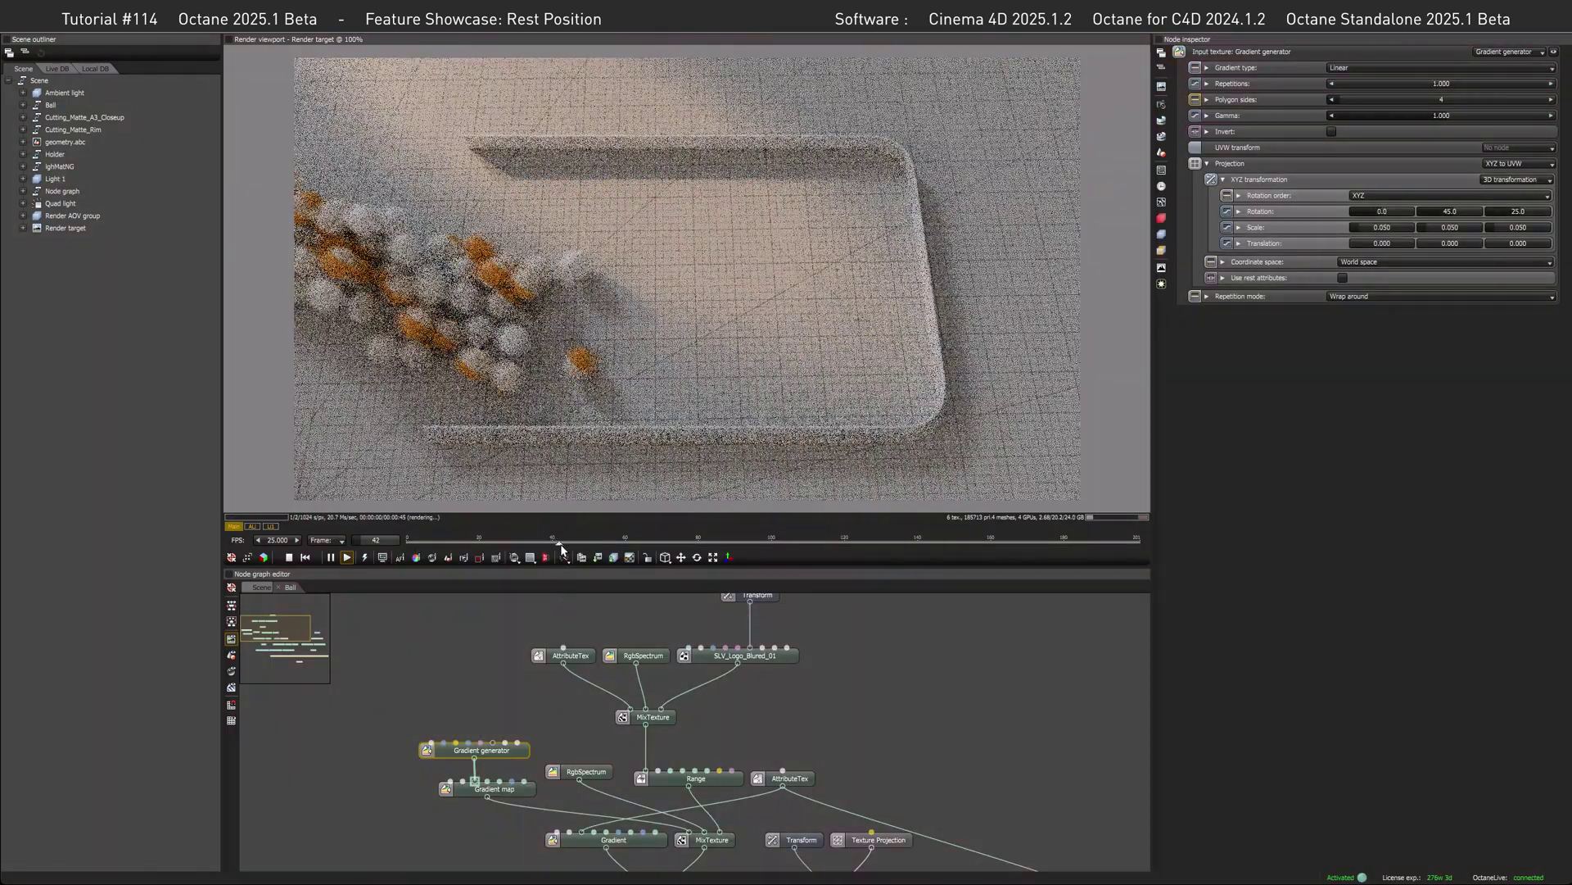
- Scrub the ball-pit simulation through frames 75, 151 and 179
drag(563, 550, 931, 574)
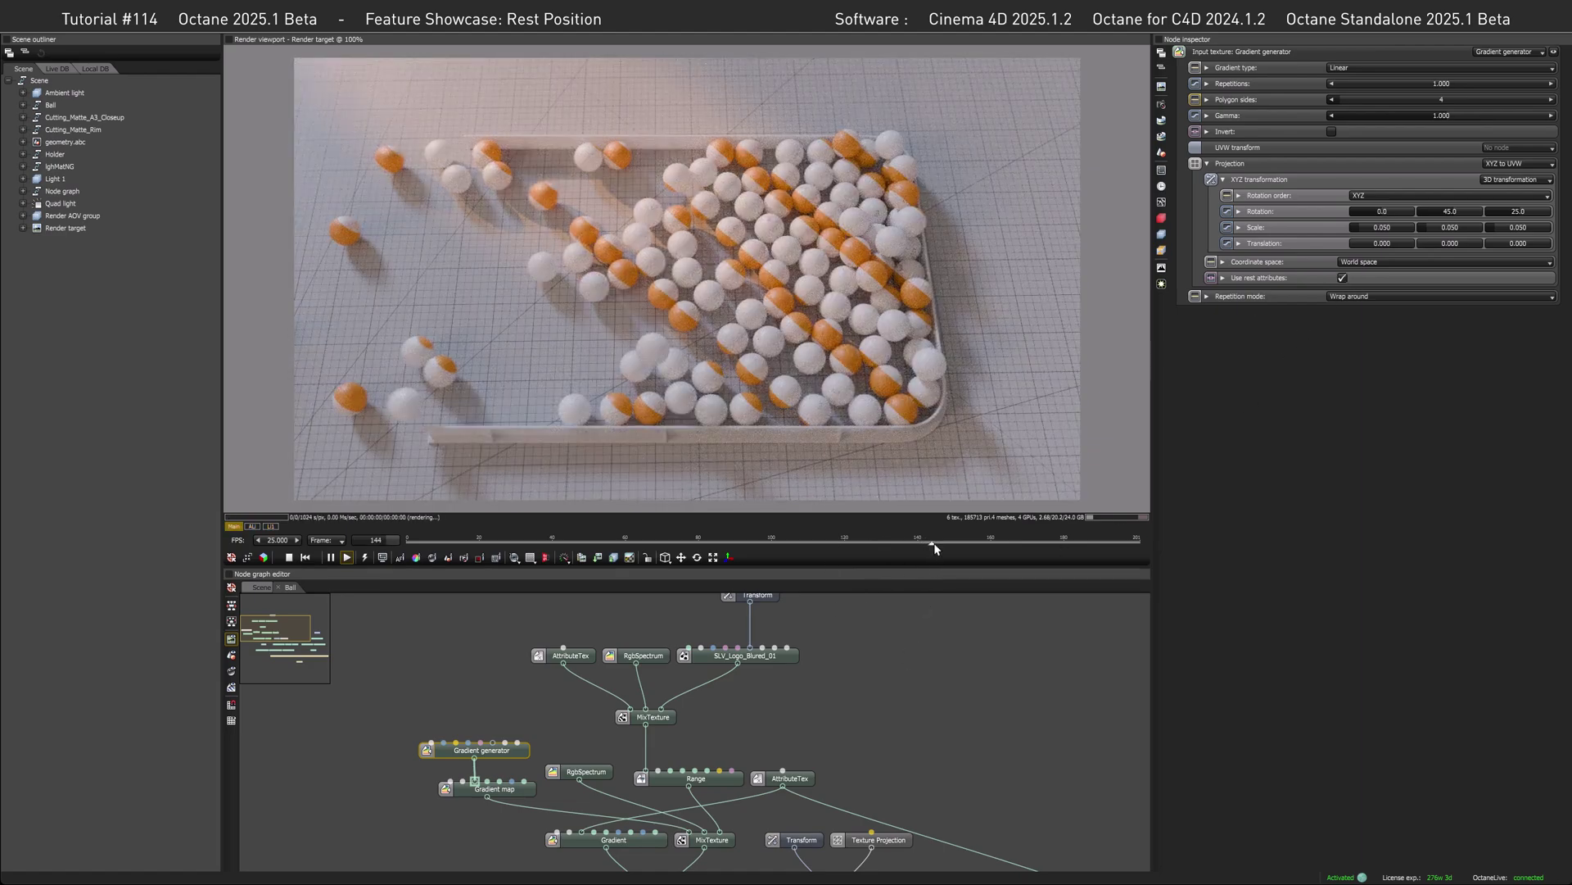
drag(934, 547, 956, 543)
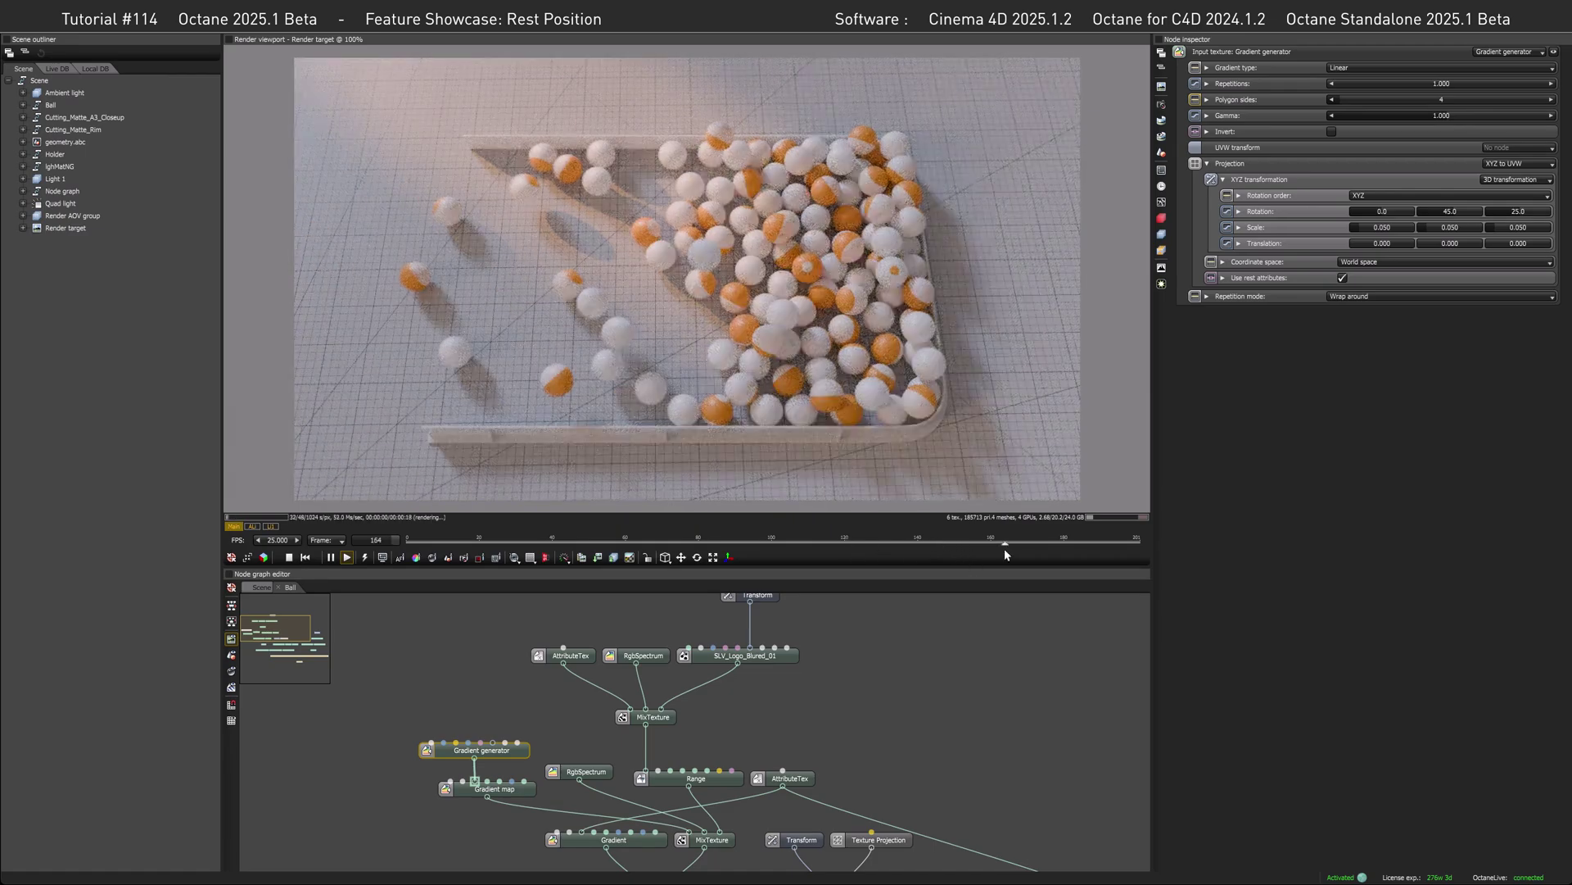
drag(1004, 548, 1062, 549)
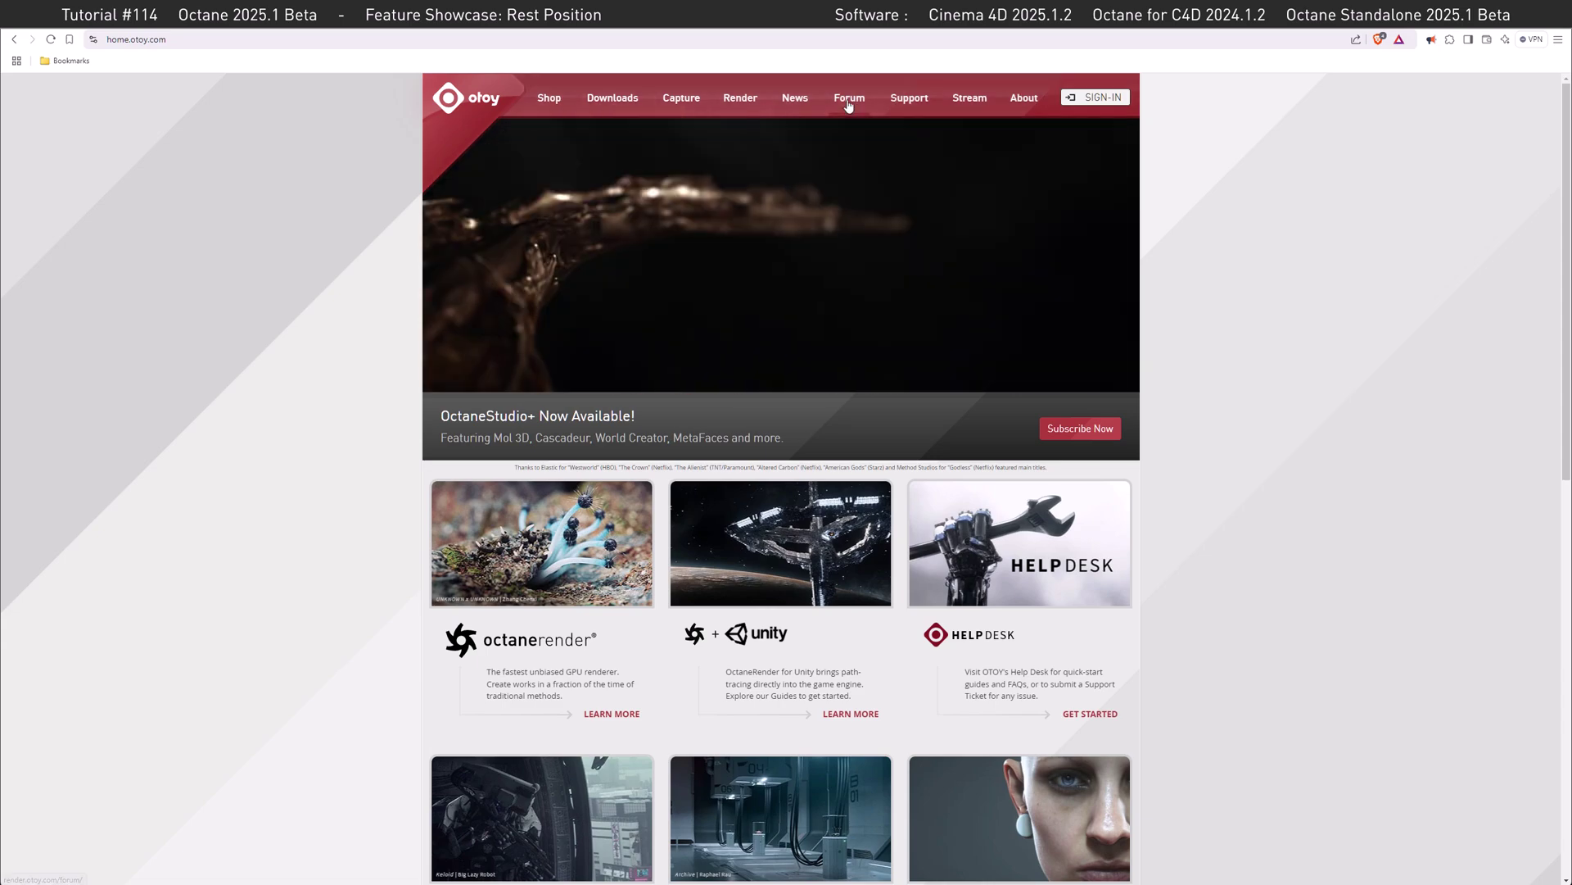
- Go to the OTOY forum and enter the Development Build Releases board
click(849, 104)
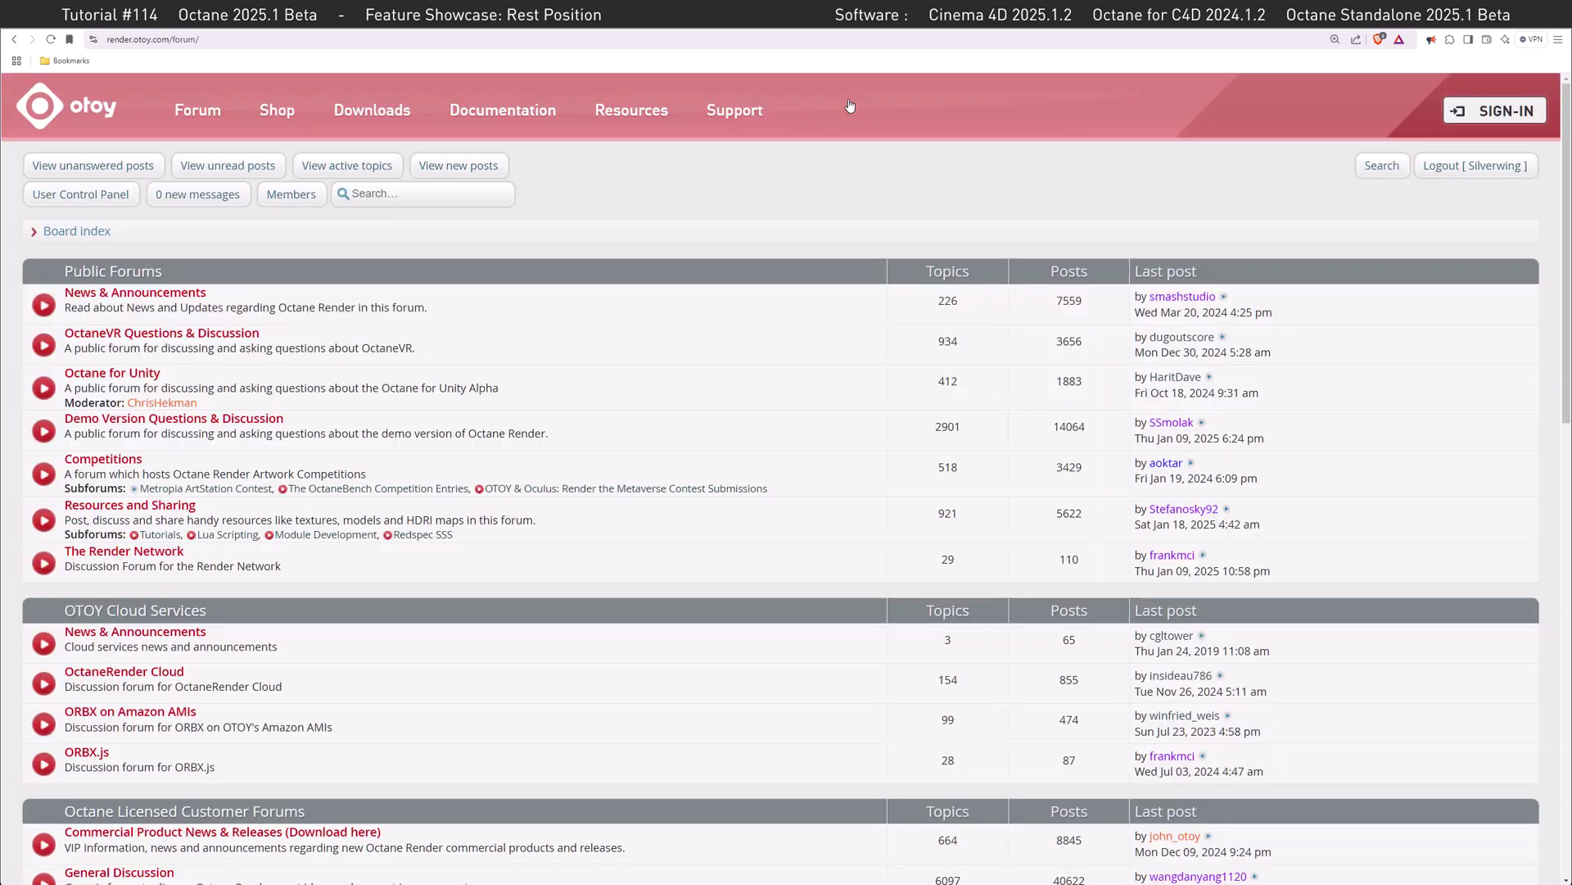
scroll(630, 459, down, 3)
scroll(630, 458, down, 2)
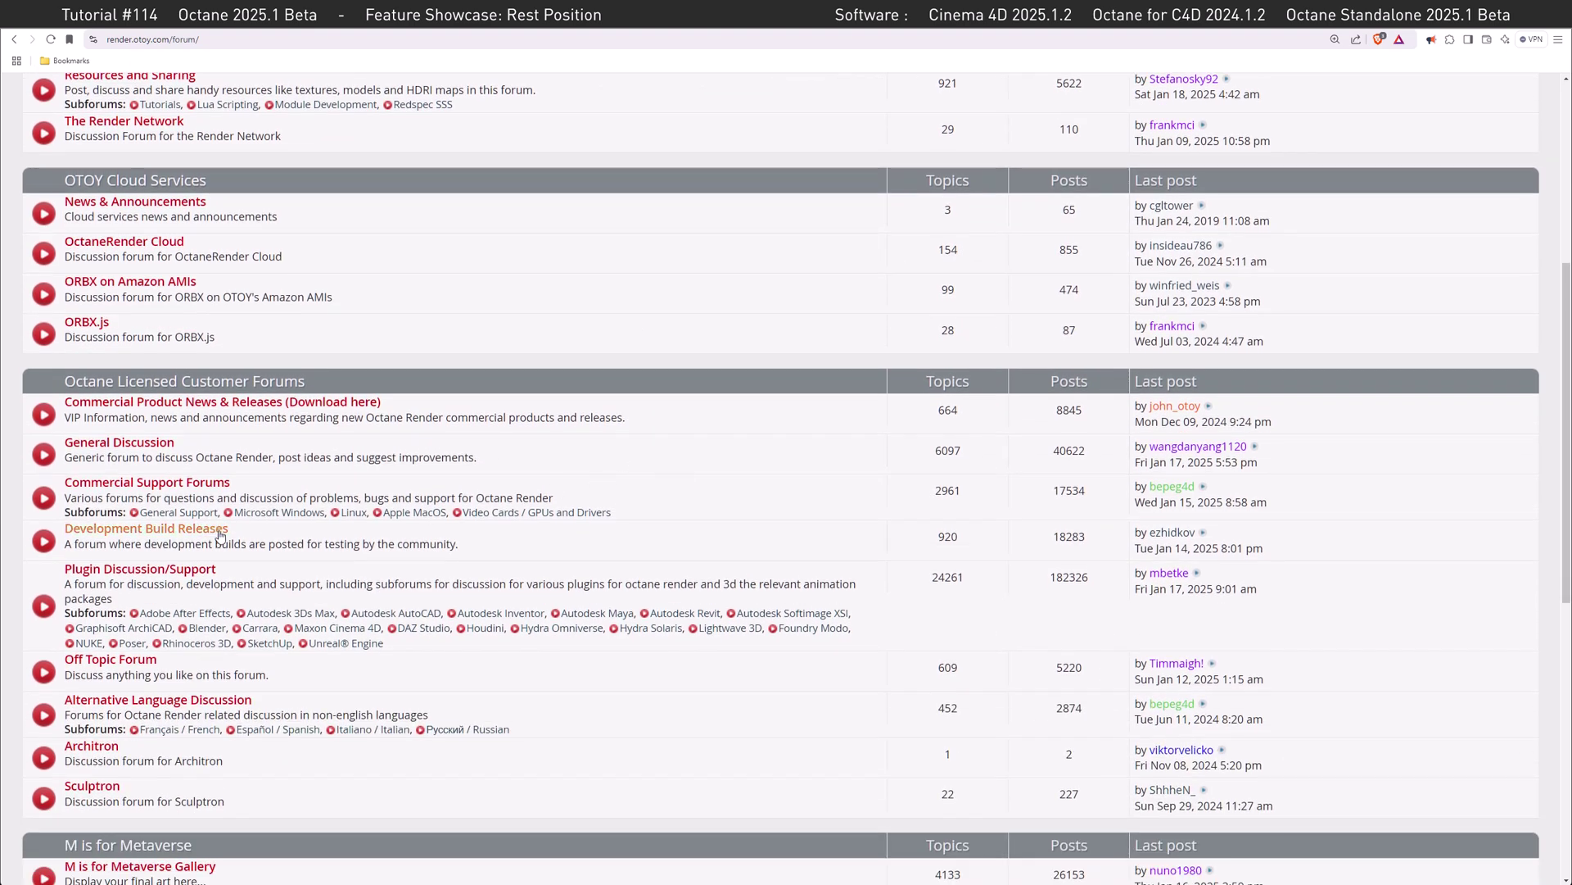
click(174, 534)
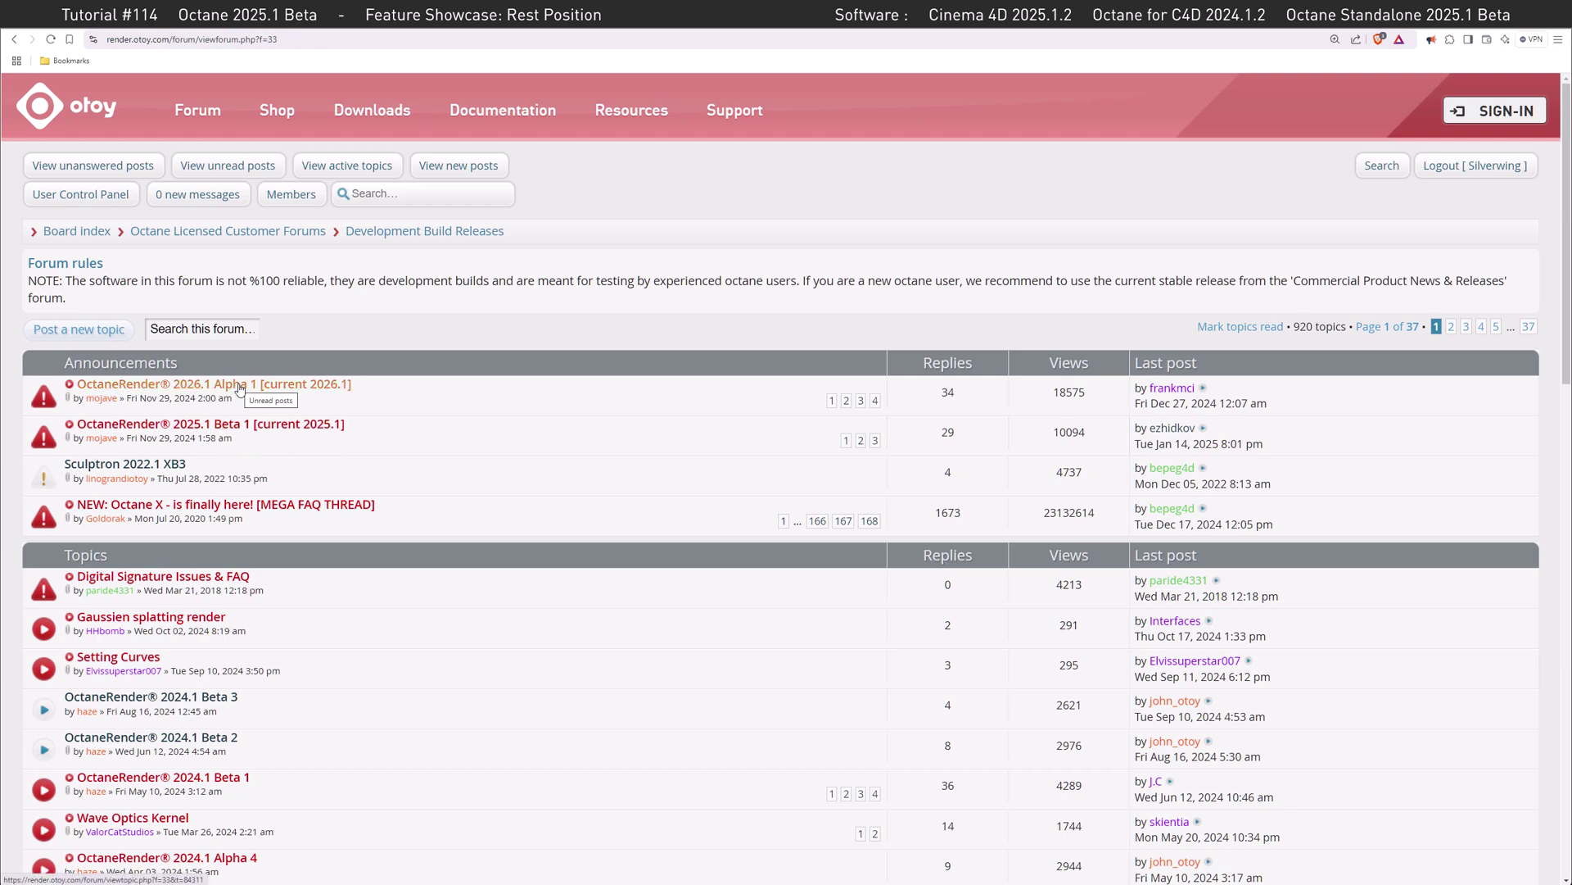
- Read through the OctaneRender® 2025.1 Beta 1 topic's feature notes and download links
click(233, 424)
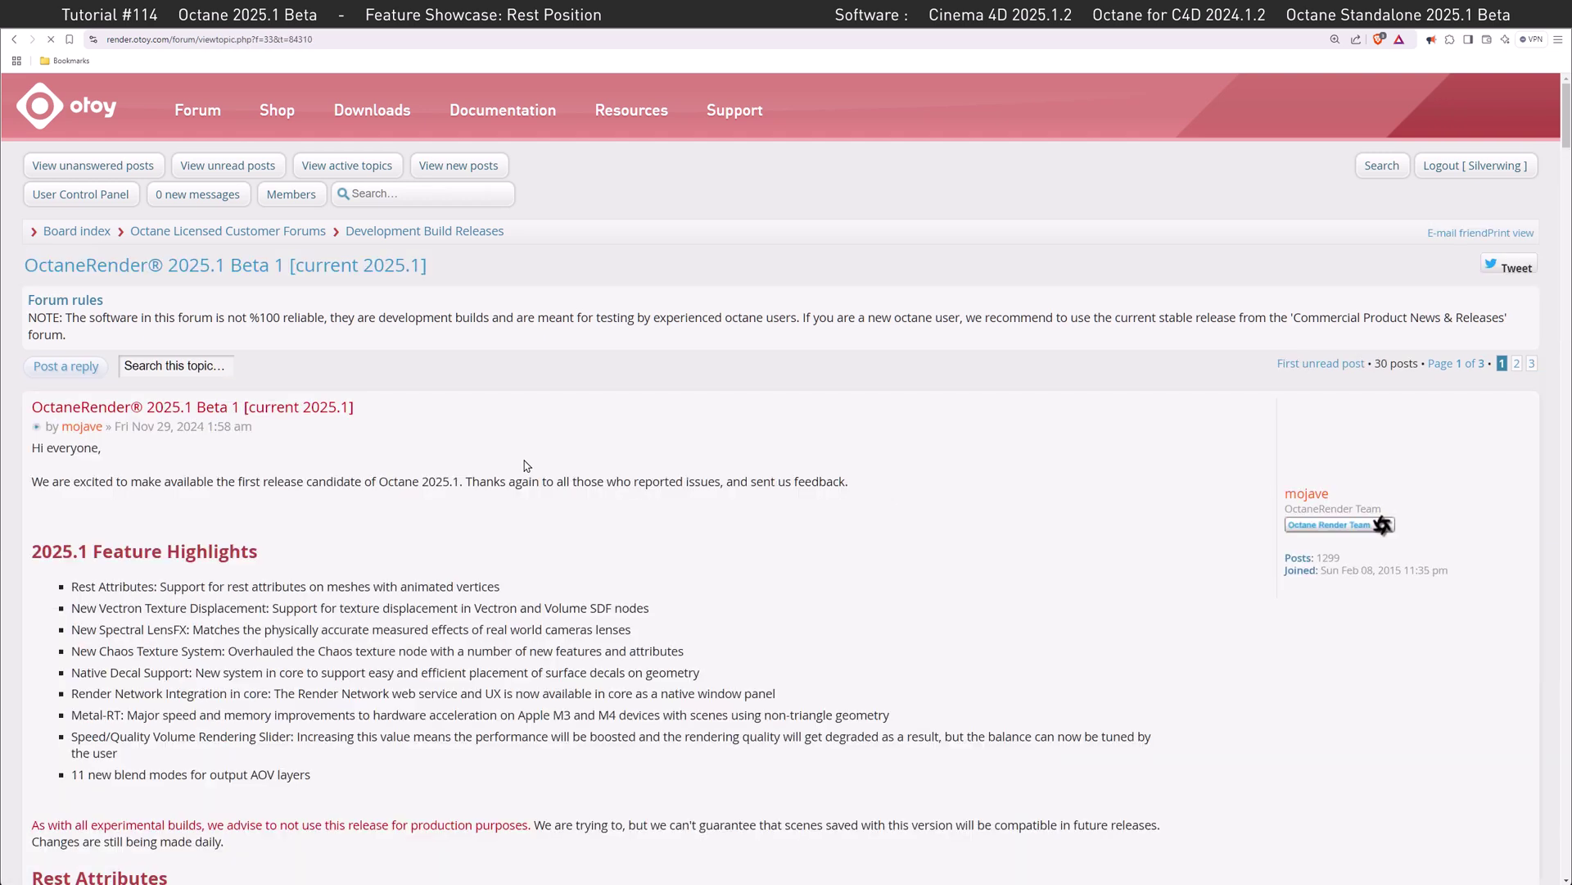
scroll(526, 467, down, 10)
scroll(528, 466, down, 20)
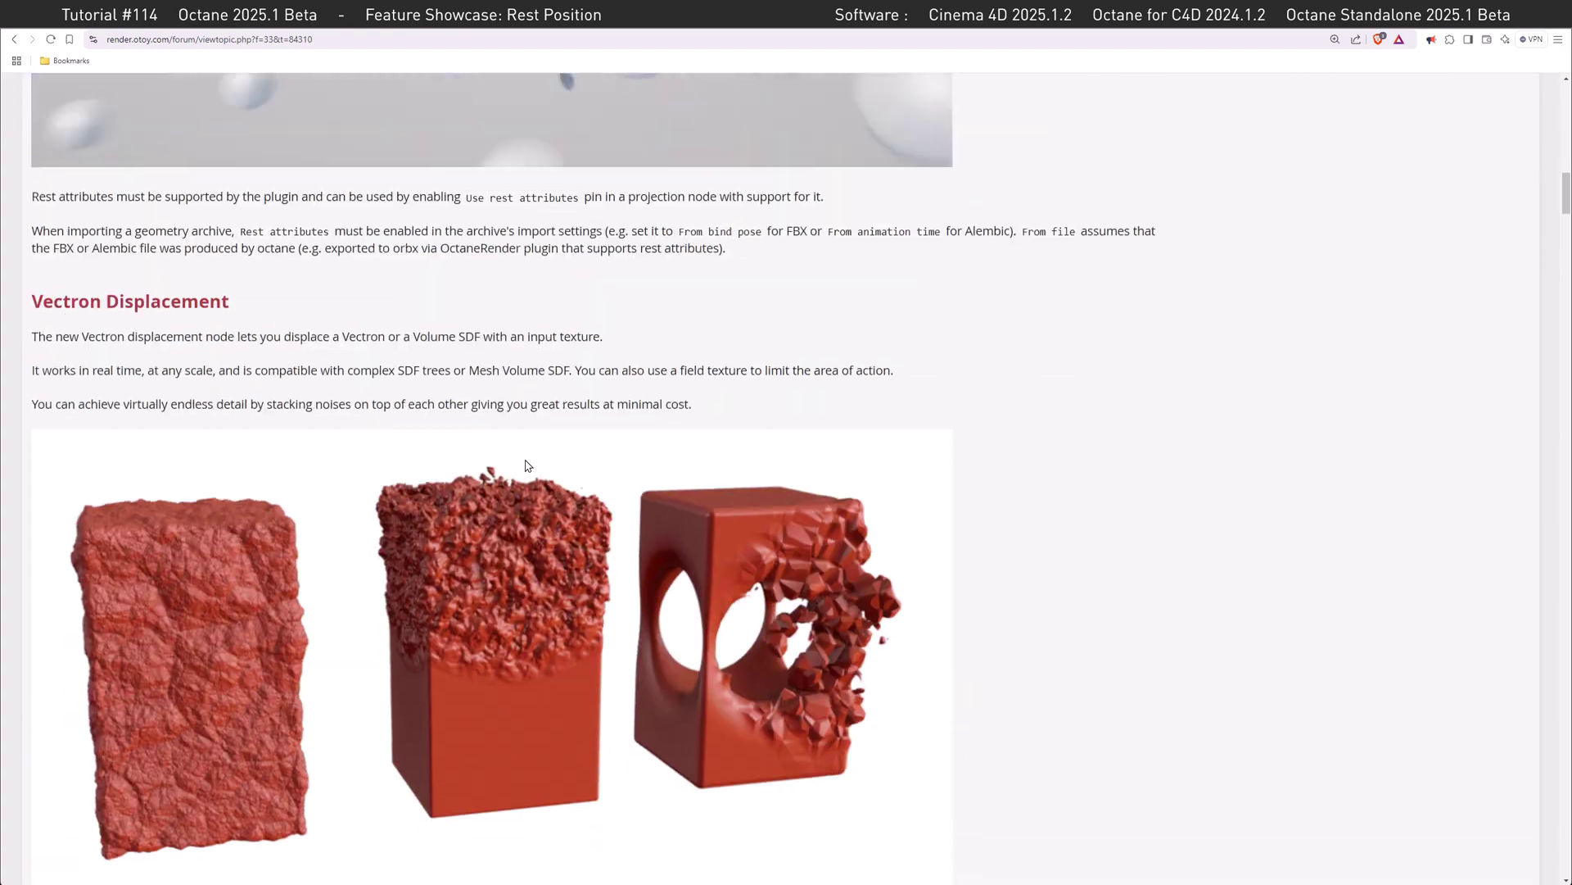
scroll(528, 466, down, 20)
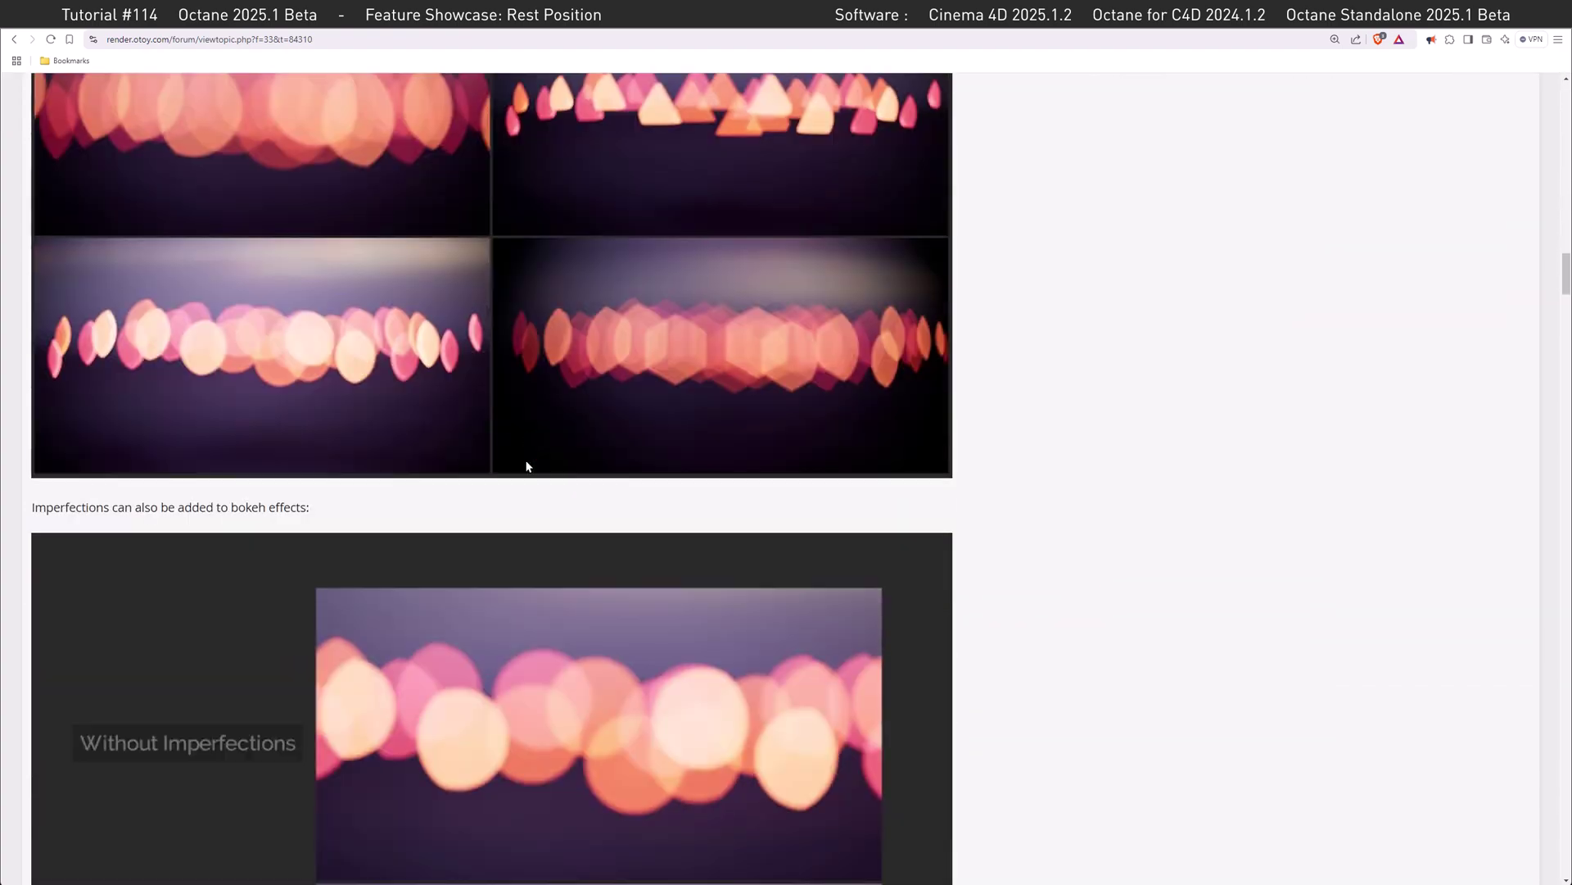
scroll(527, 465, down, 20)
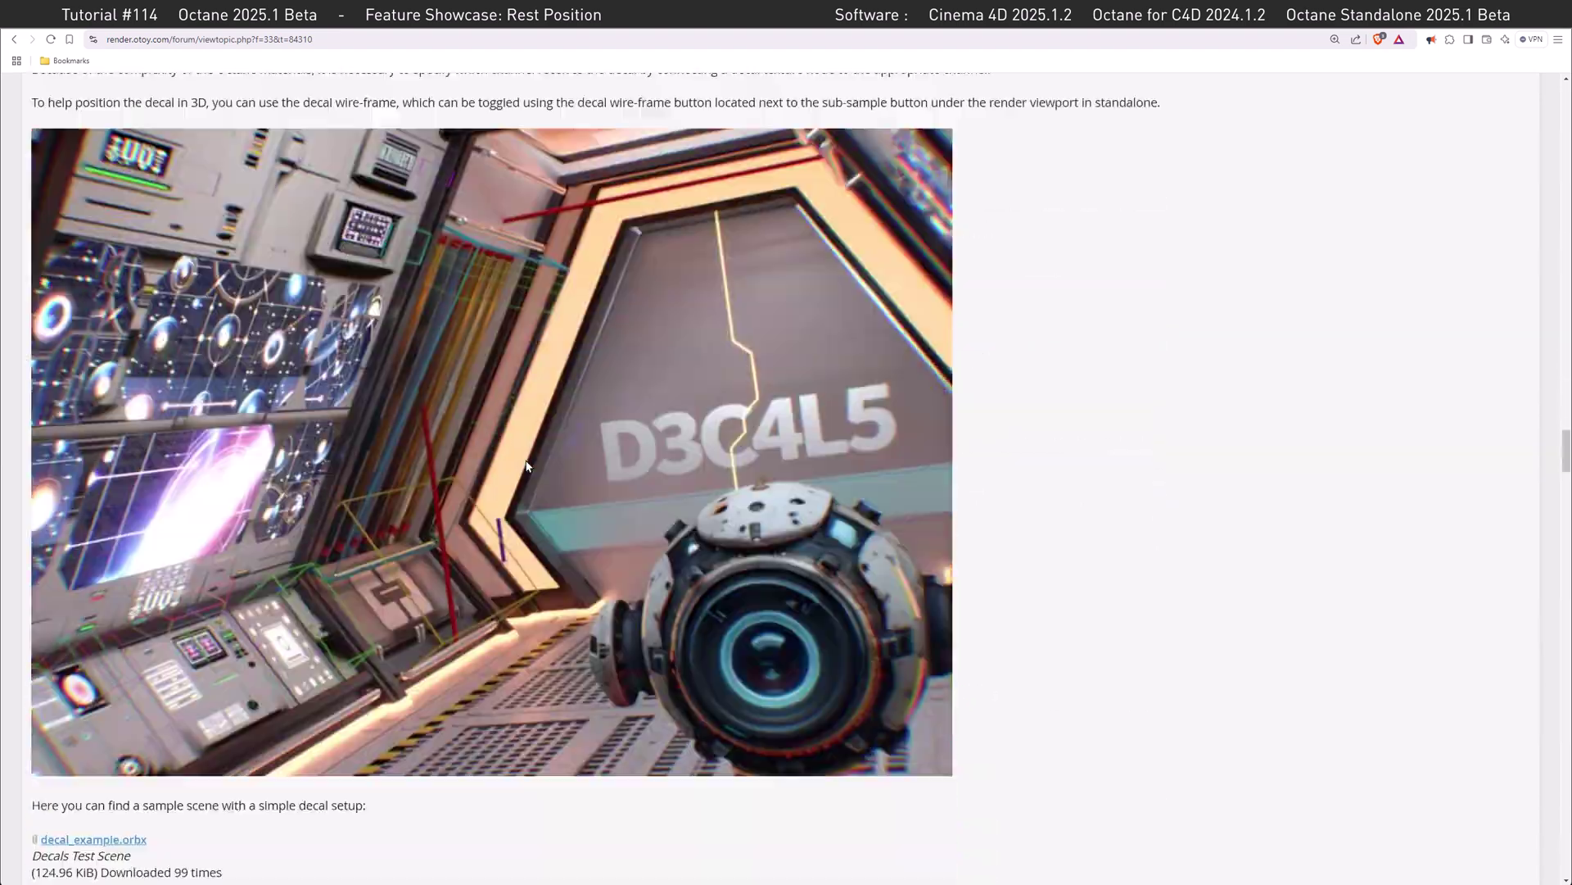
scroll(526, 464, down, 20)
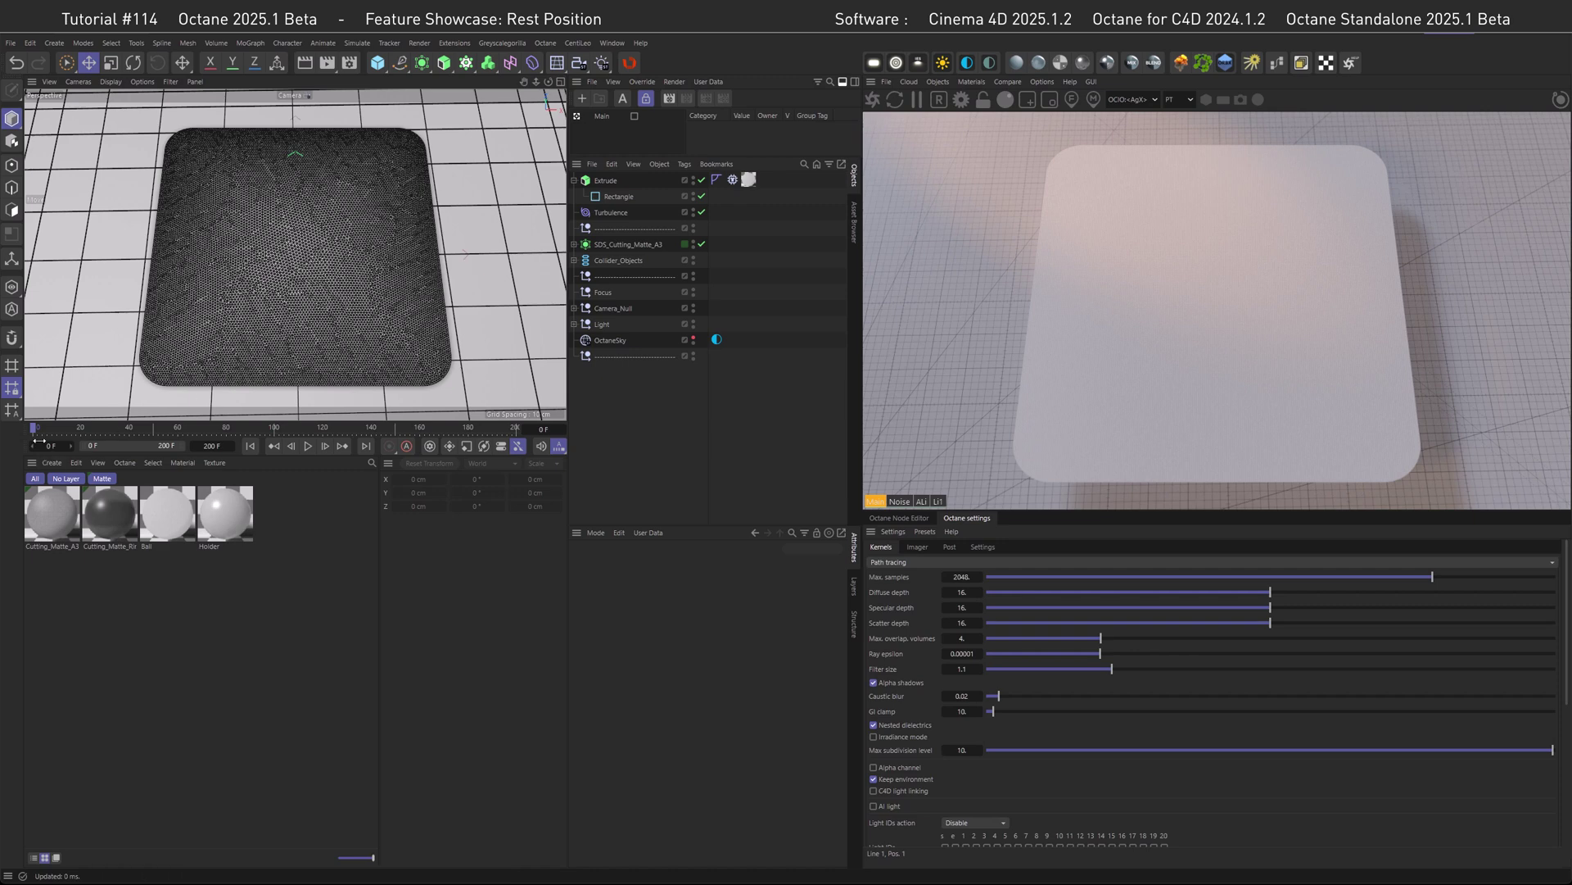
- Advance the cloth drape to frame 116 and bring up the Render Settings window
drag(37, 433, 276, 434)
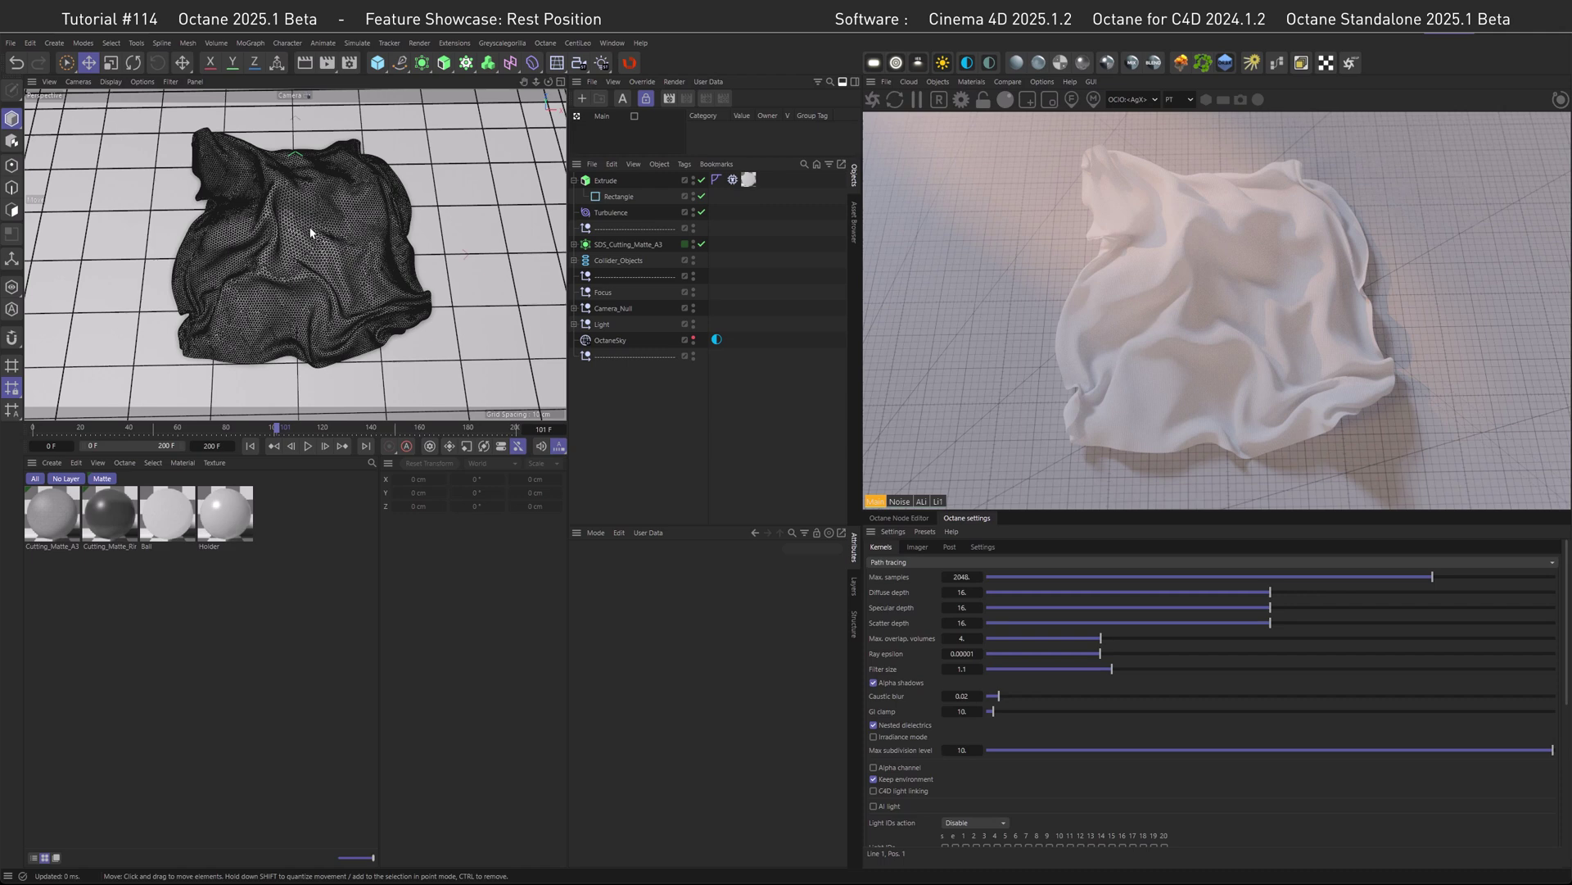
drag(277, 429, 313, 429)
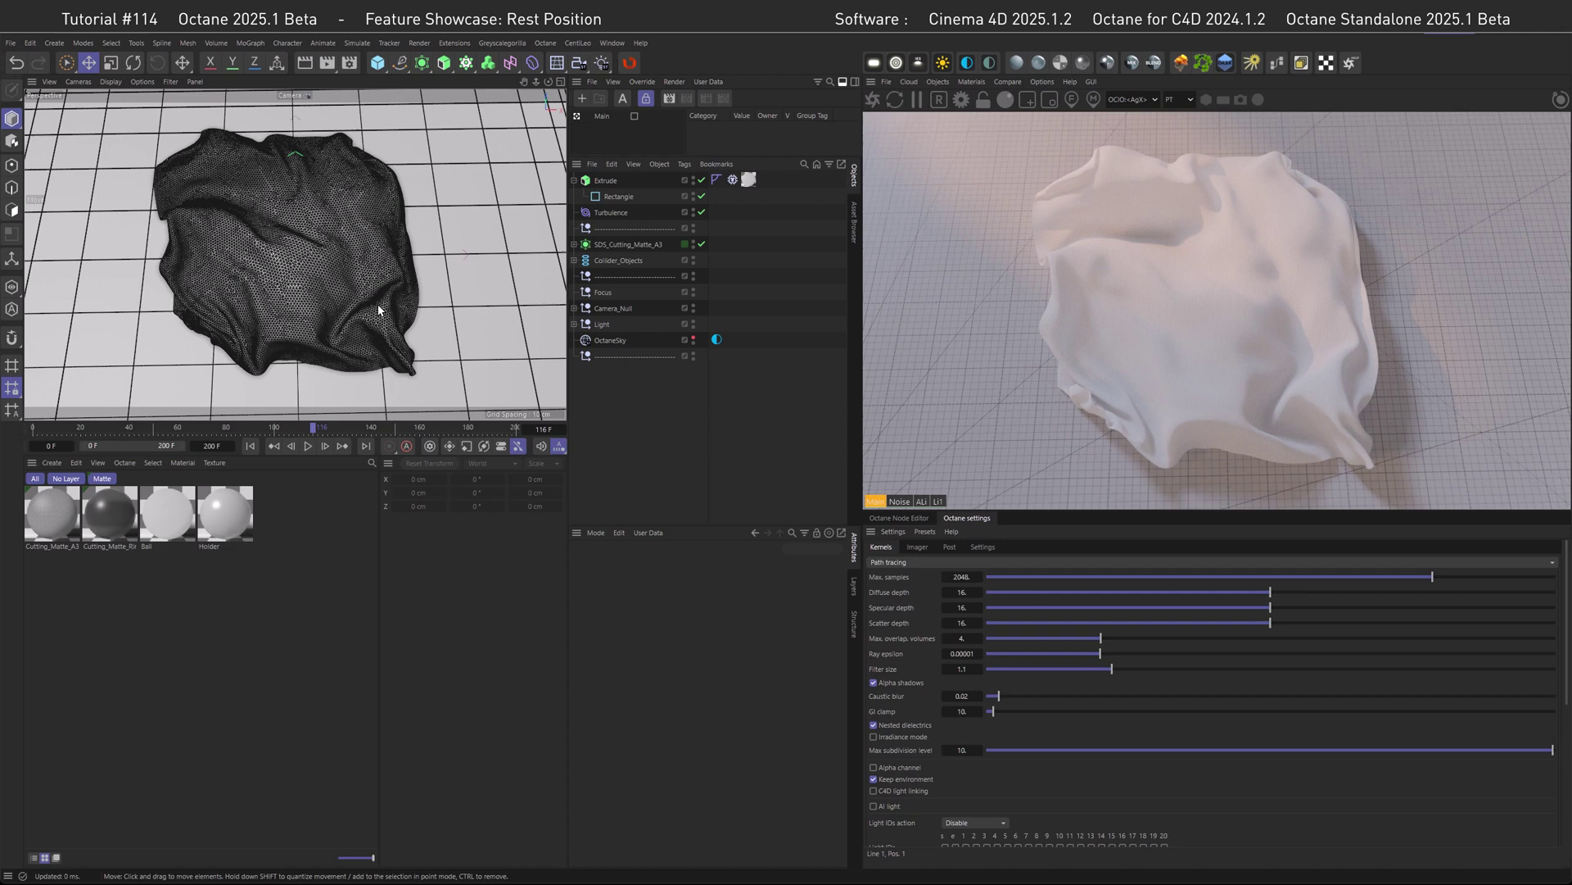
click(350, 62)
drag(432, 61, 471, 119)
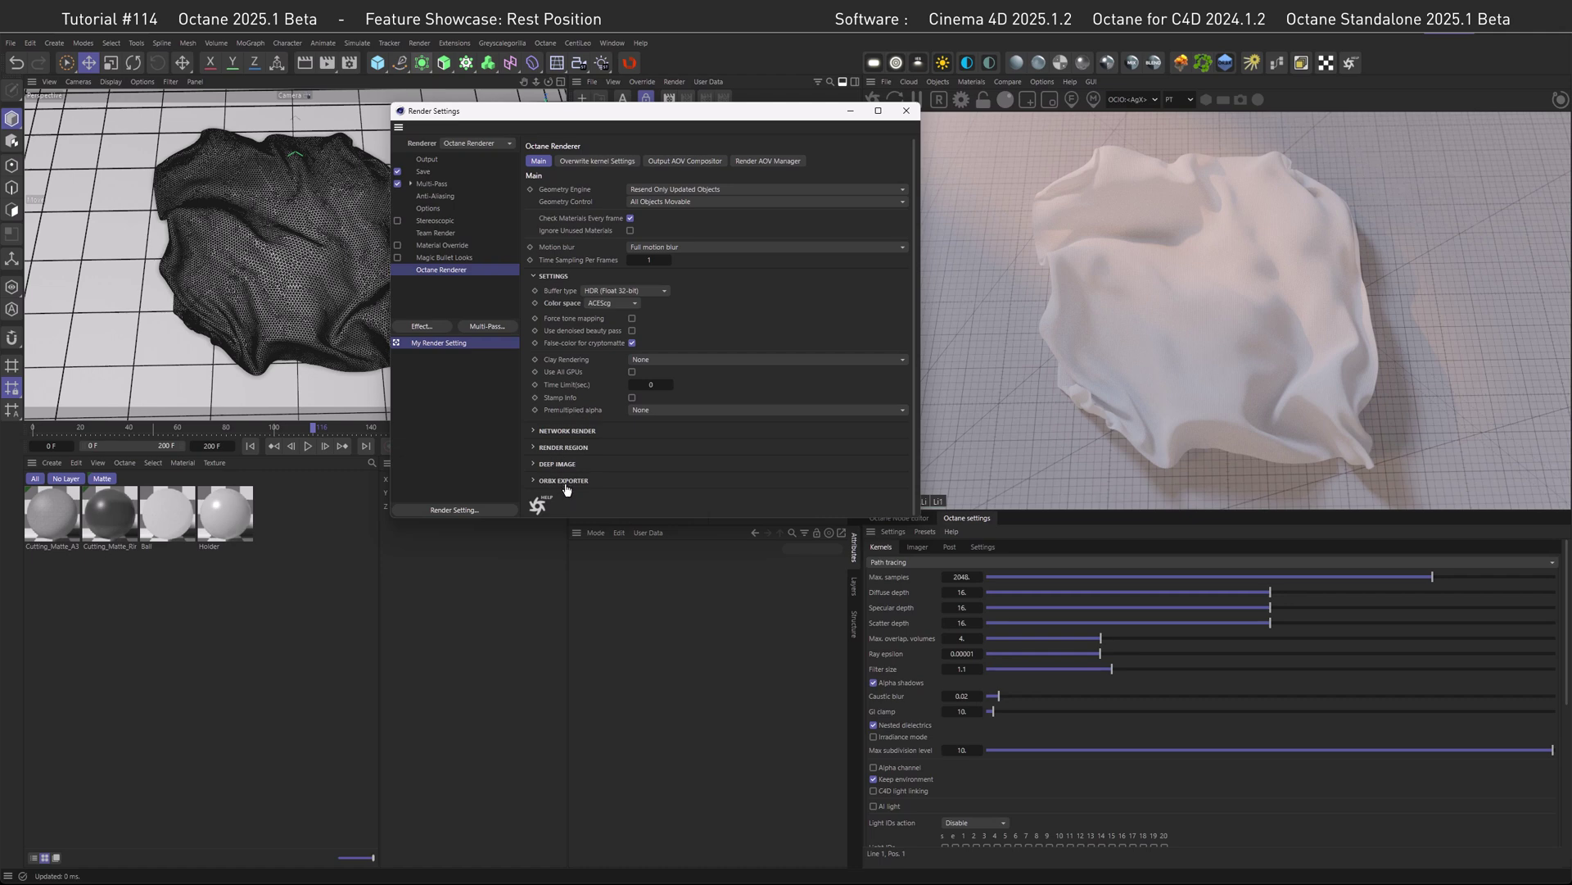
- Expand the ORBX EXPORTER options on the Octane Renderer settings page
click(428, 159)
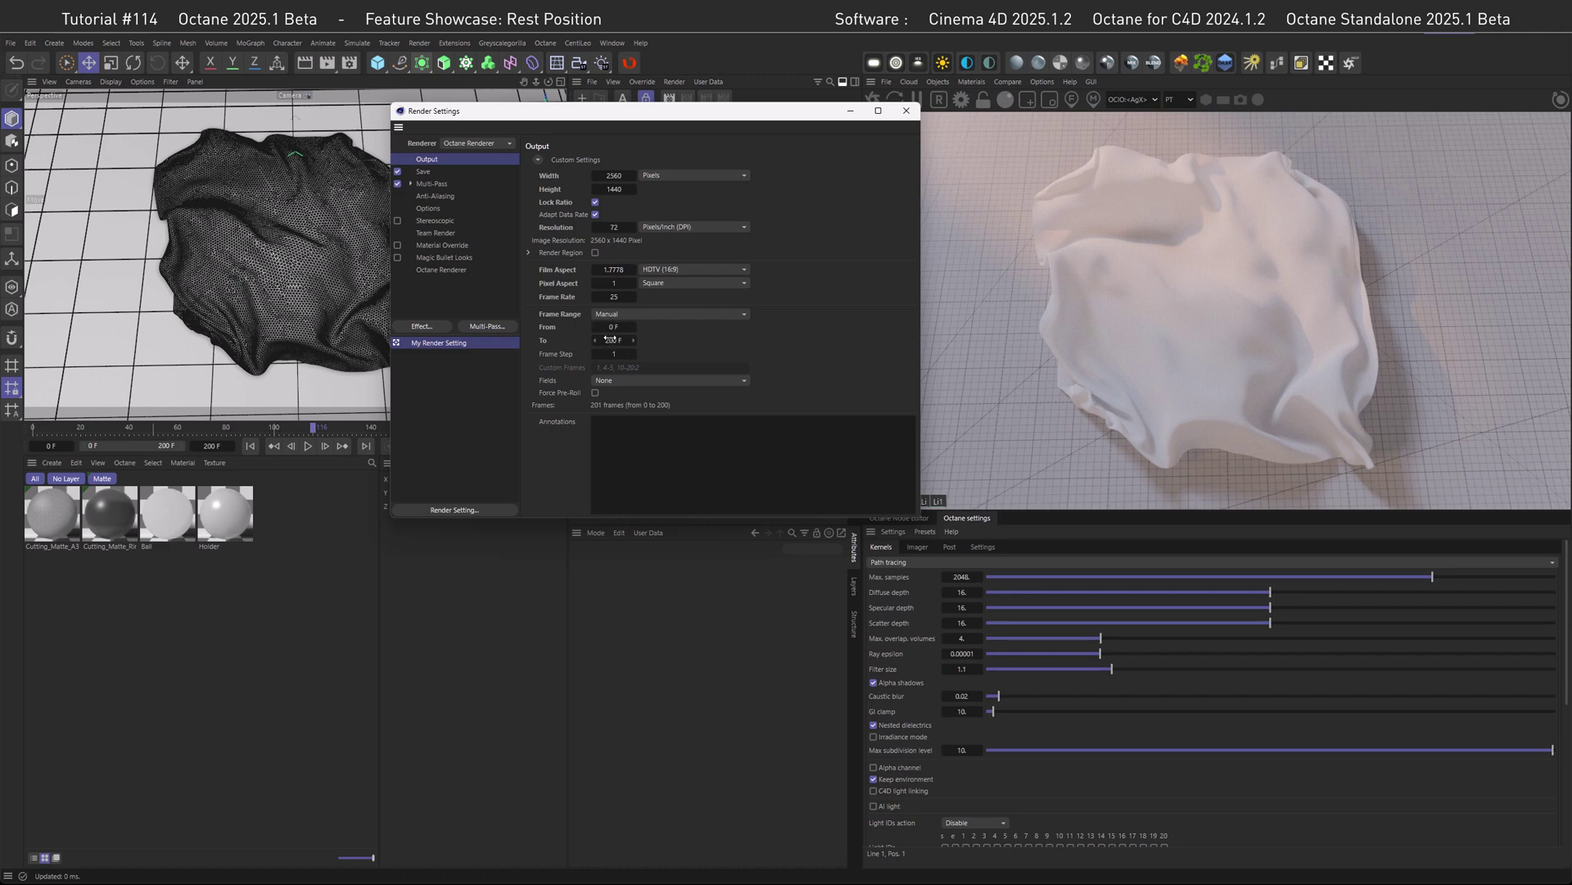
click(442, 268)
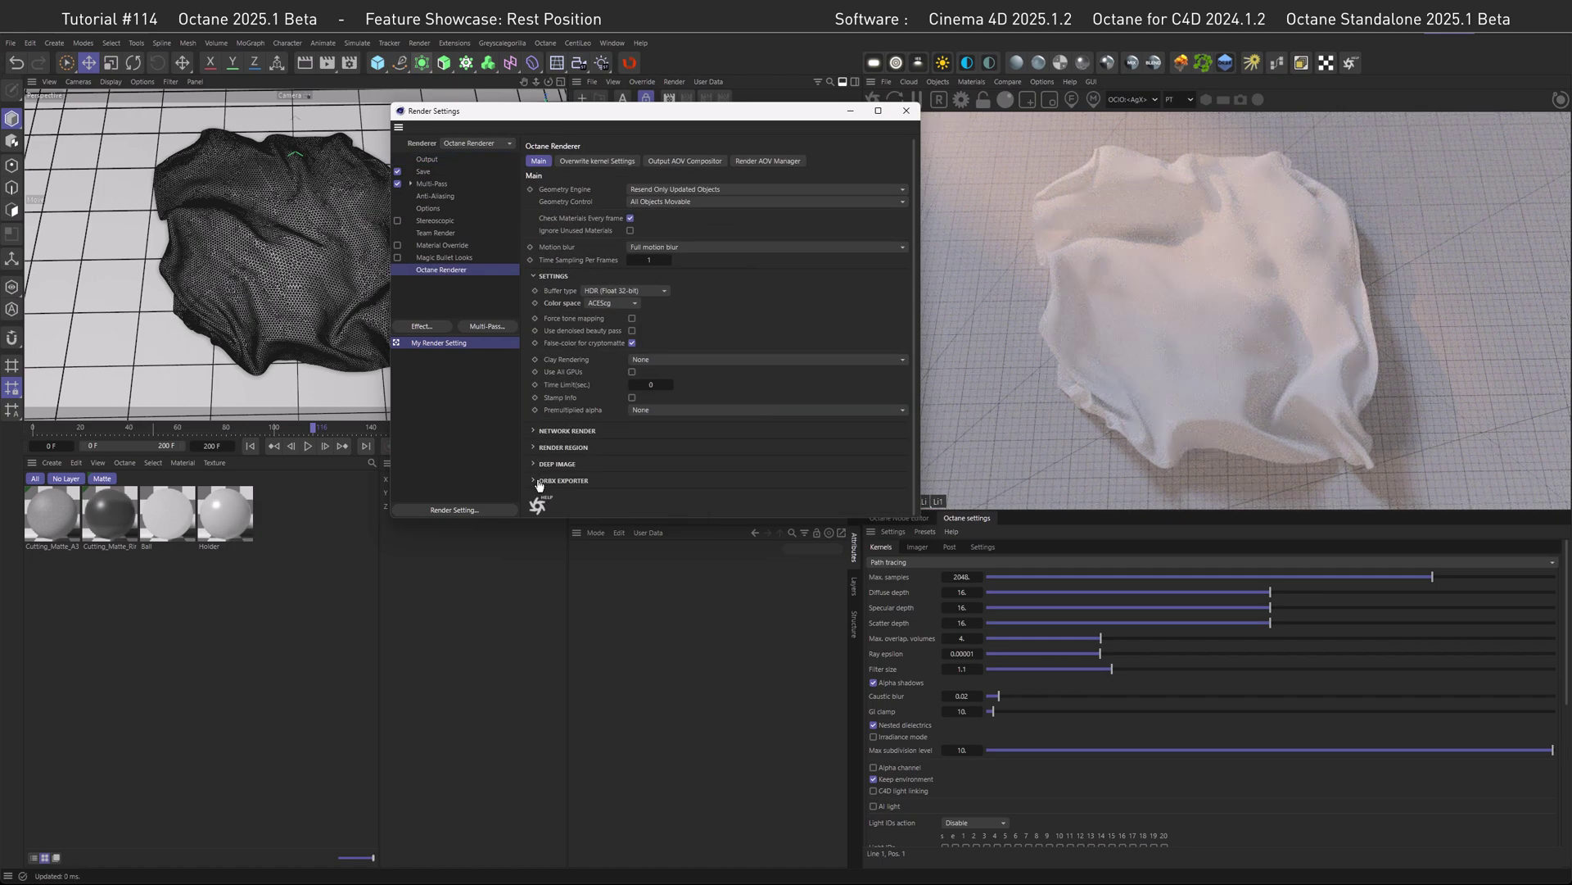
click(538, 482)
drag(913, 452, 916, 514)
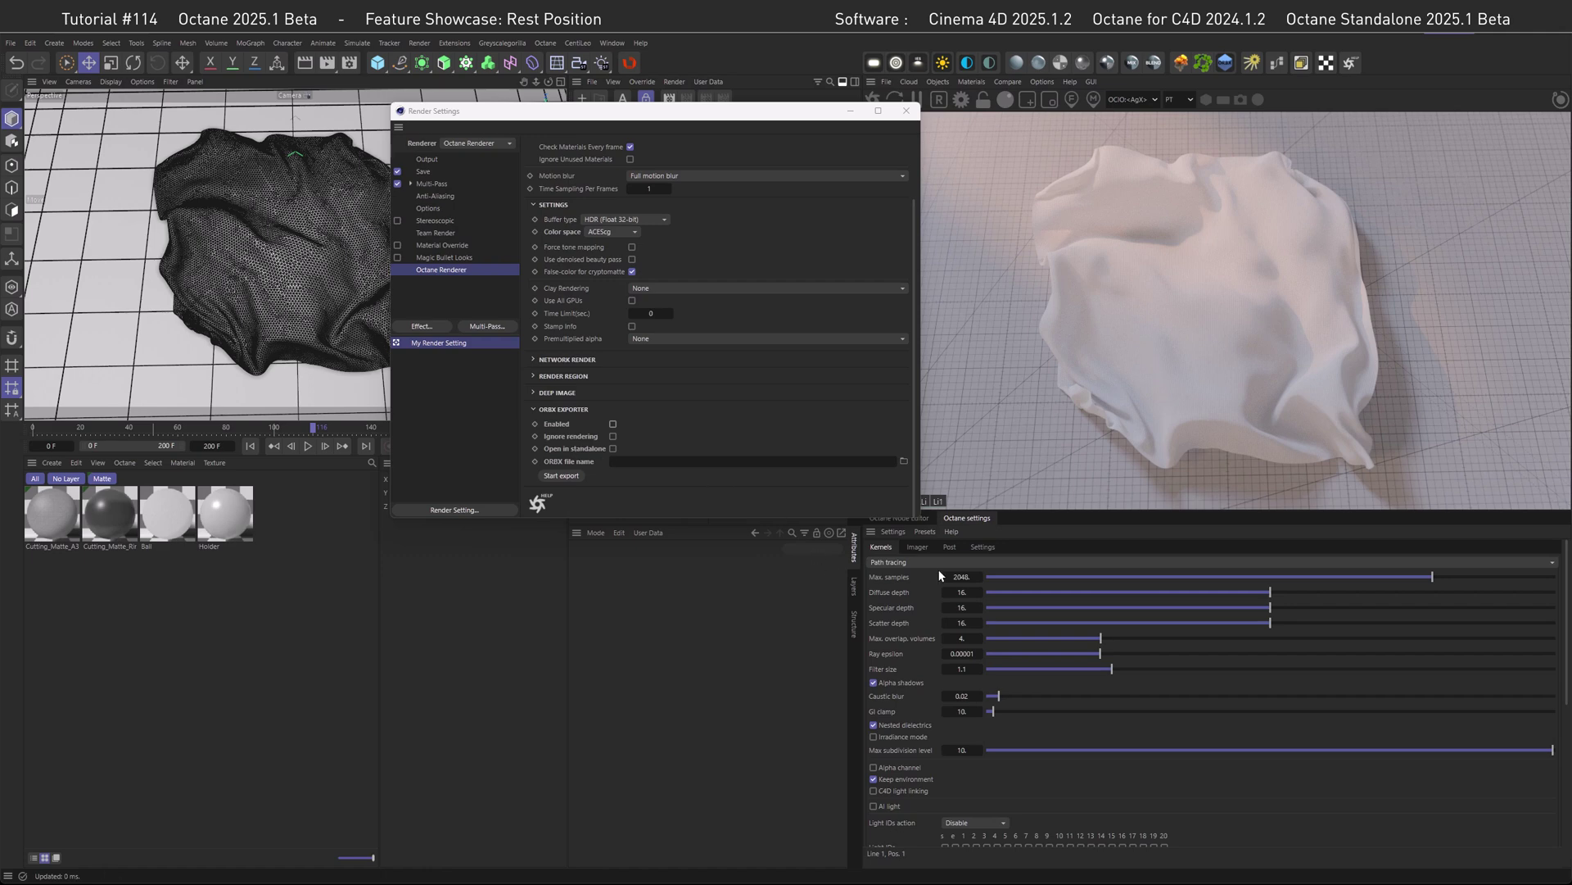
- Check the Studio+ 2025.1 Beta plugin path and browse for the ORBX save location
click(981, 546)
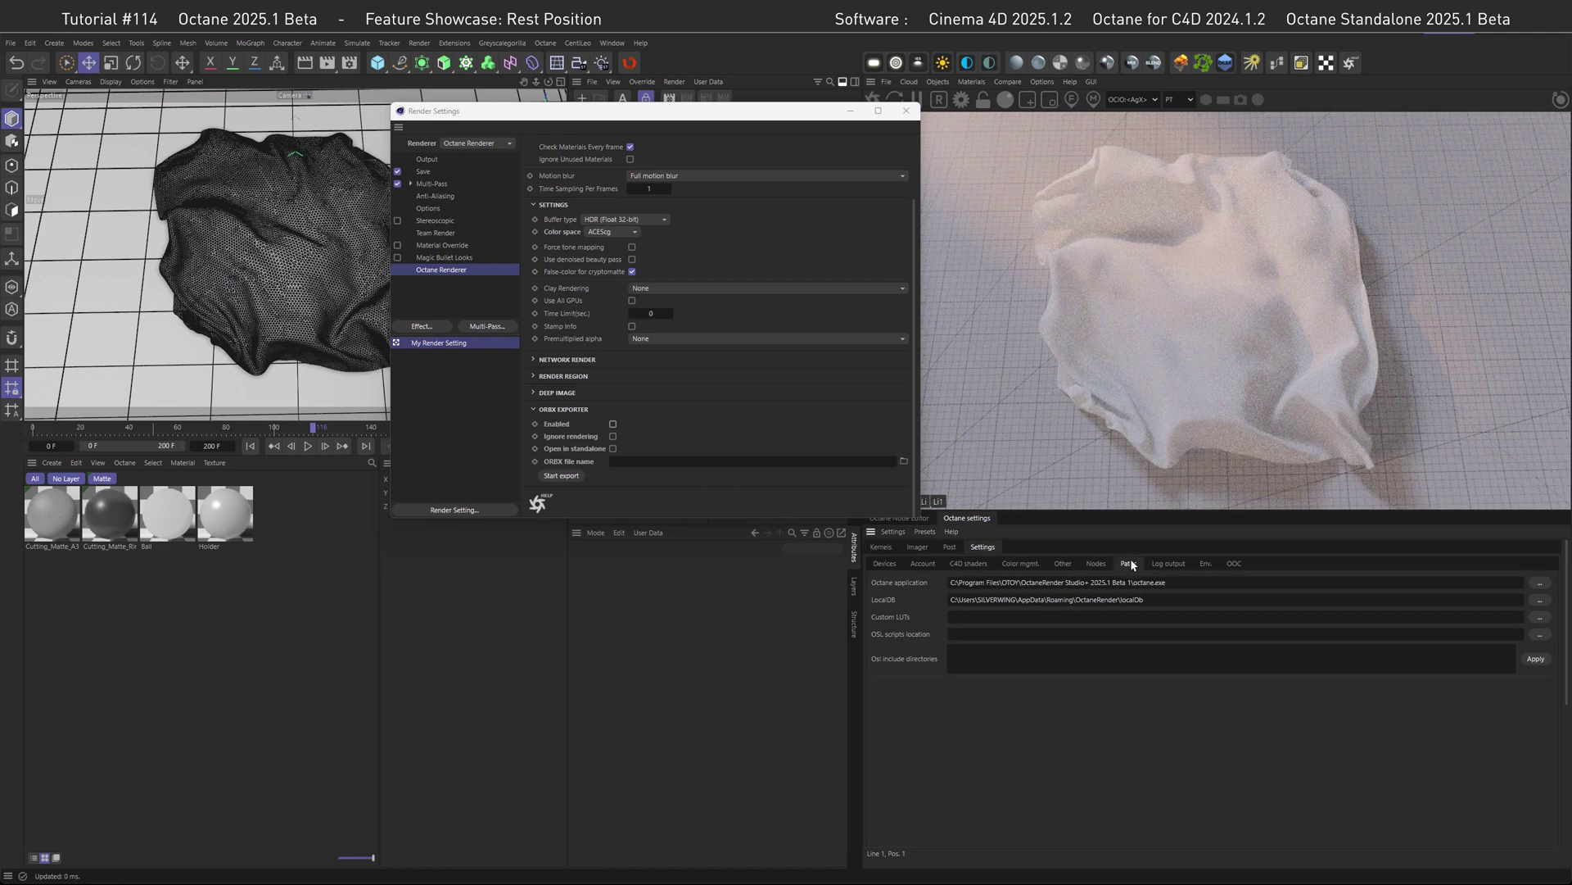
drag(1066, 583, 1127, 583)
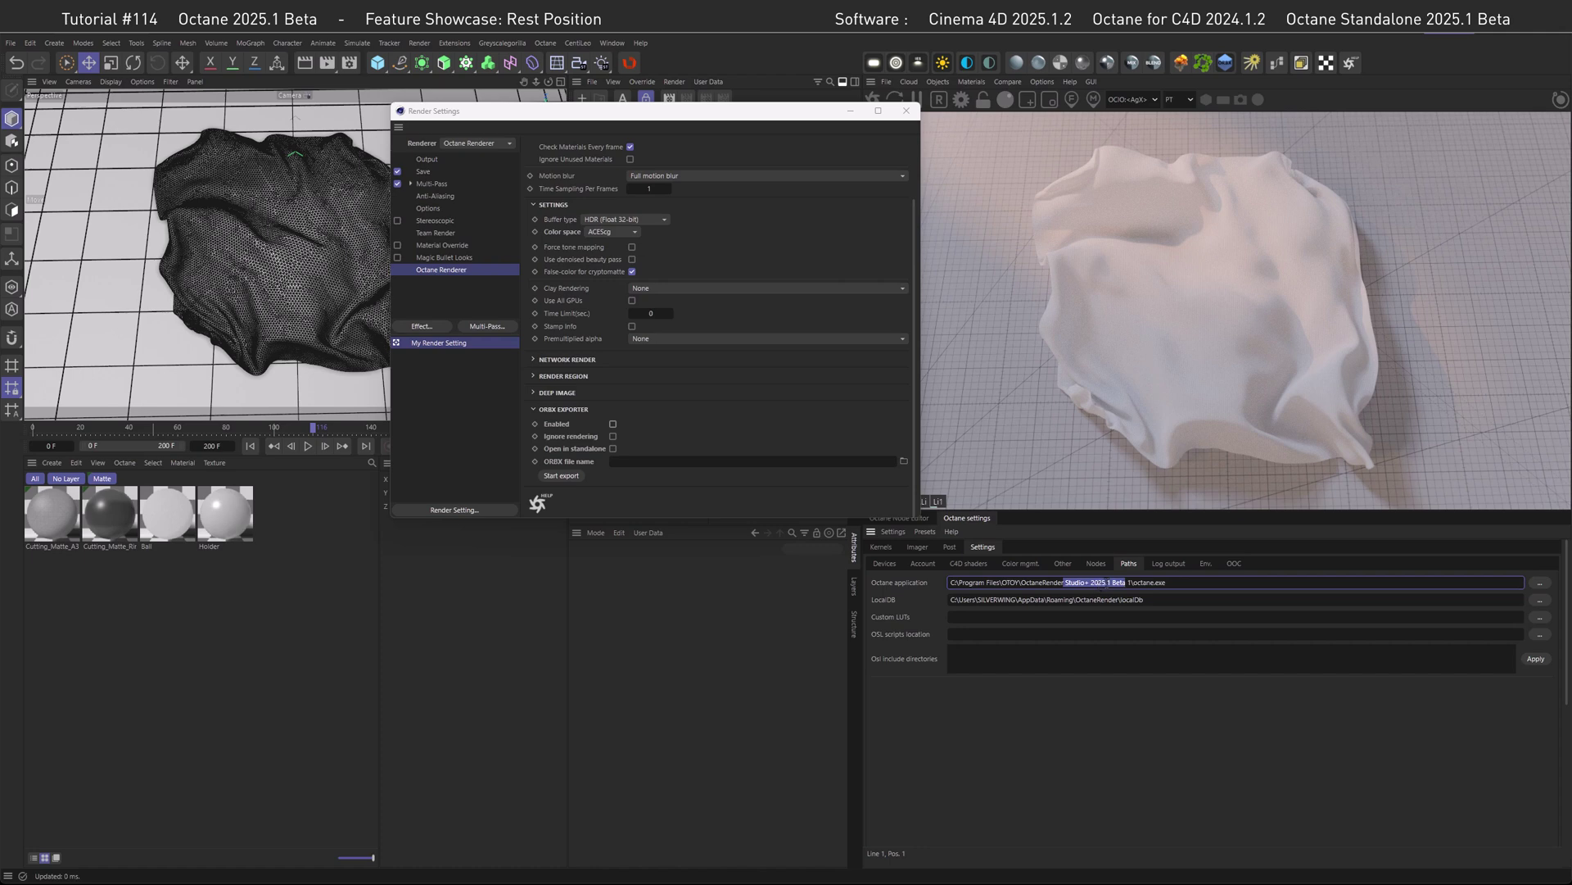
click(1067, 583)
click(902, 460)
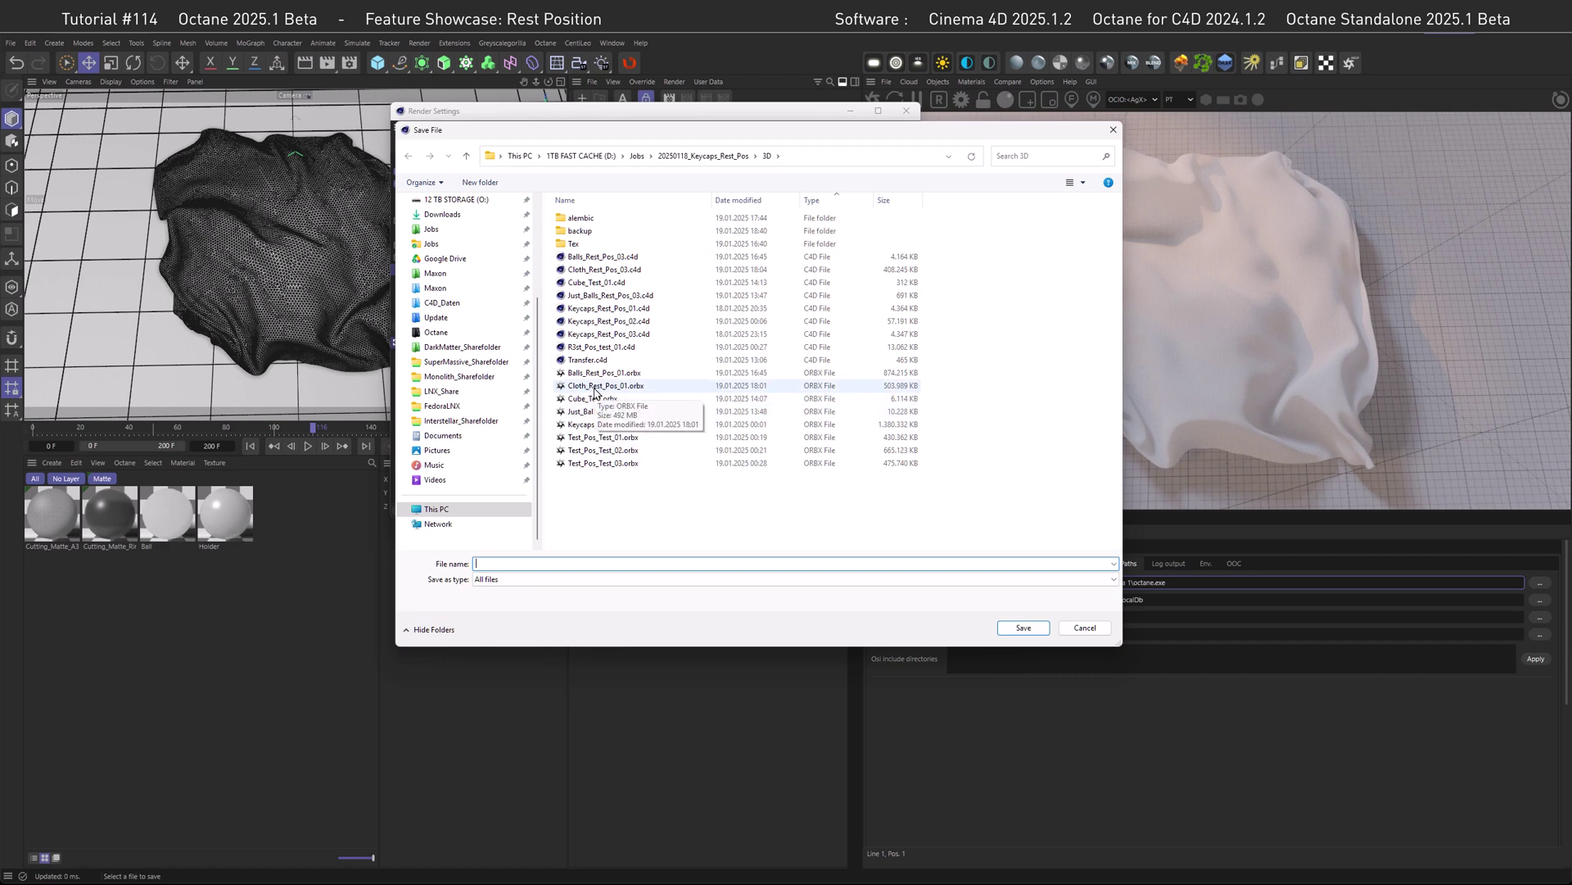
- Target Cloth_Rest_Pos_01.orbx and enable the exporter with Ignore rendering and Open in standalone
double_click(595, 387)
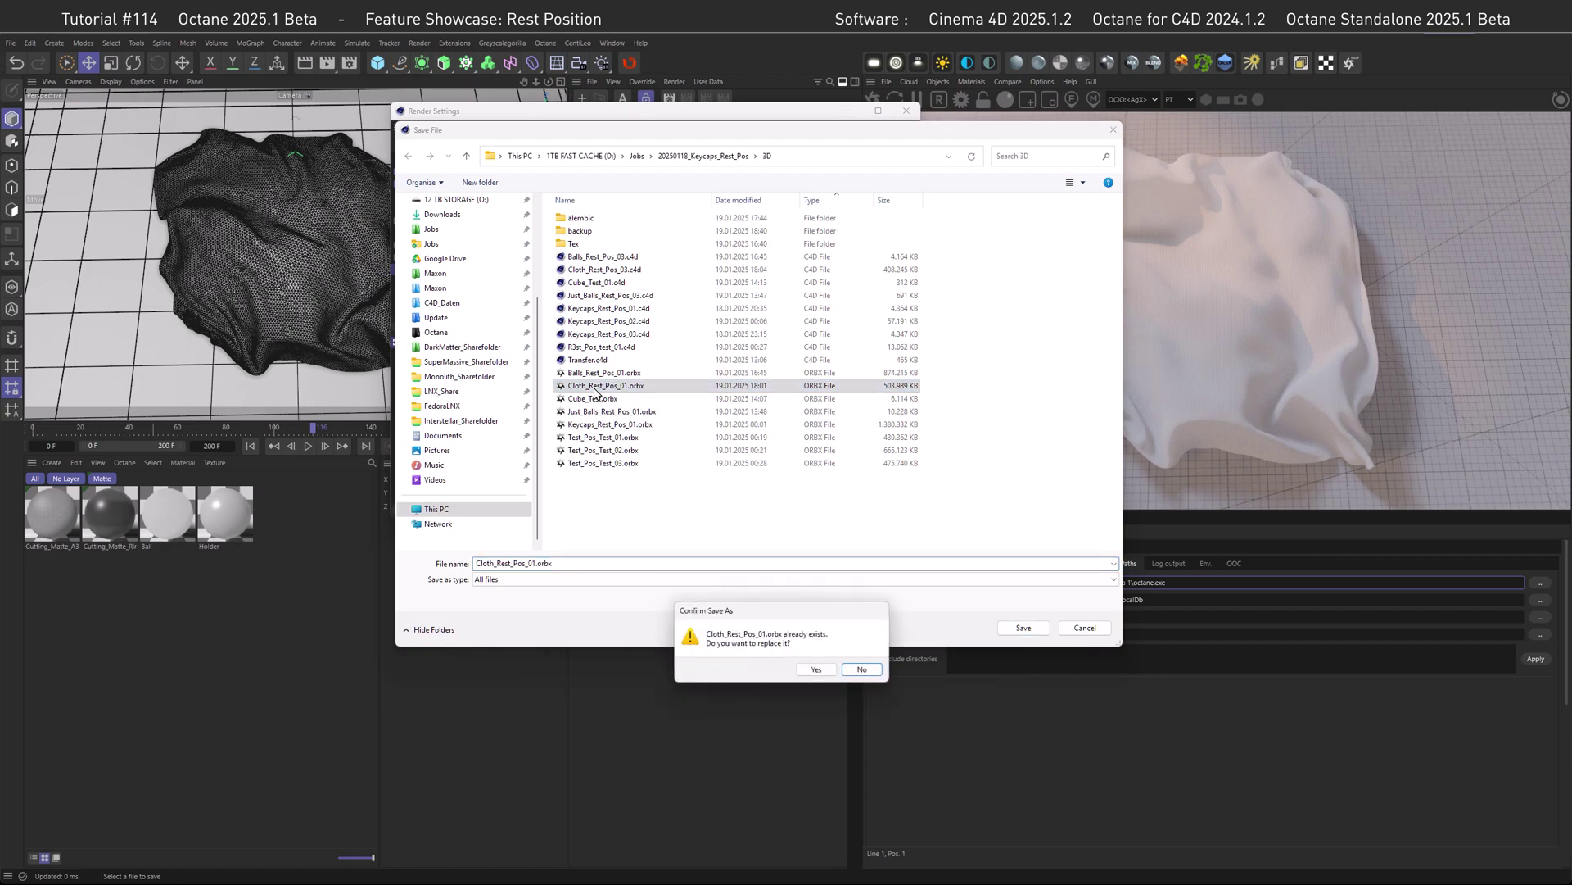
click(817, 669)
click(613, 424)
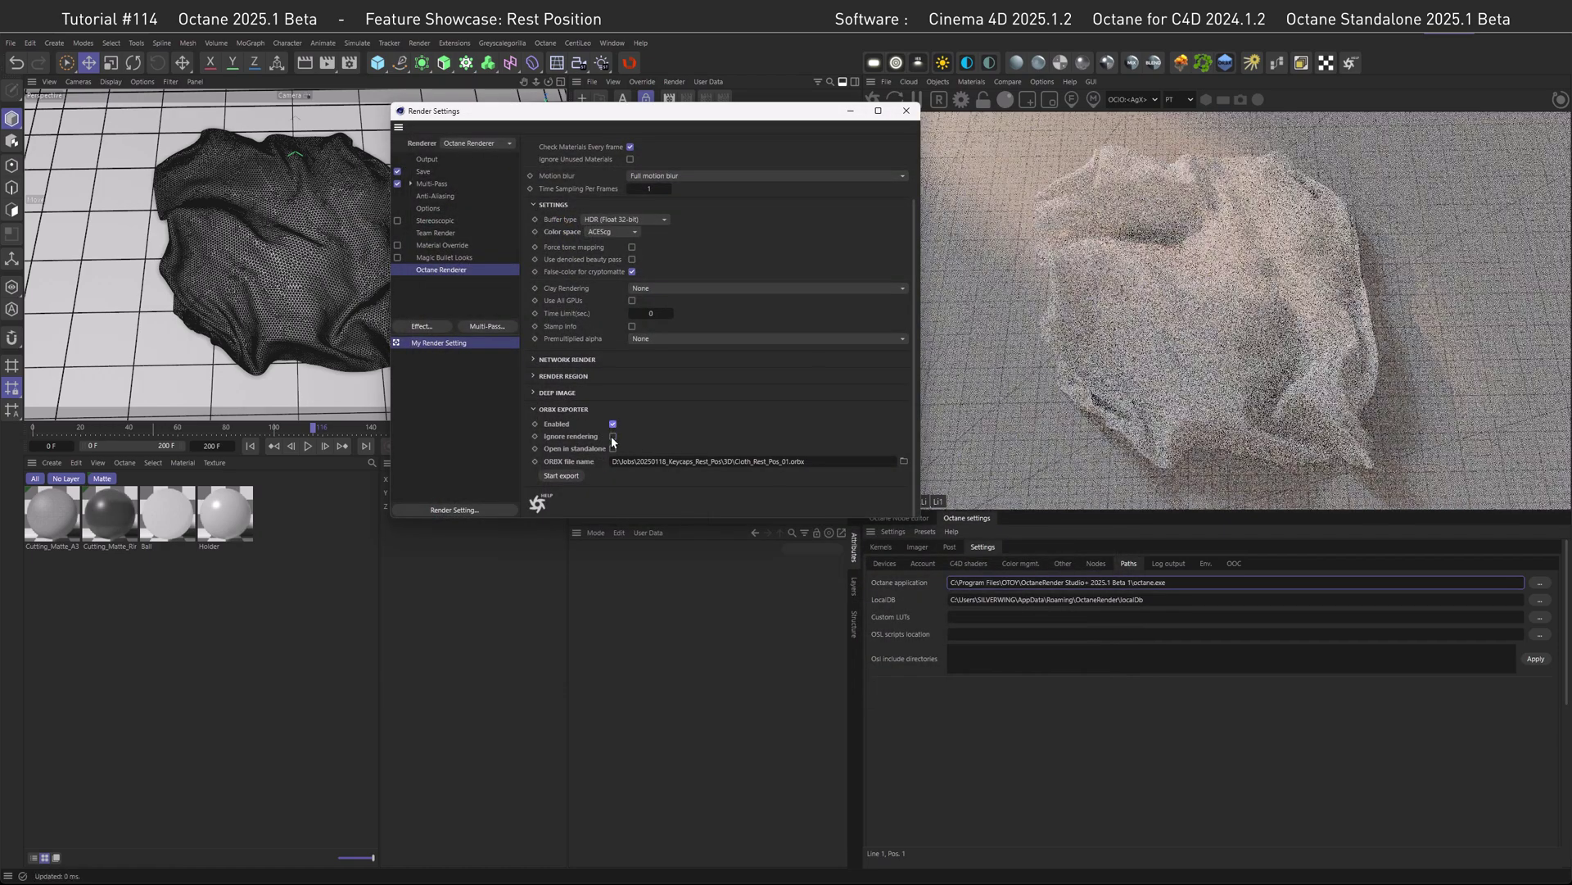
click(612, 436)
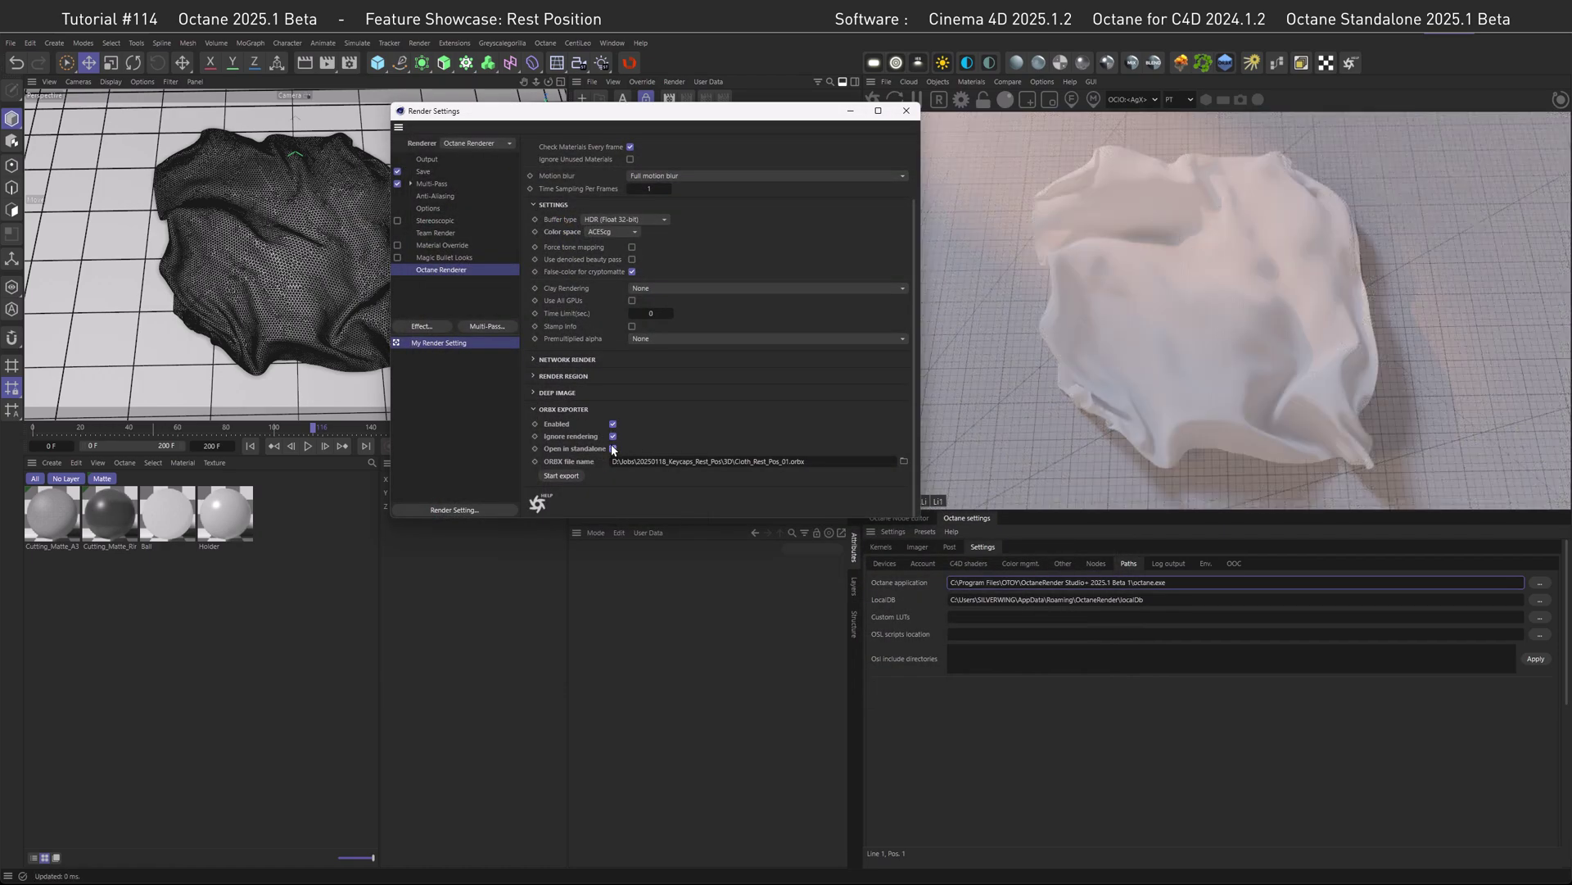
click(613, 448)
- Review the output save settings and return to the main Octane renderer settings
click(425, 169)
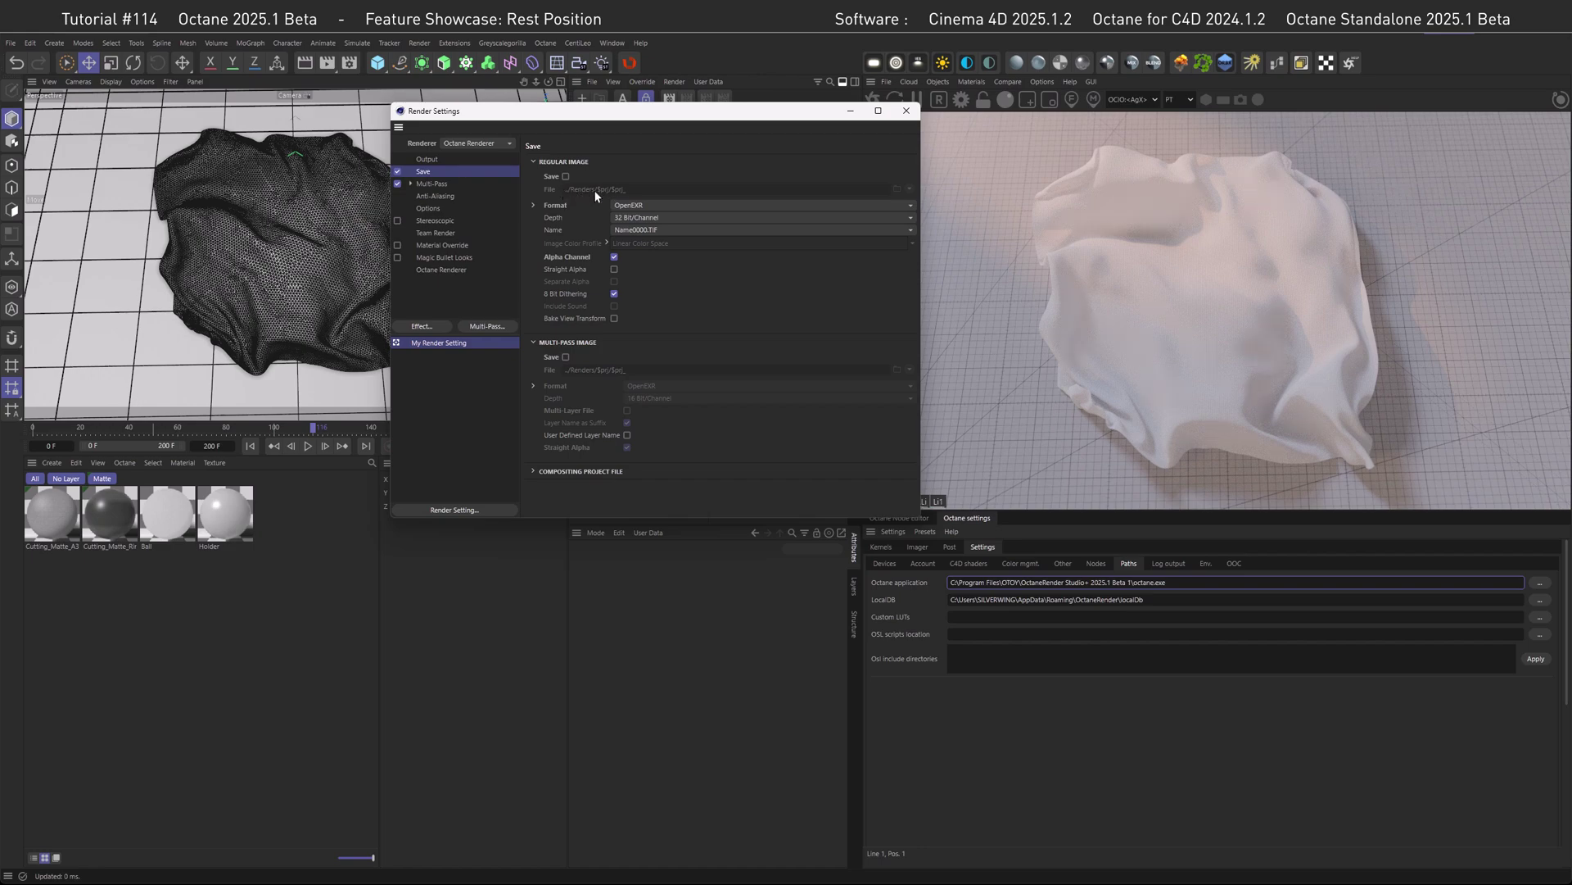
click(442, 269)
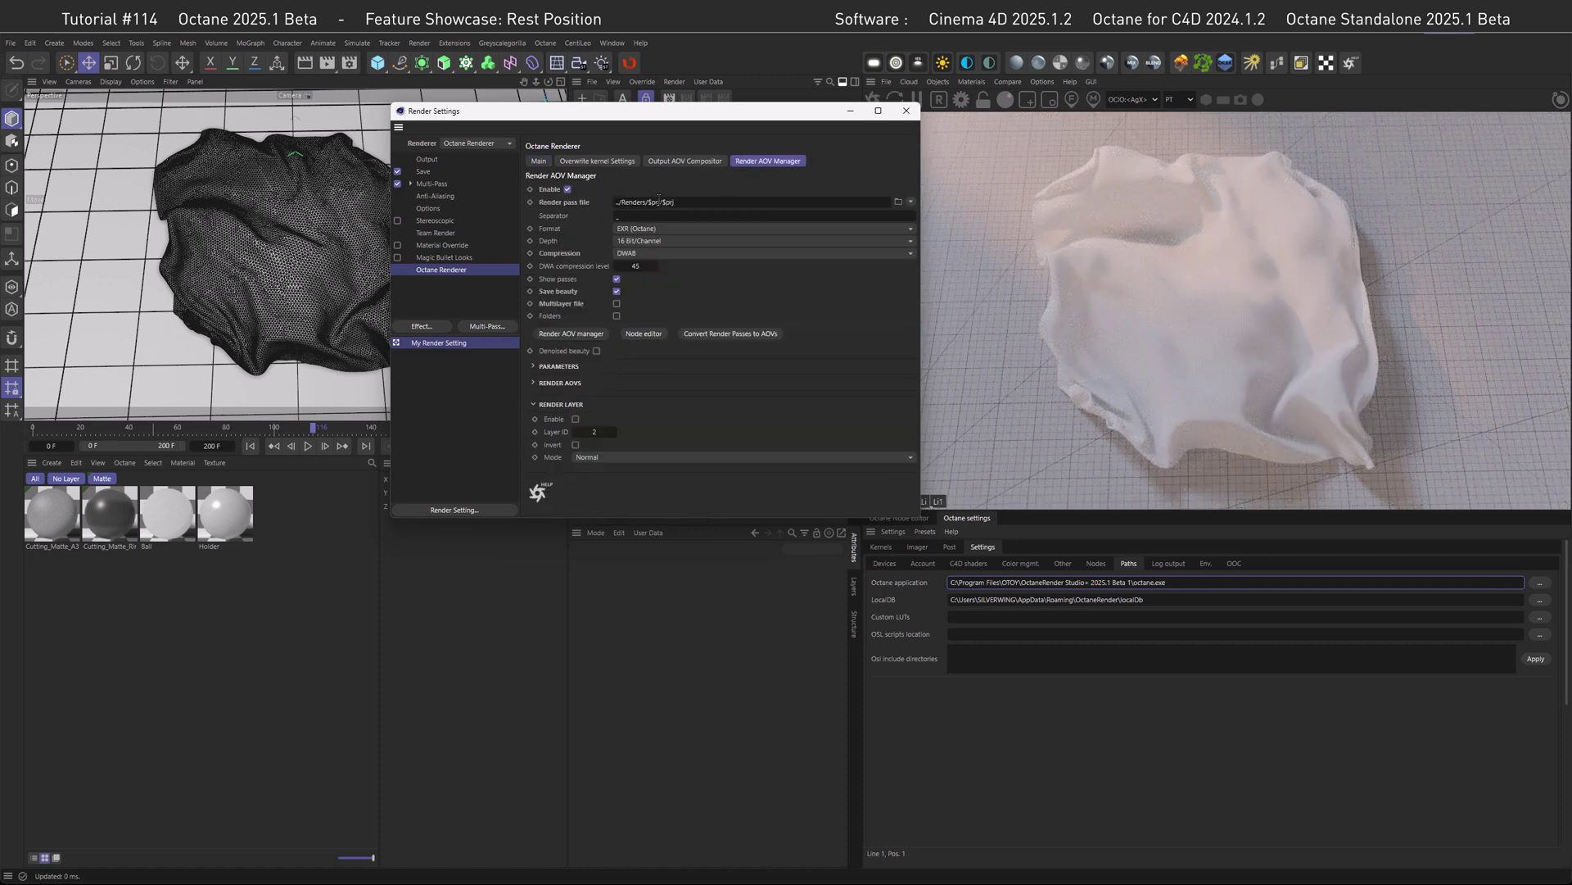
click(538, 160)
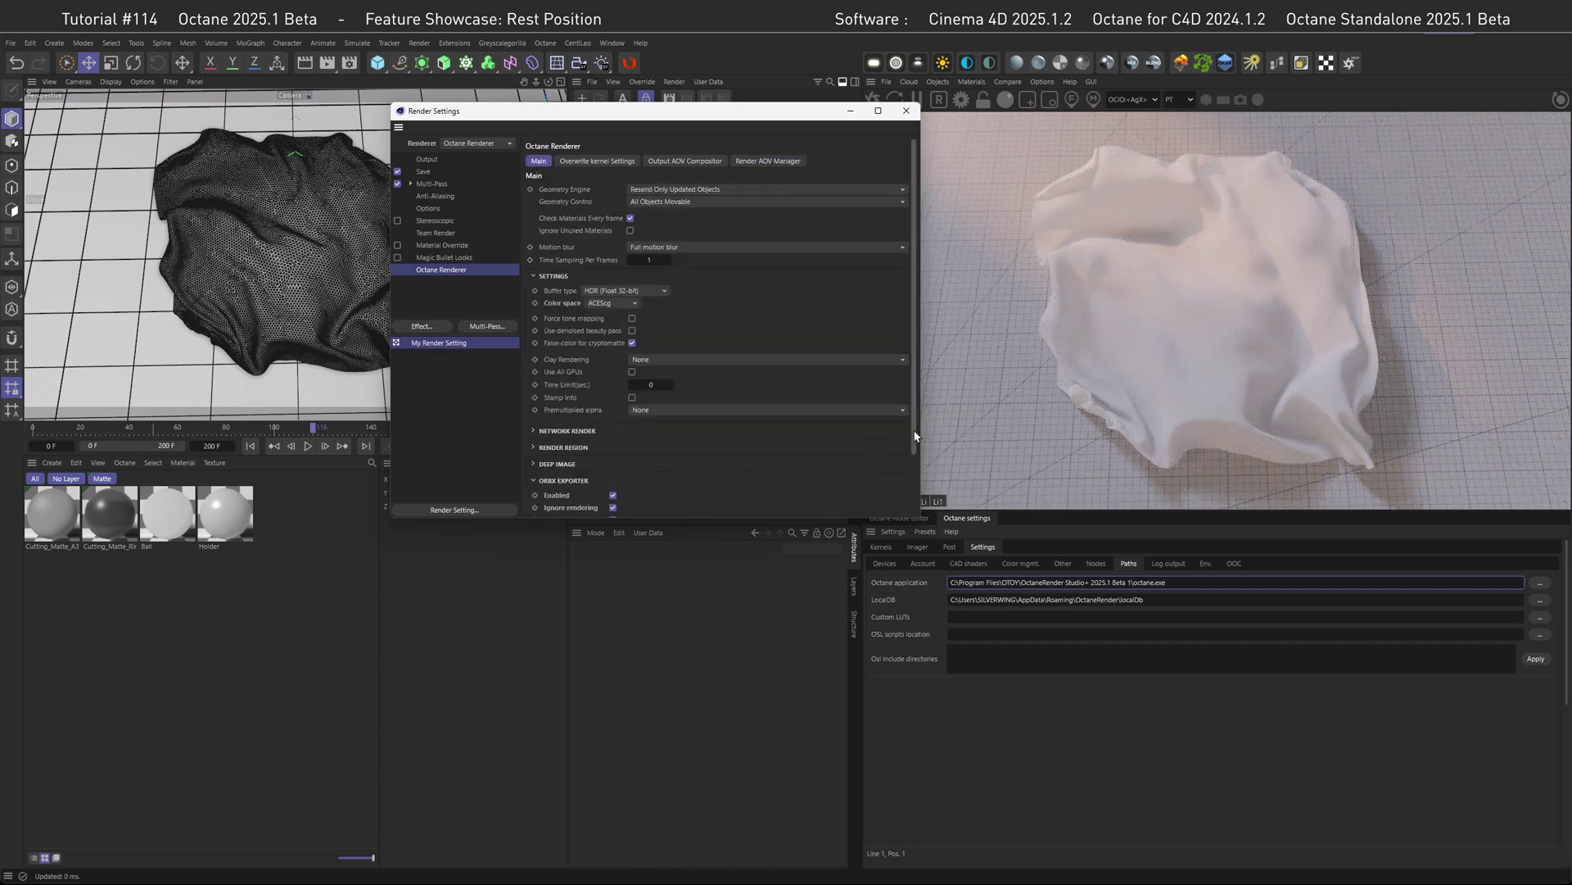
scroll(914, 435, down, 3)
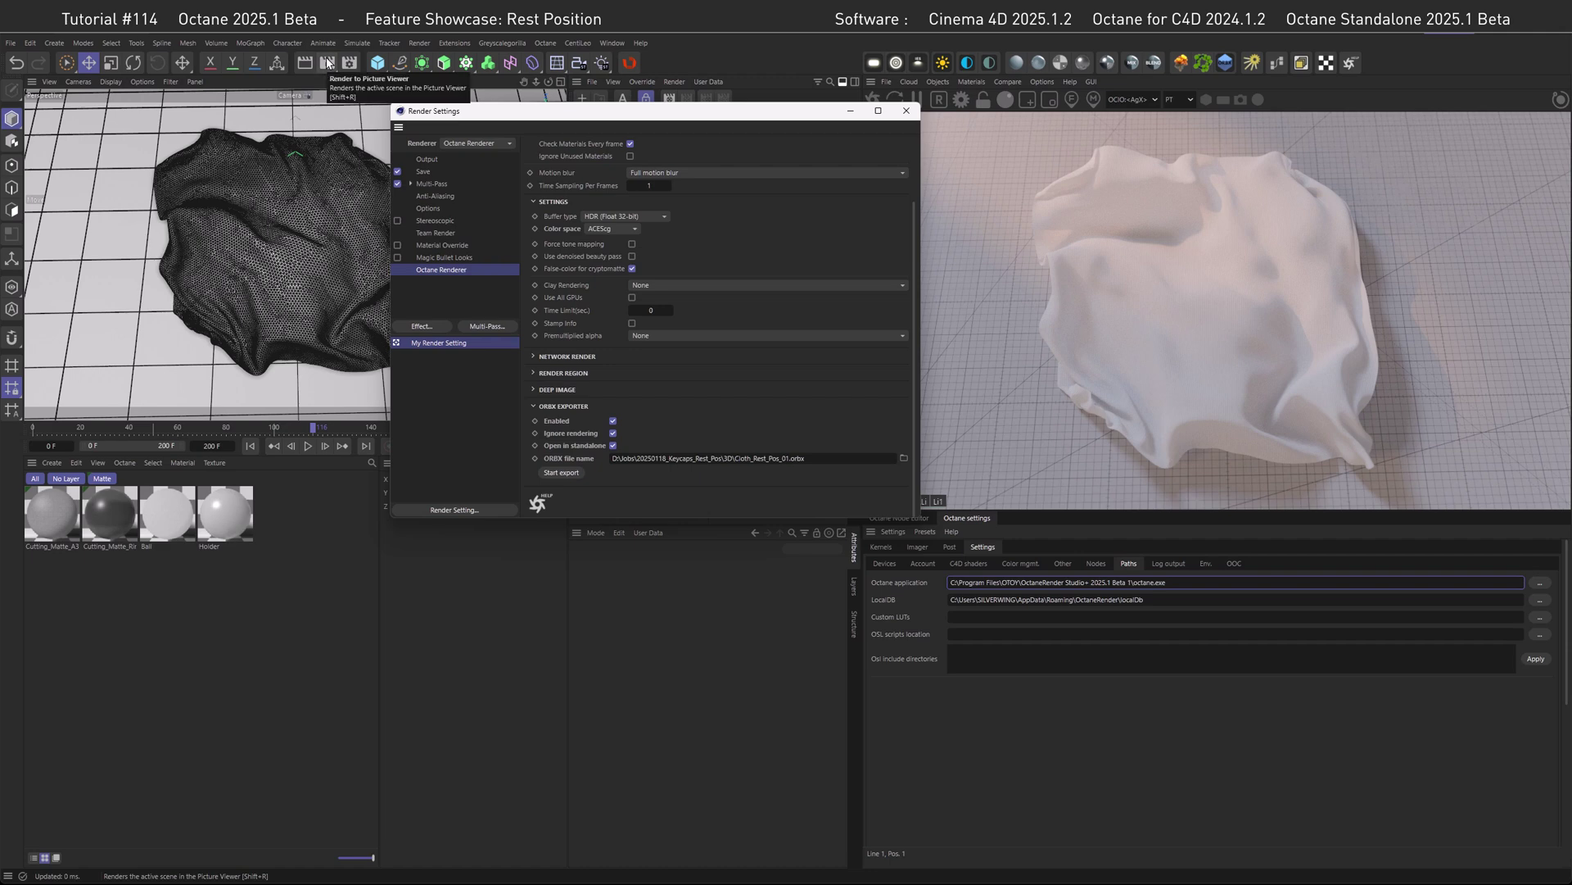
- Render to Picture Viewer without an image file name to export the ORBX scene
click(331, 67)
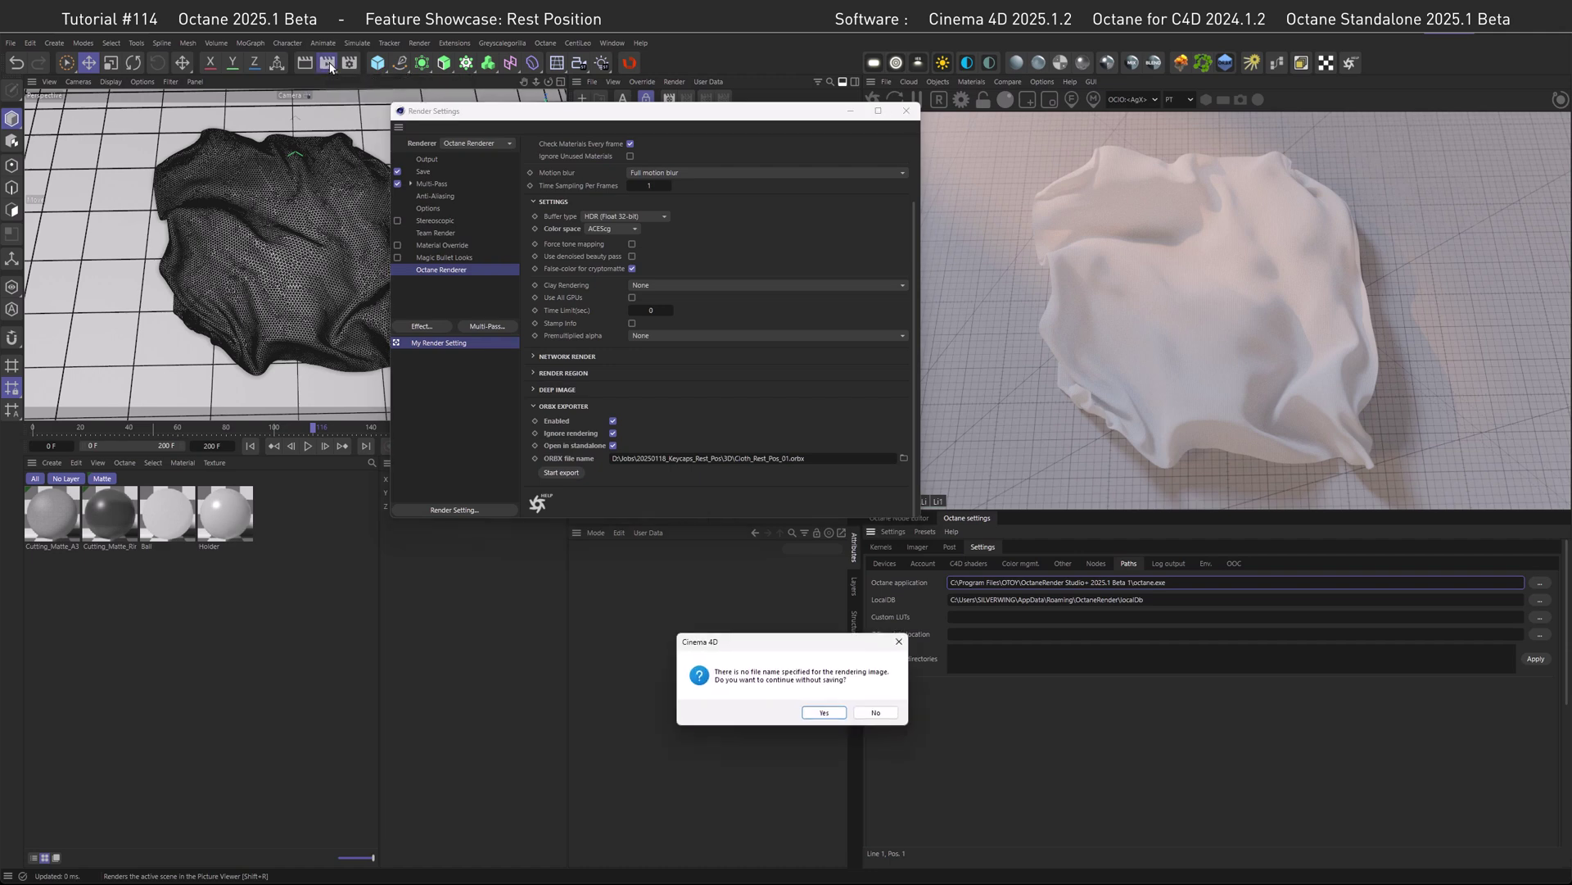
click(819, 710)
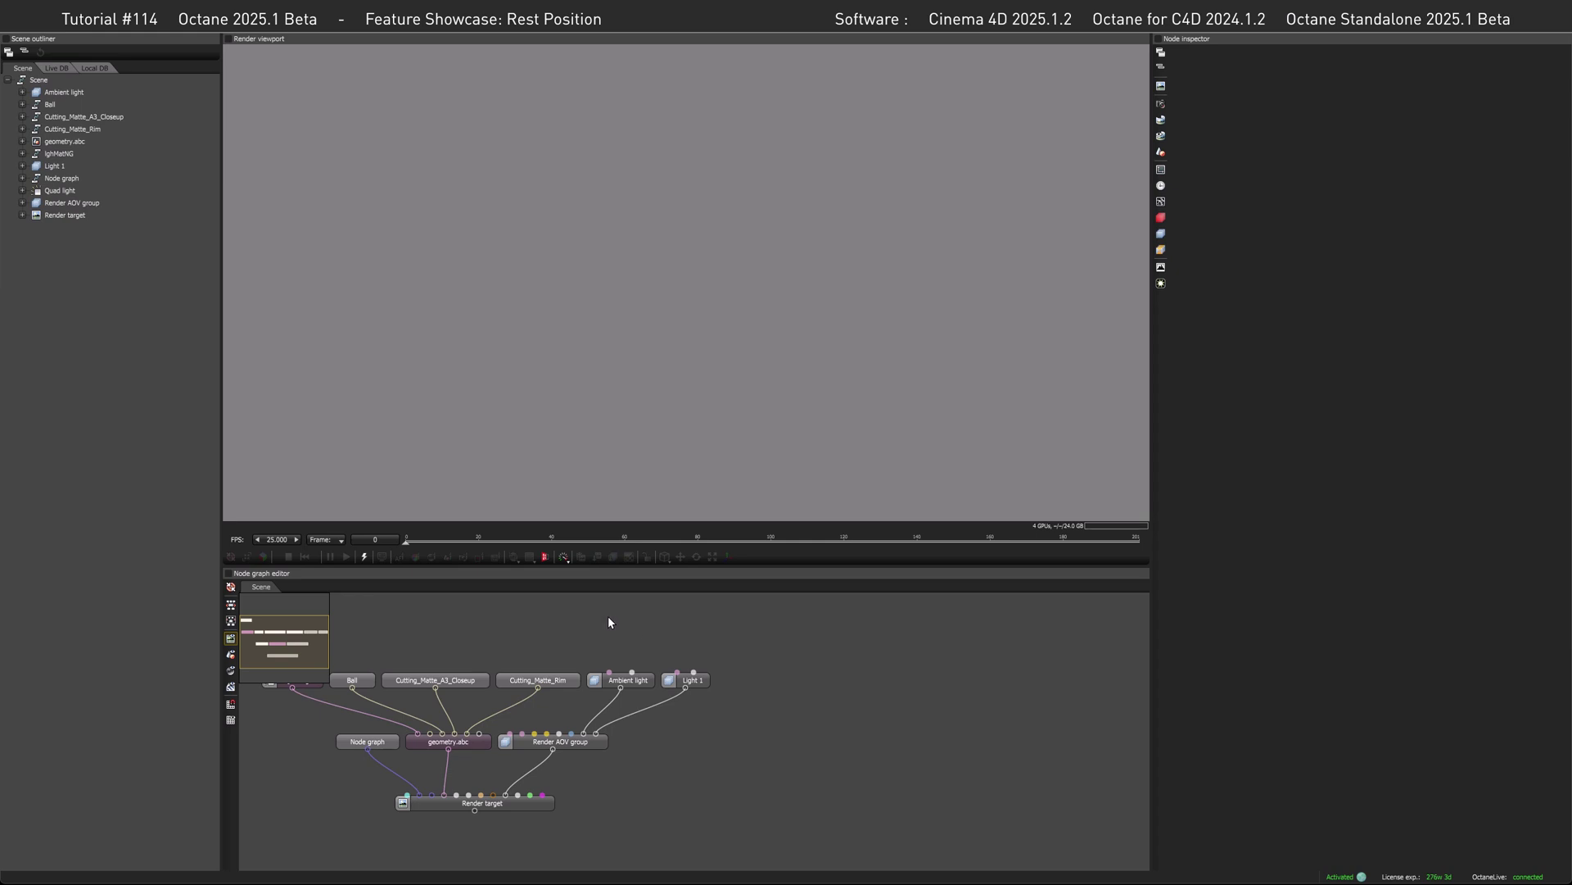
- Render the Render target, scrub to frame 95's crumpled cloth, and select geometry.abc
click(498, 803)
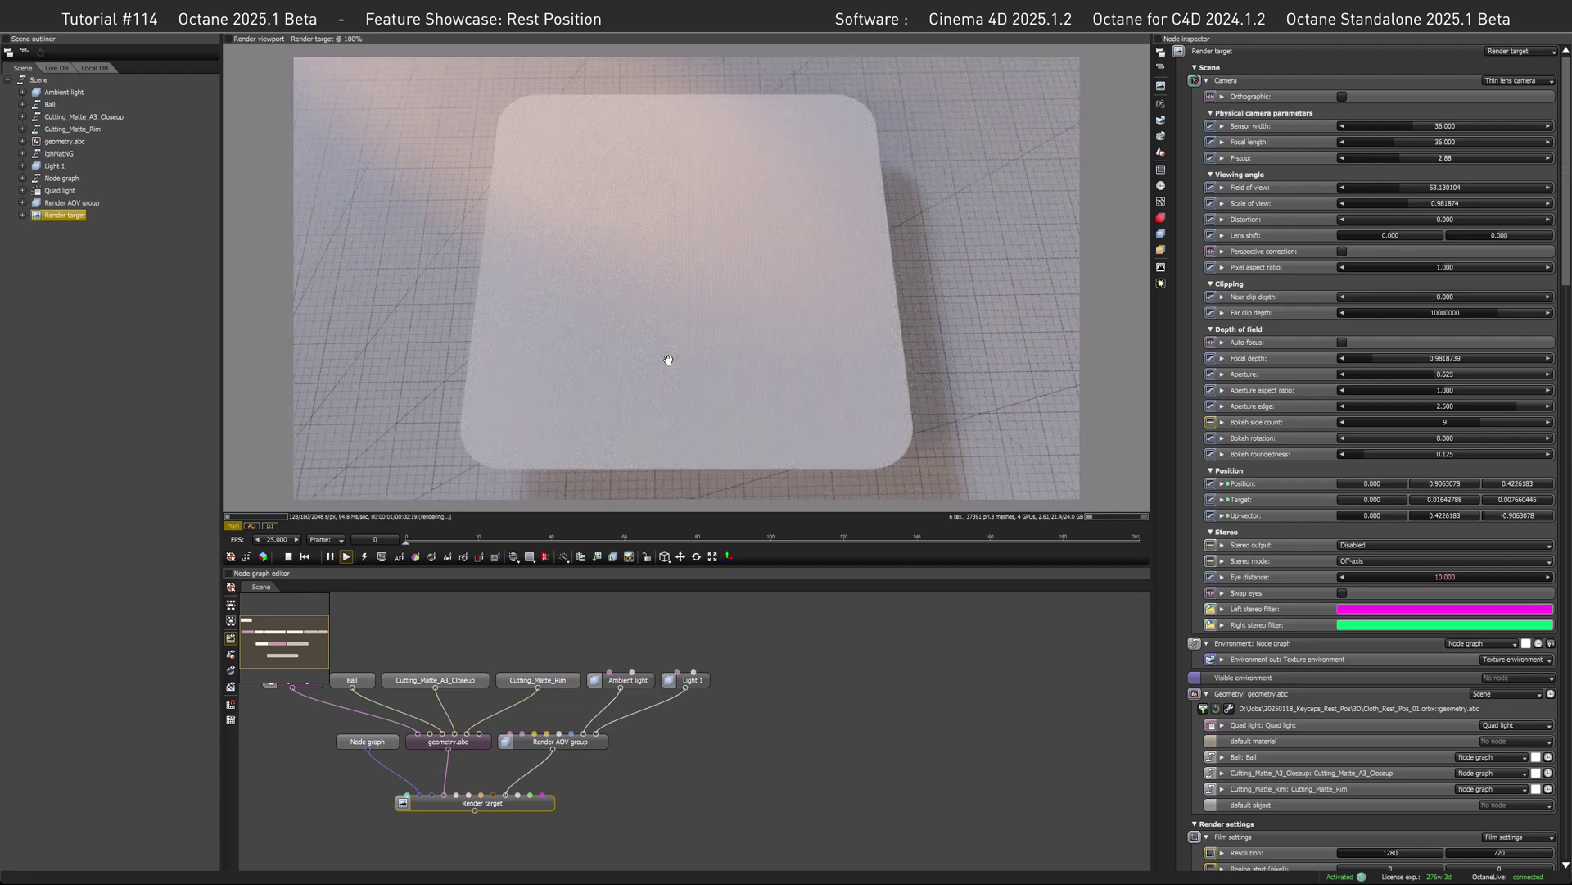
click(415, 543)
drag(417, 551, 754, 563)
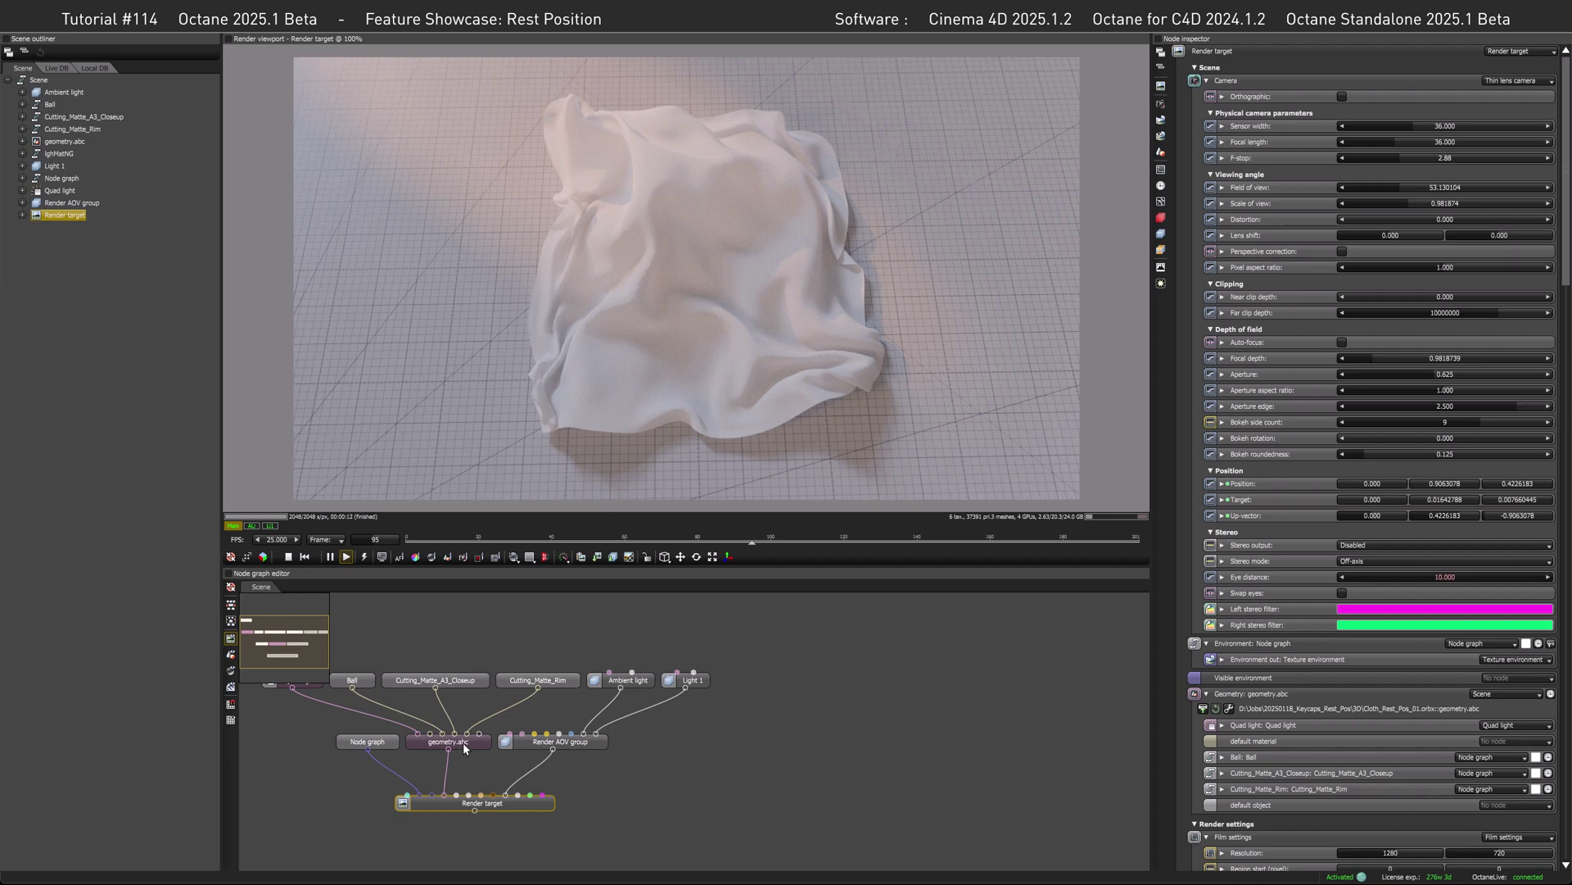
click(463, 742)
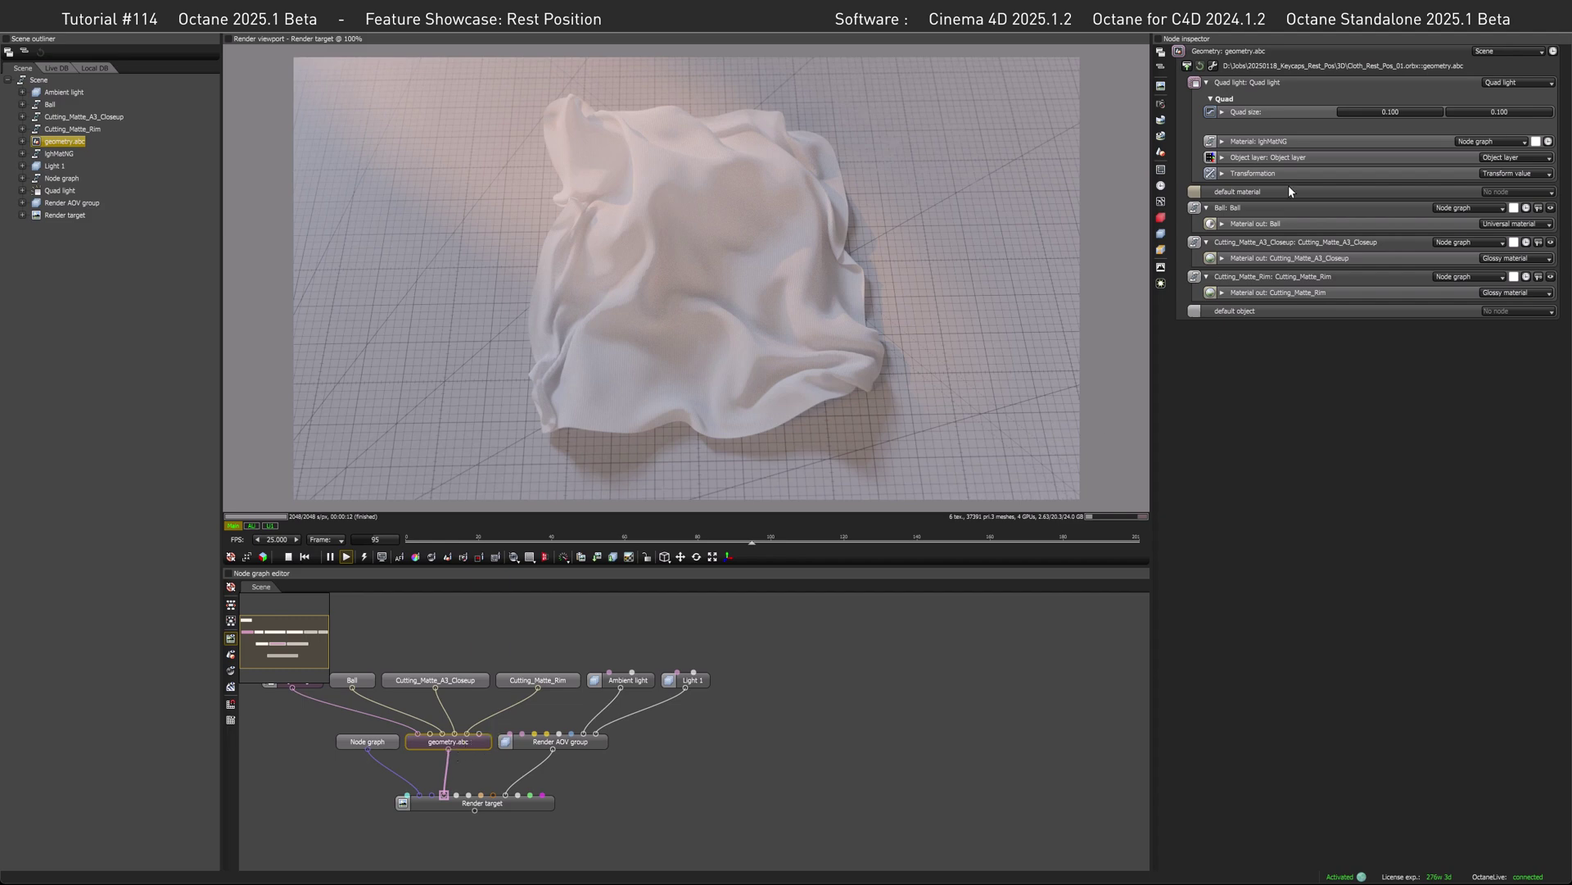
- Set geometry.abc's Rest attributes to From animation time with time 0.000
click(1215, 65)
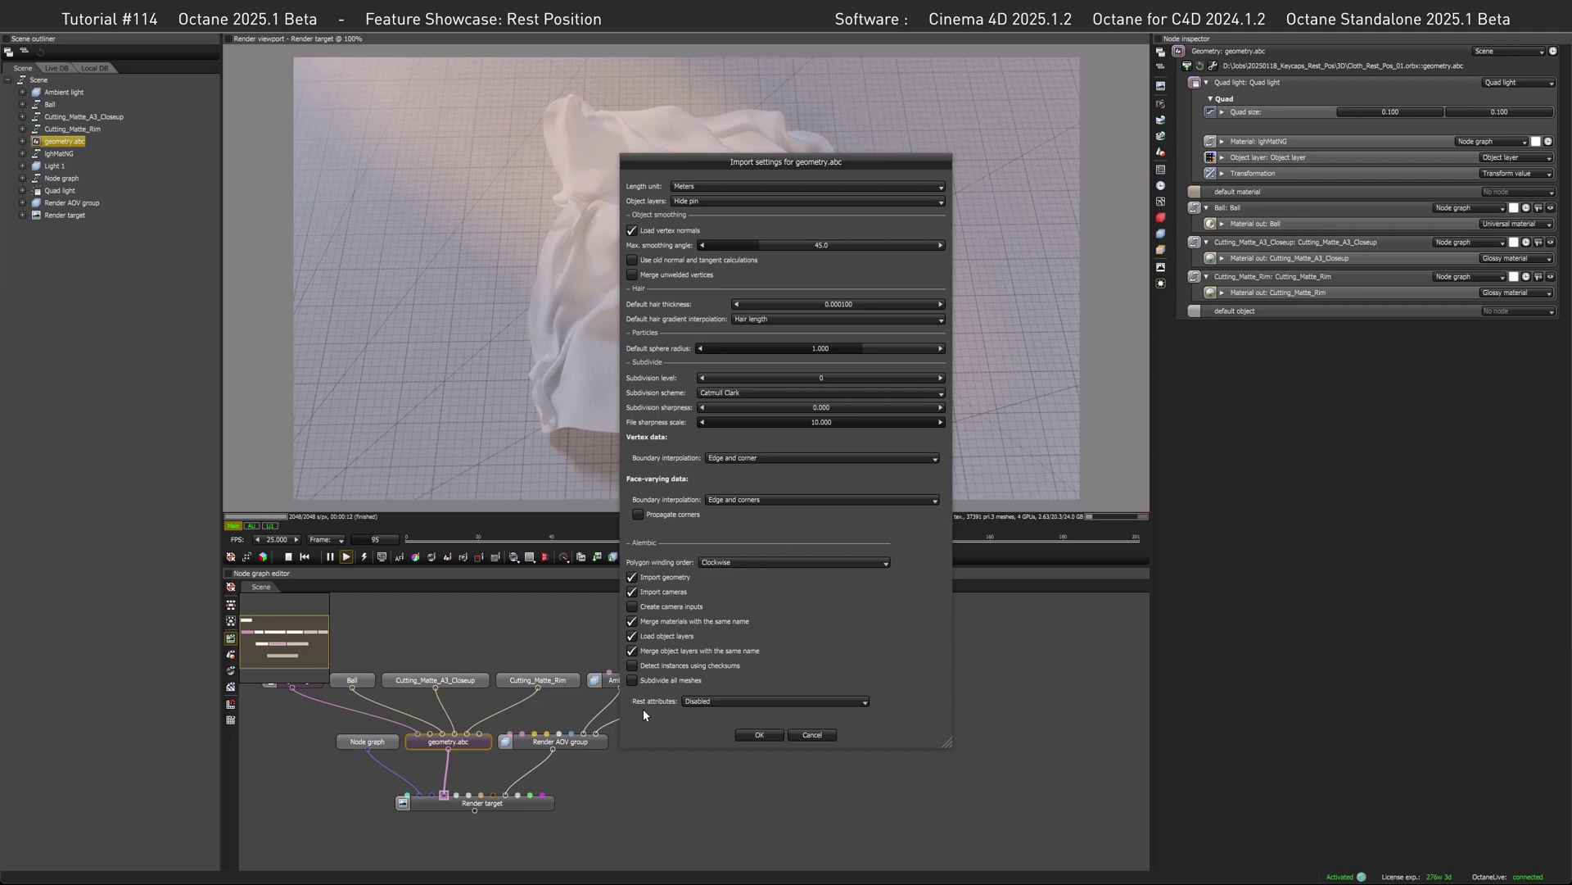
click(700, 701)
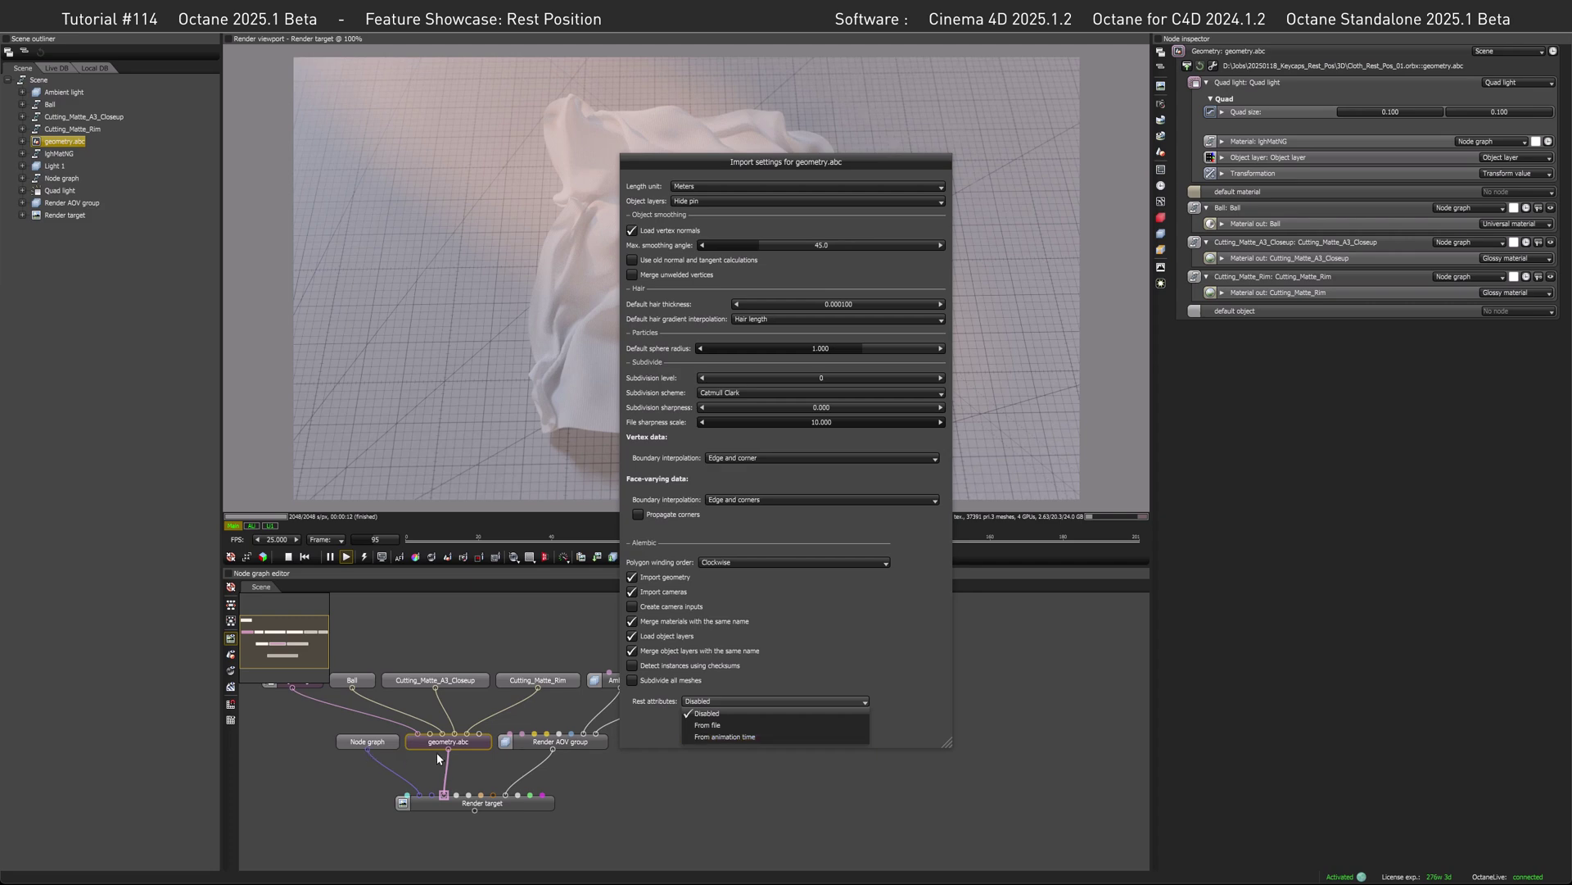
click(739, 736)
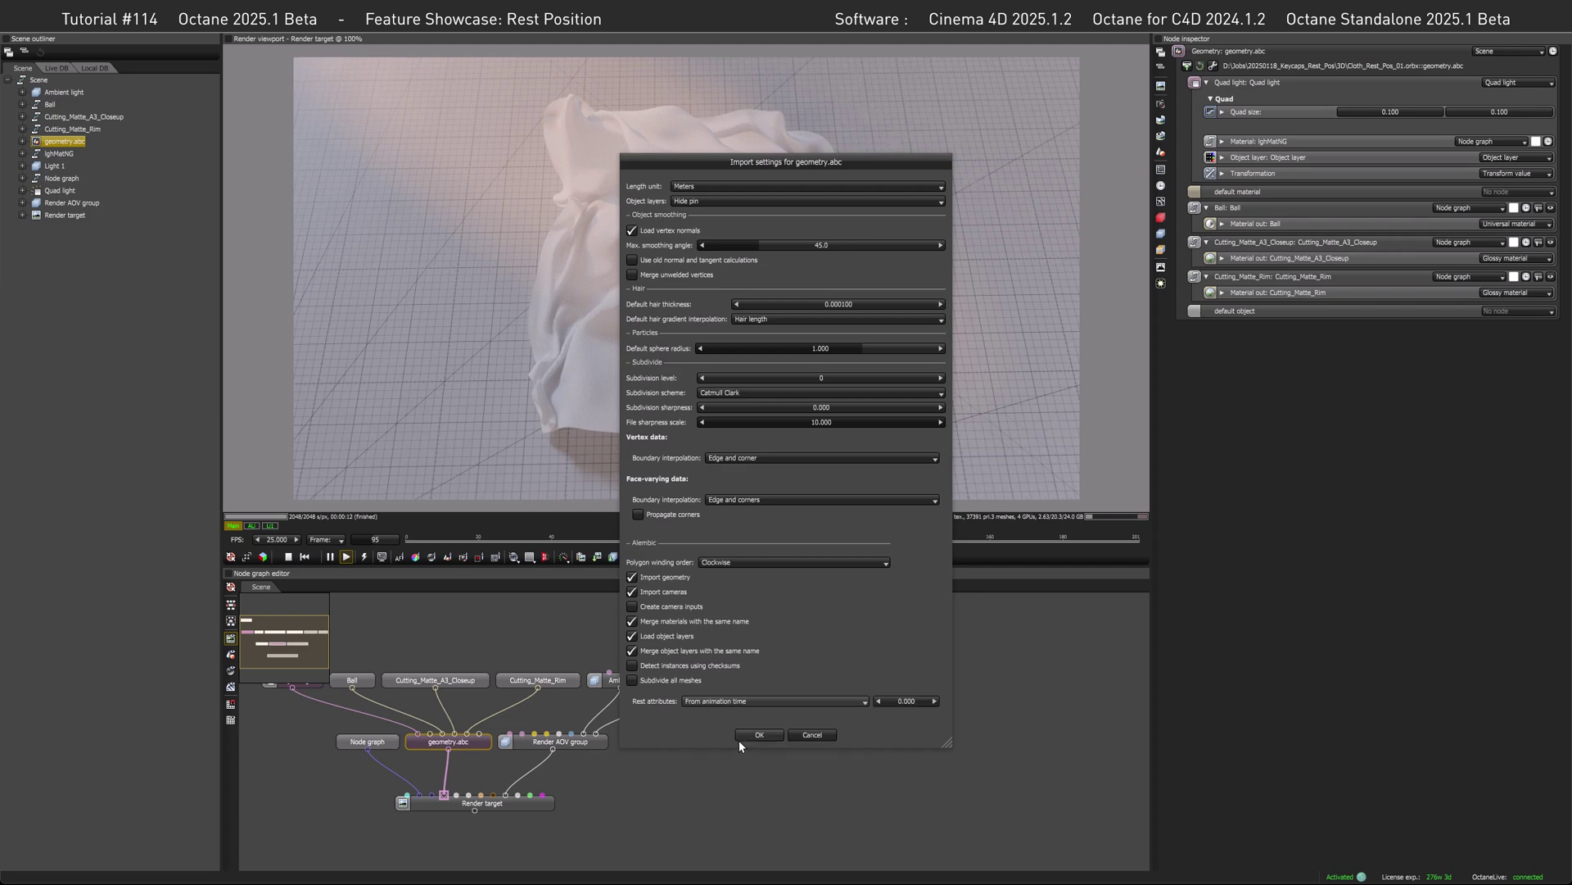
drag(901, 701, 912, 702)
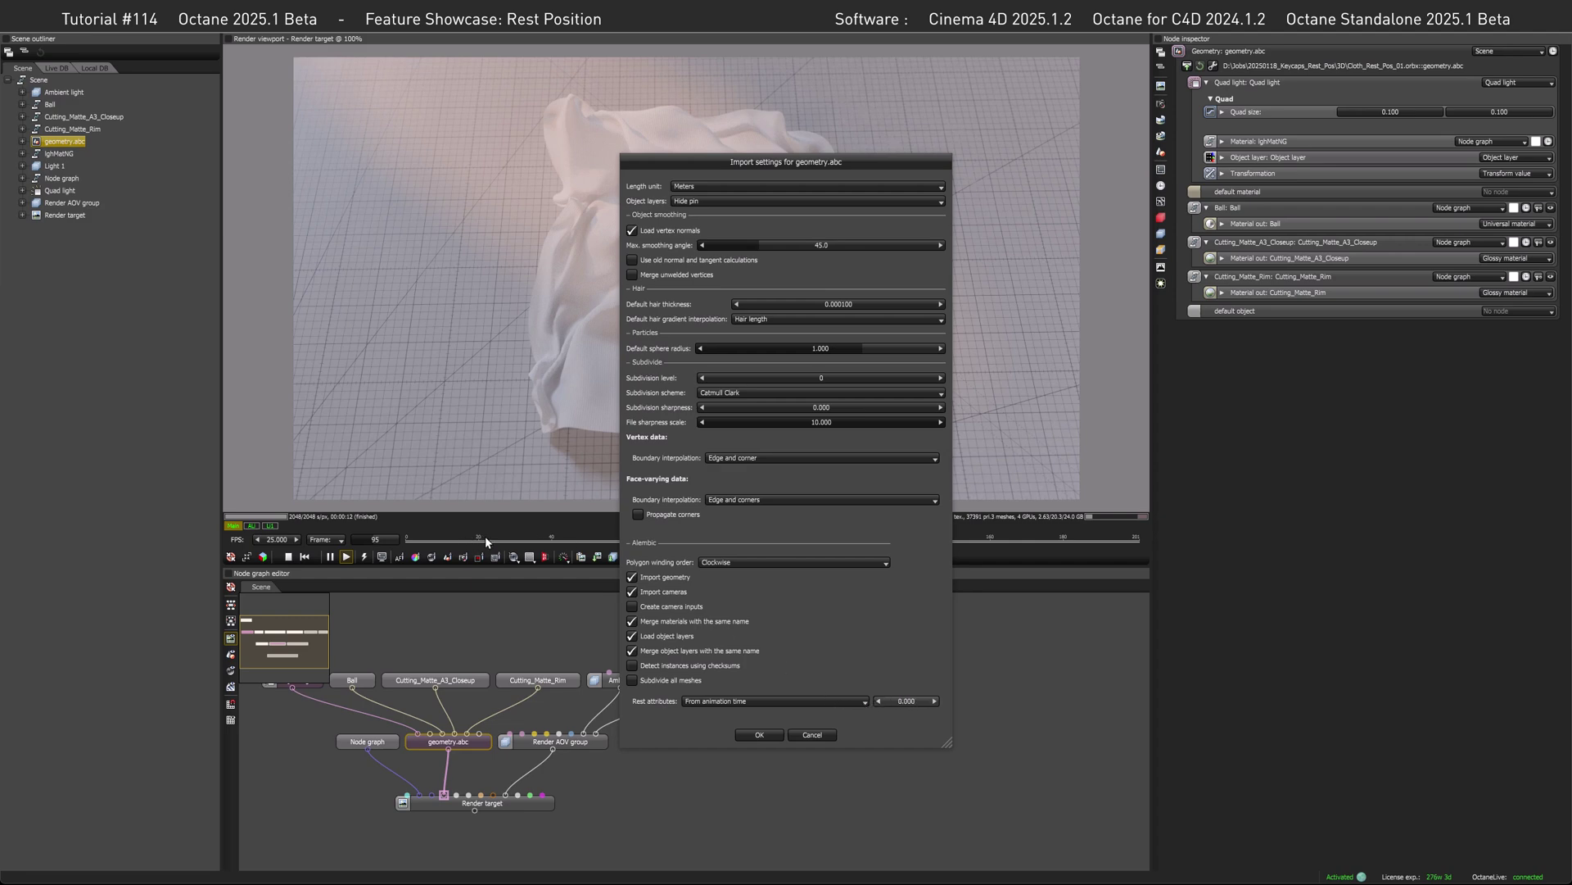
- Reimport geometry.abc, then unwire ColorCorrection from the Ball material's transmission input
click(765, 736)
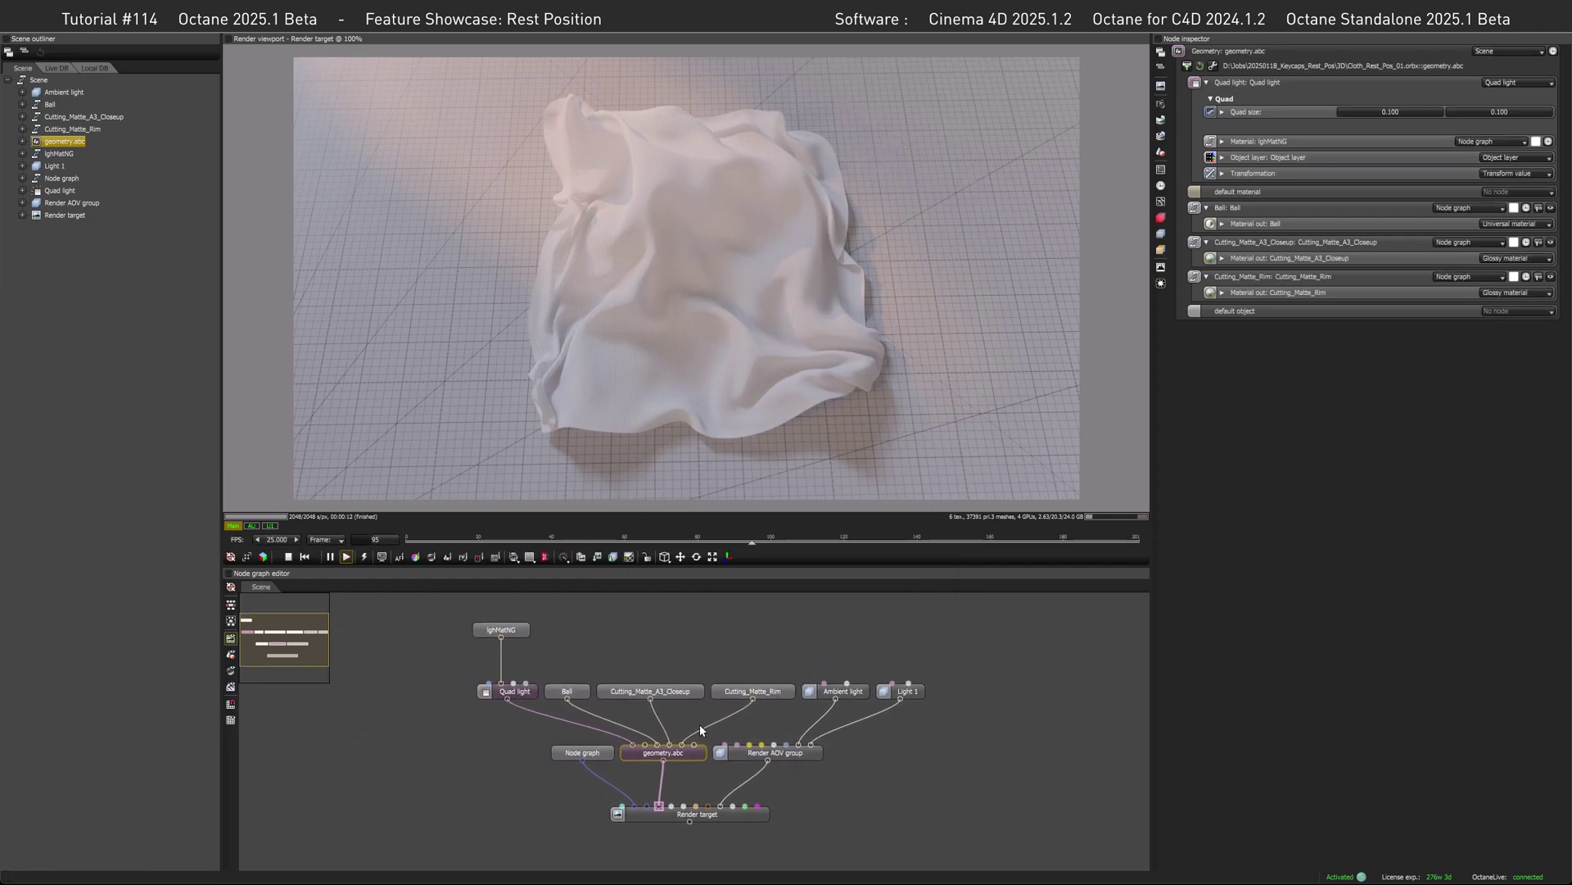
double_click(574, 693)
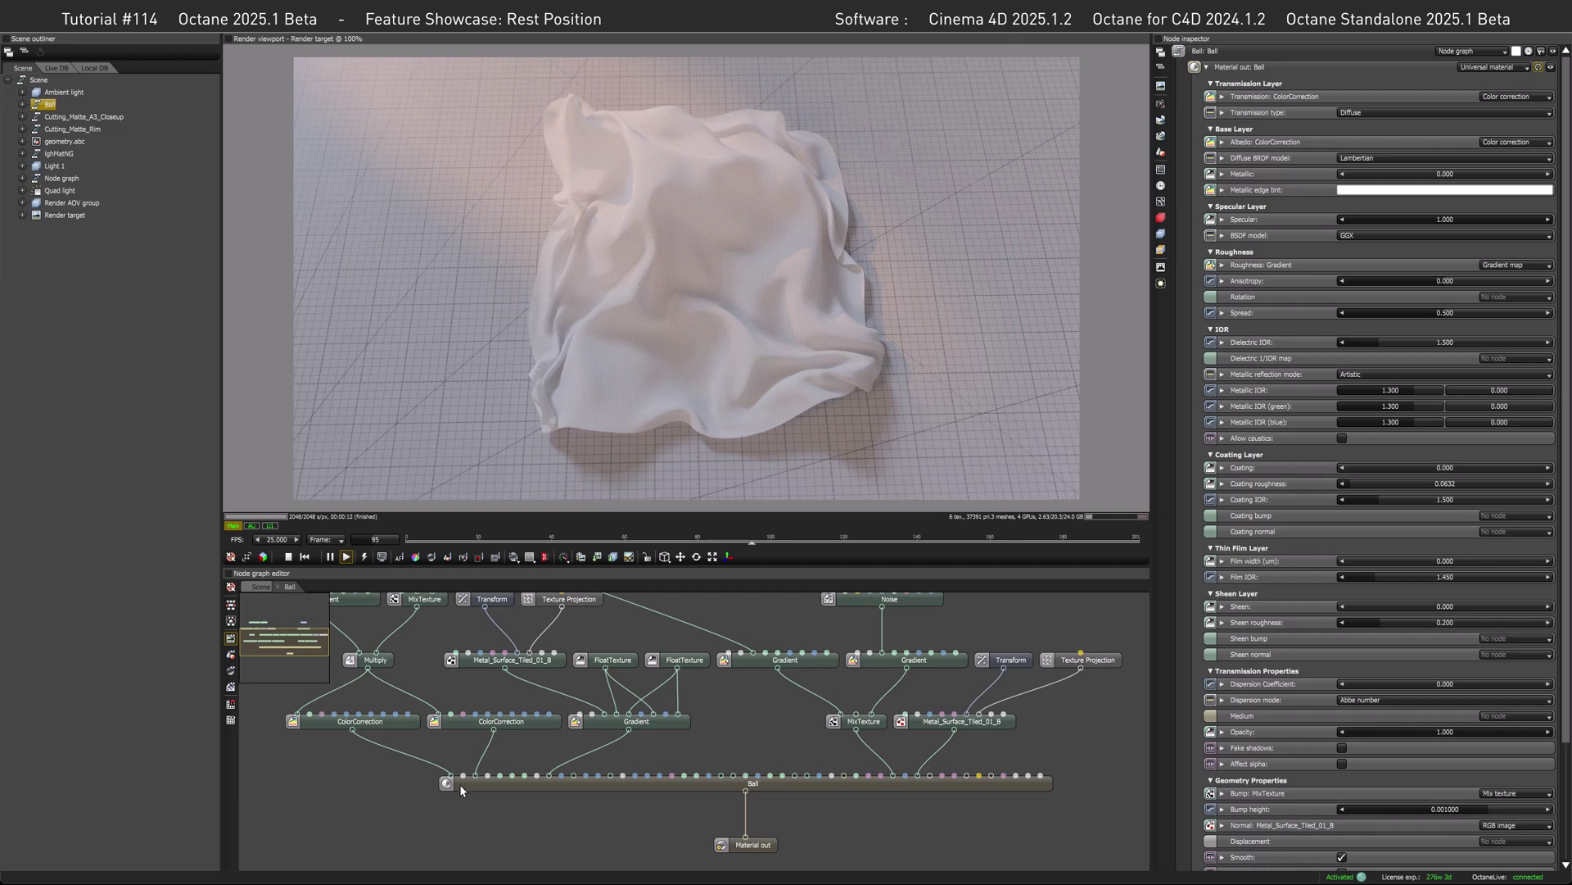
mouse_move(463, 775)
mouse_down()
mouse_move(445, 753)
mouse_move(465, 757)
mouse_up()
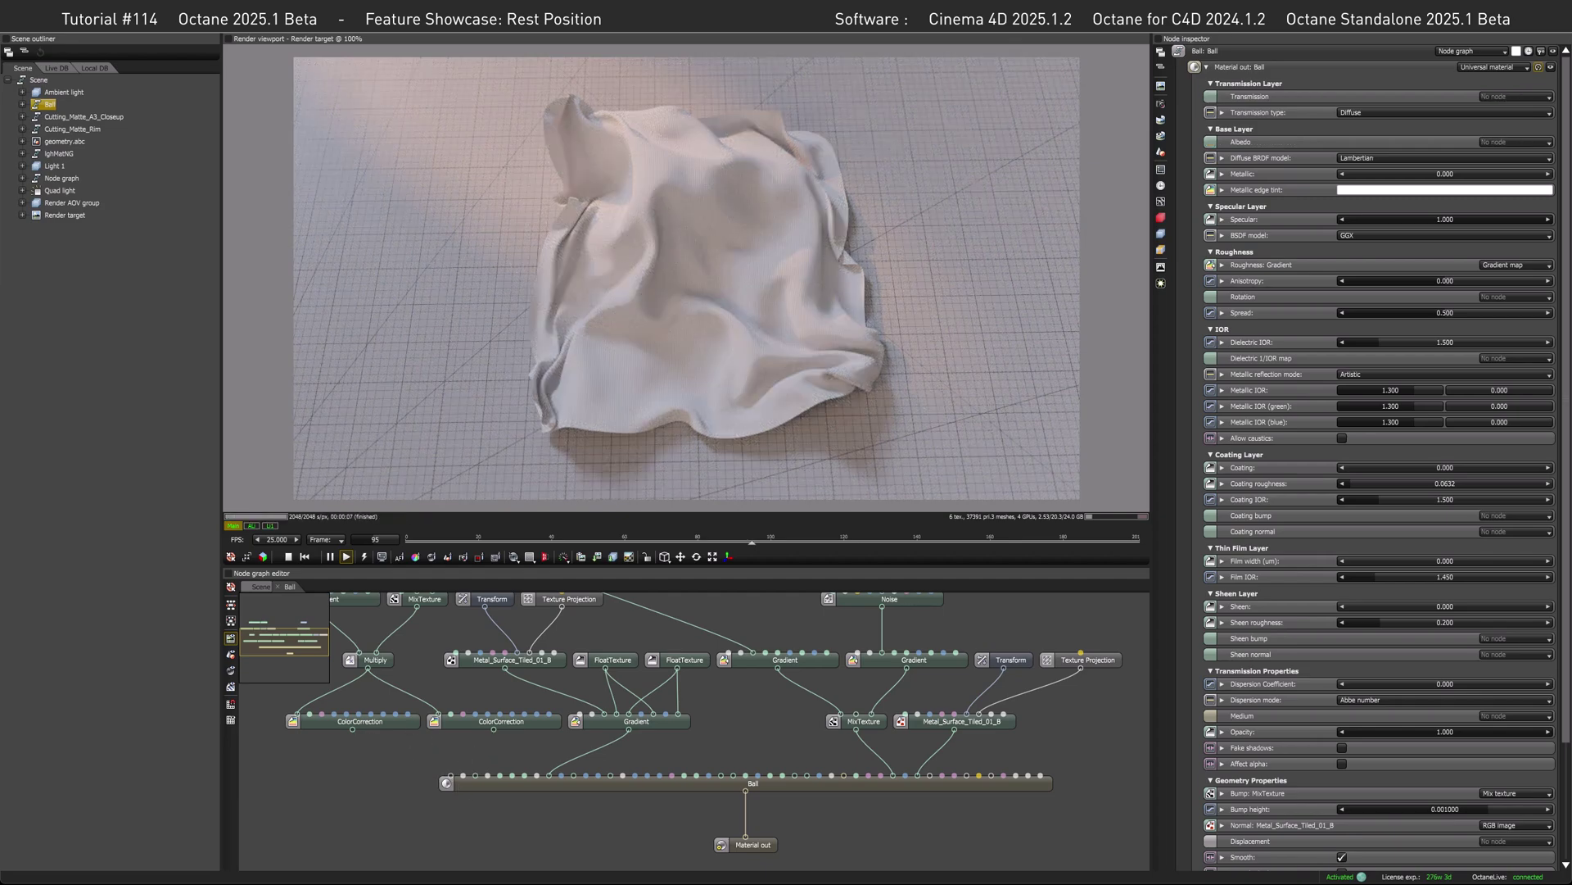
- Wire Octane_Logo_01.tif as a grayscale texture into Ball and check it across frames
right_click(343, 767)
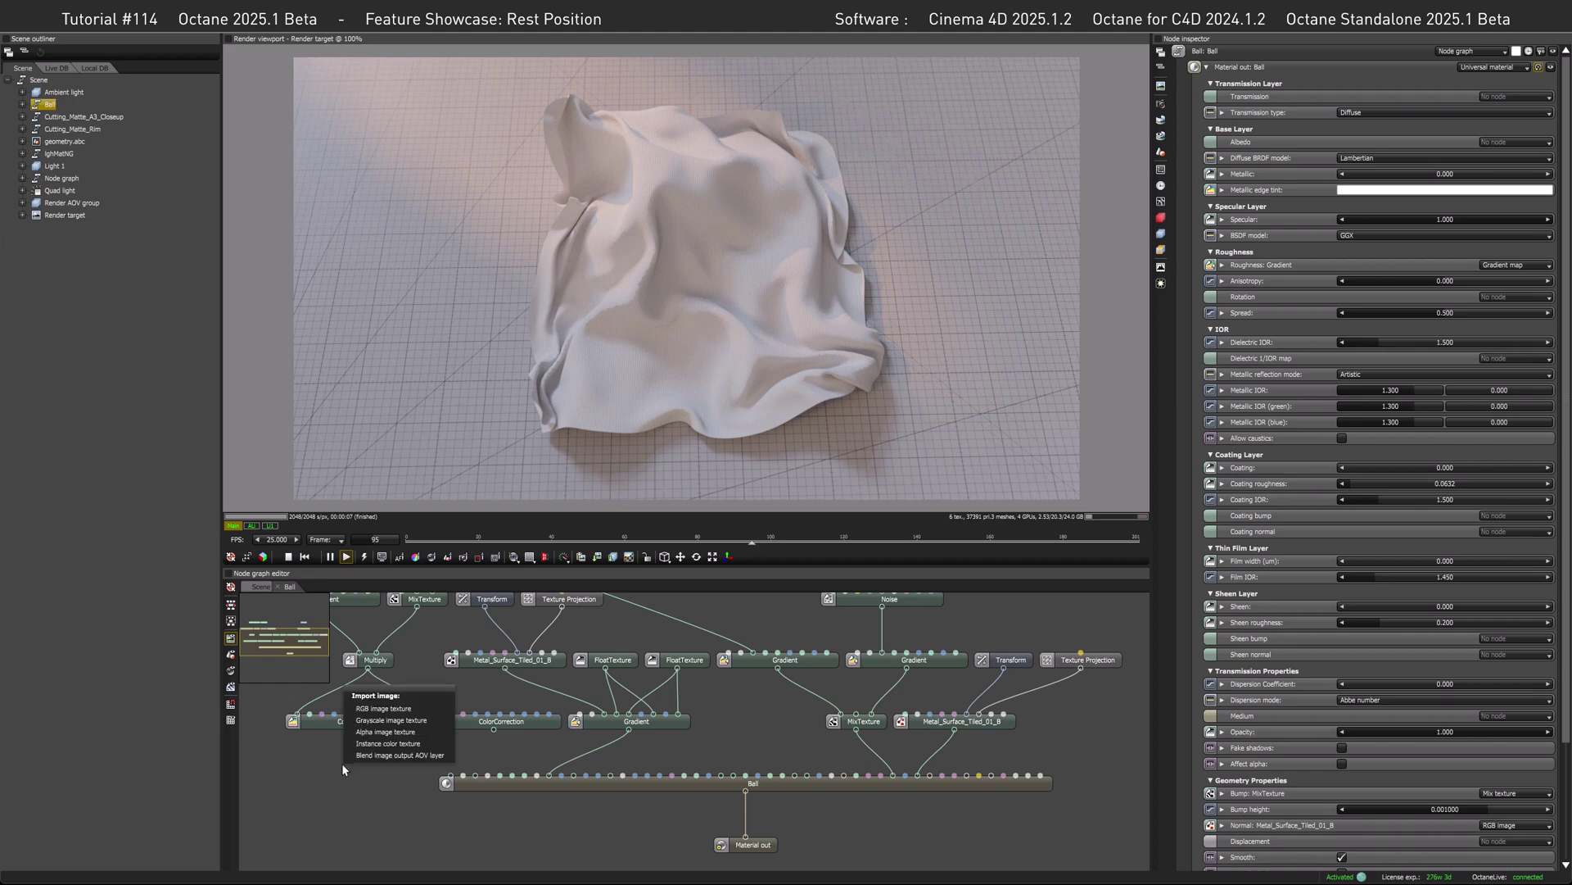
click(381, 708)
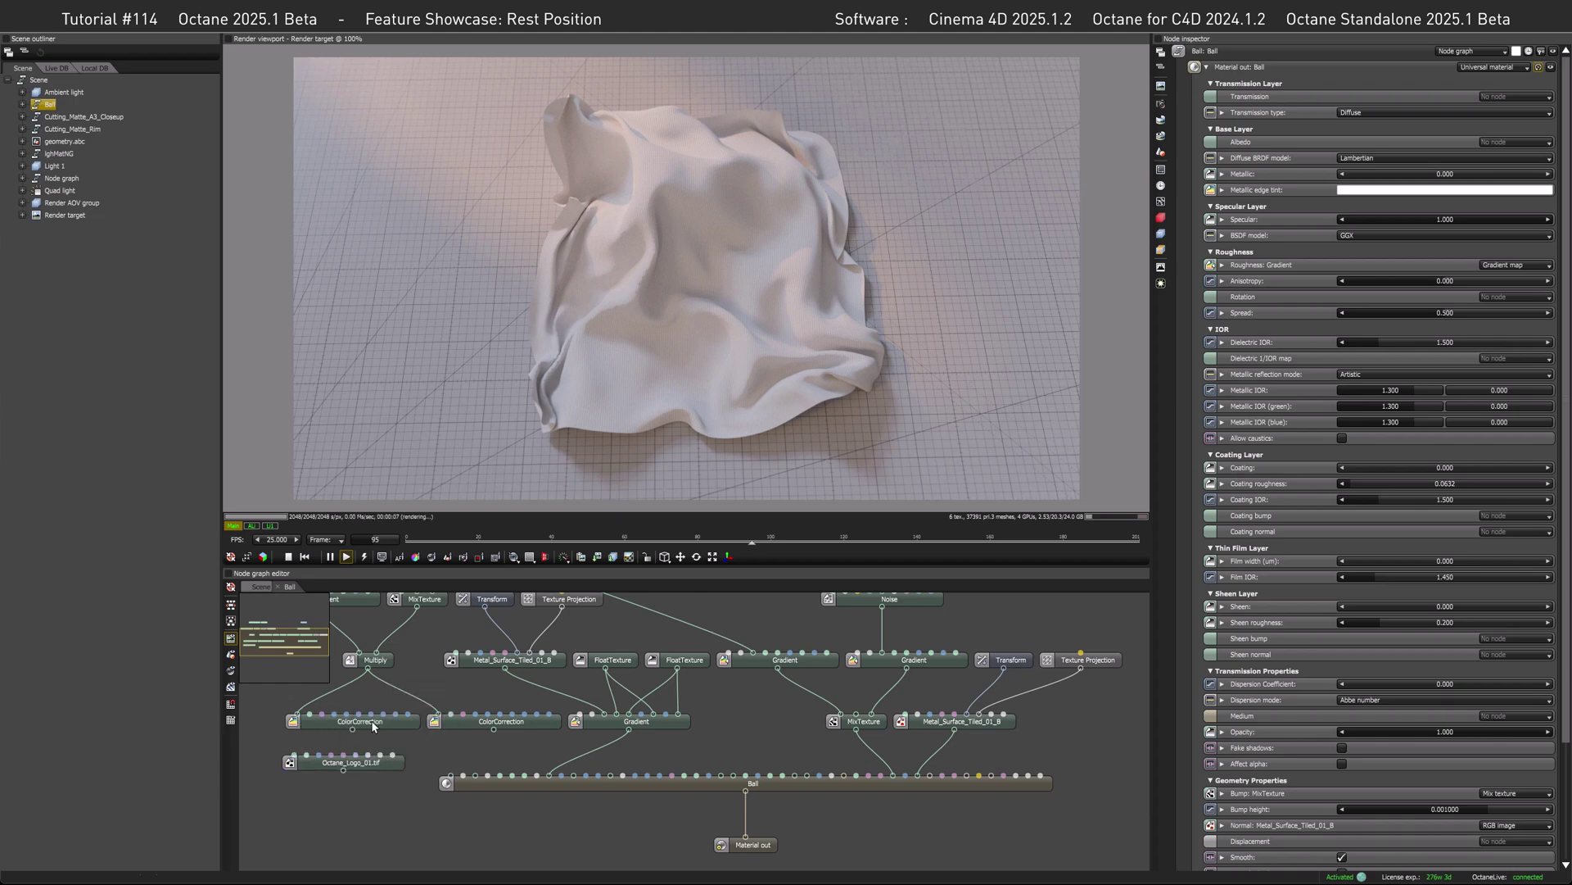
drag(361, 764, 475, 775)
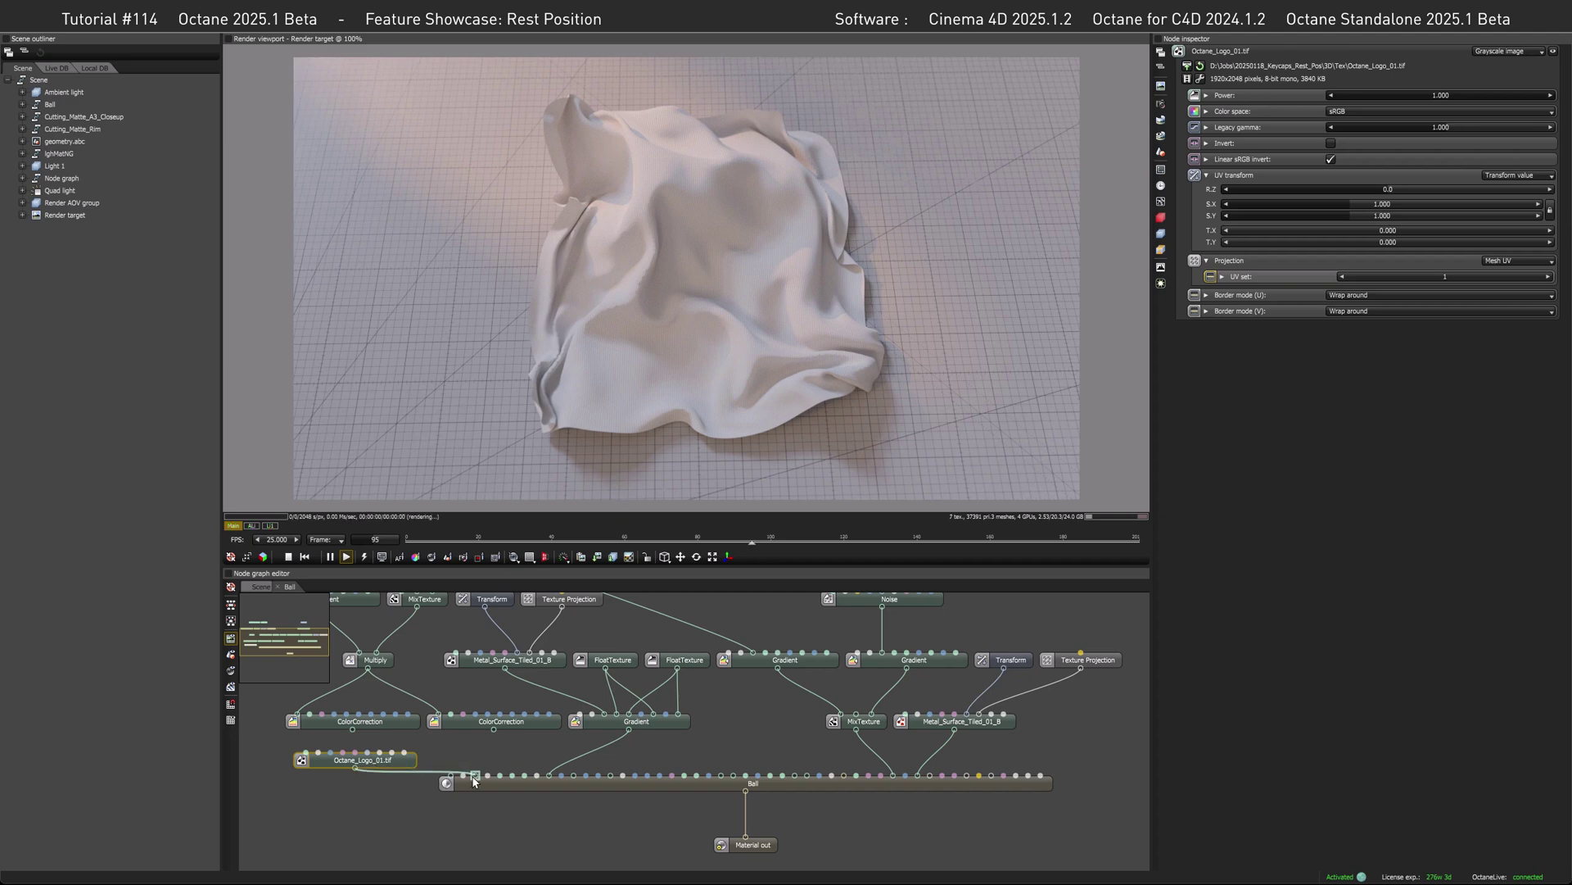
click(411, 538)
drag(411, 538, 744, 538)
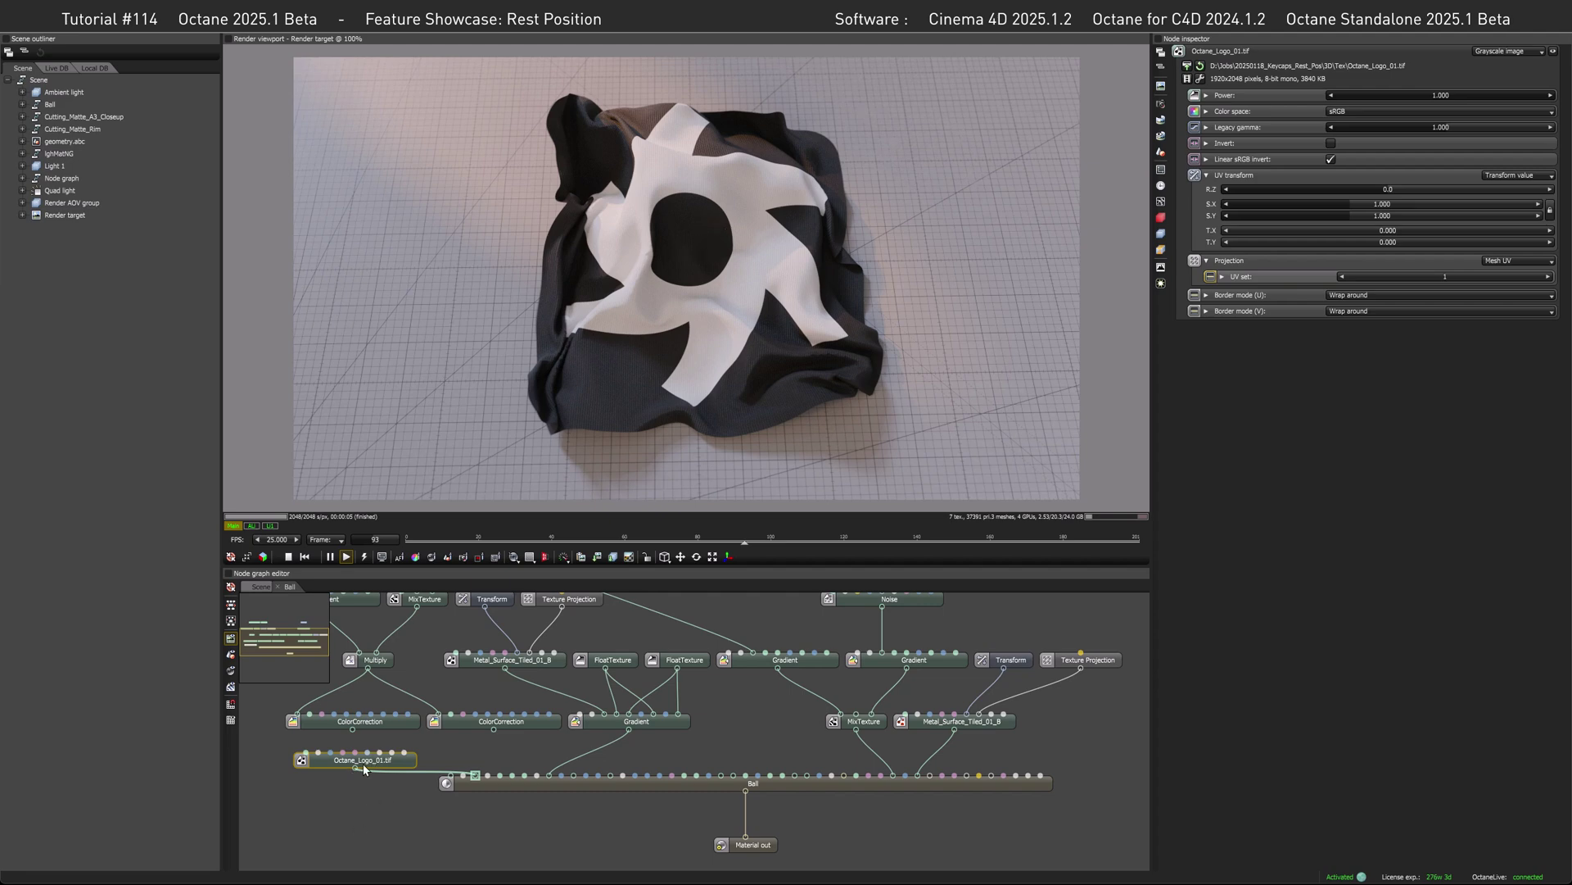
- Switch the logo texture's projection to XYZ to UVW and add a 3D transformation
click(1498, 262)
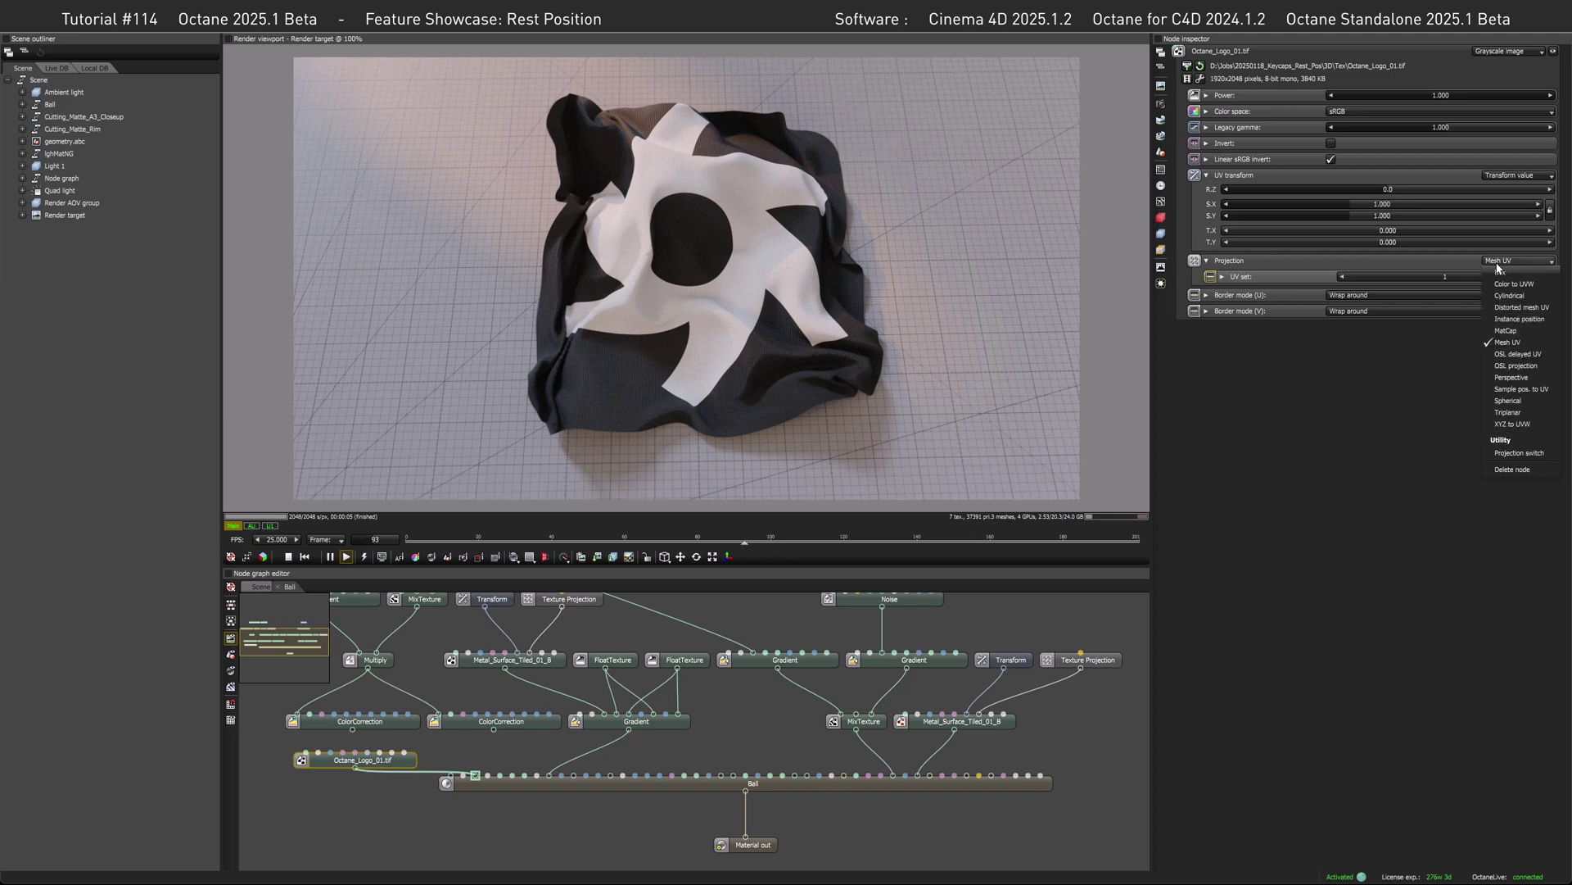
click(1512, 423)
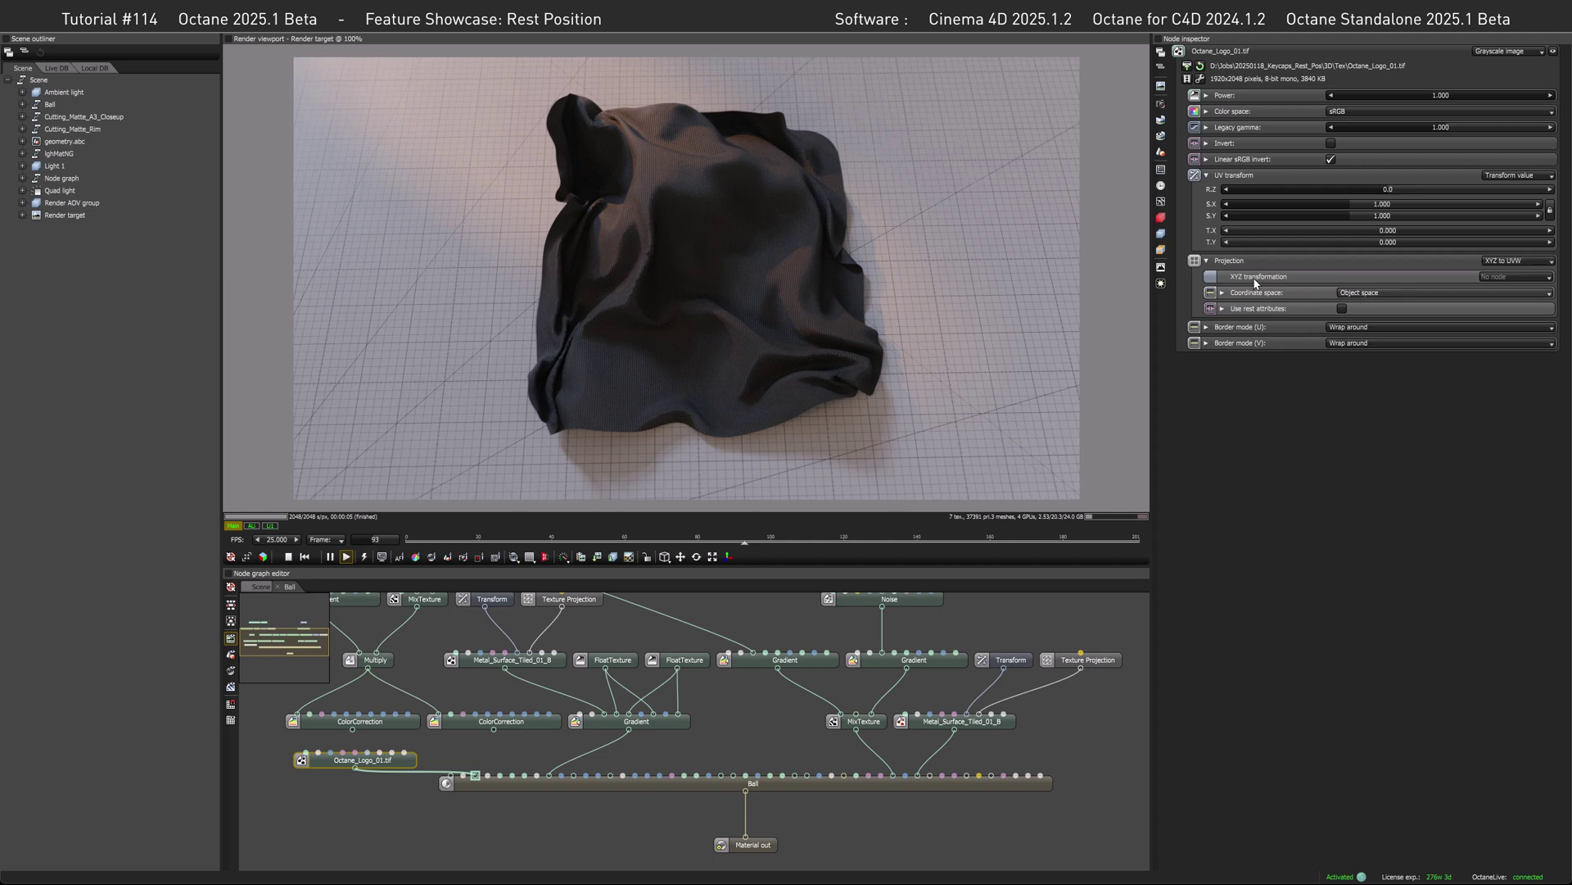
click(1486, 278)
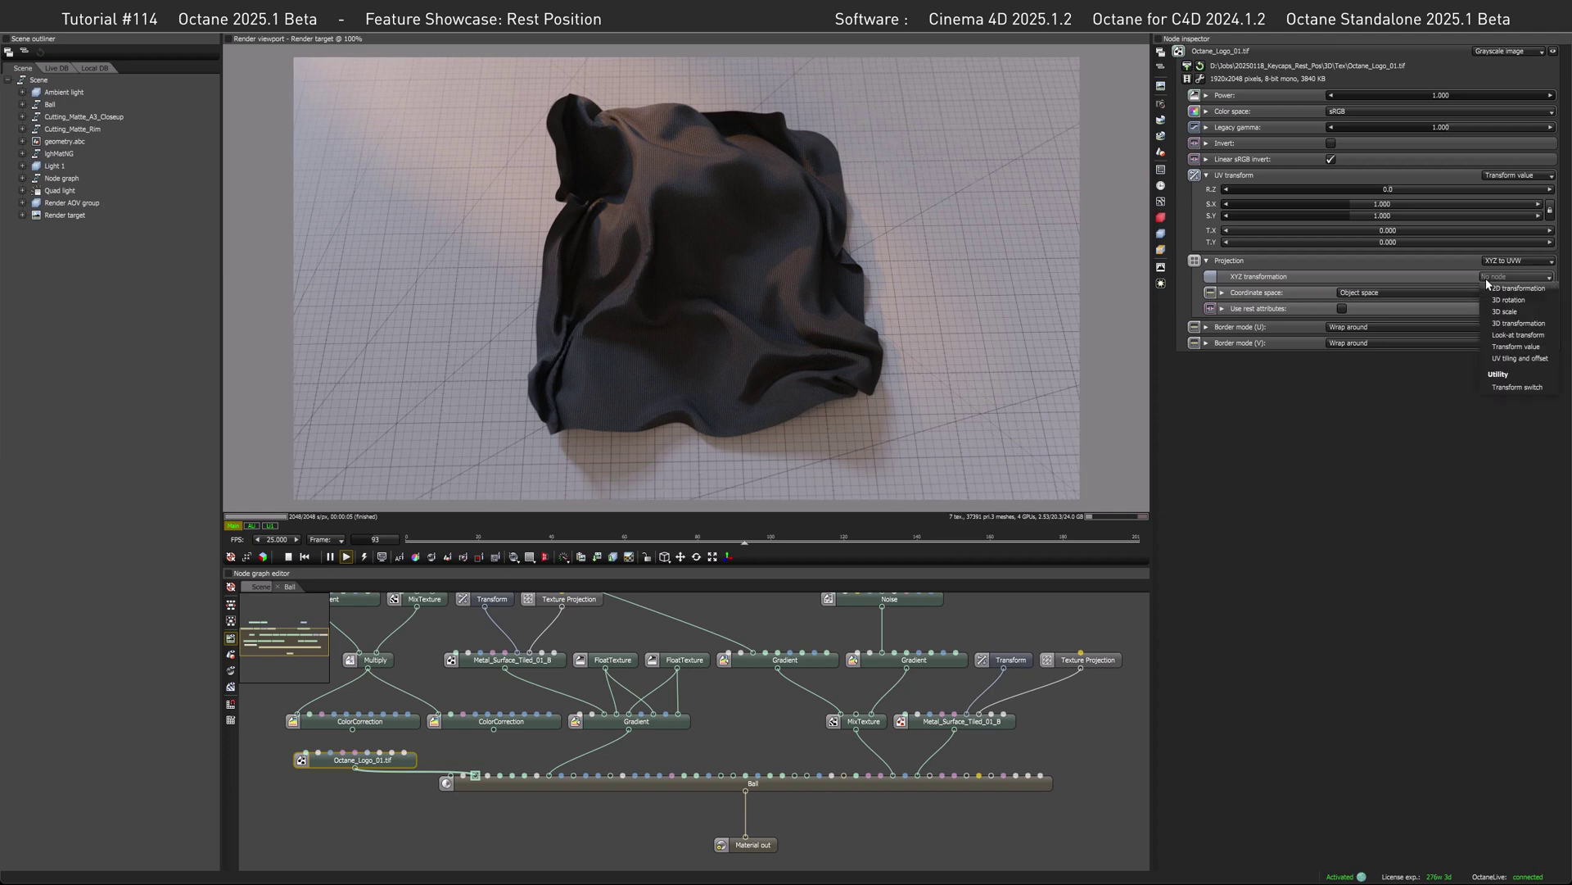
click(1512, 323)
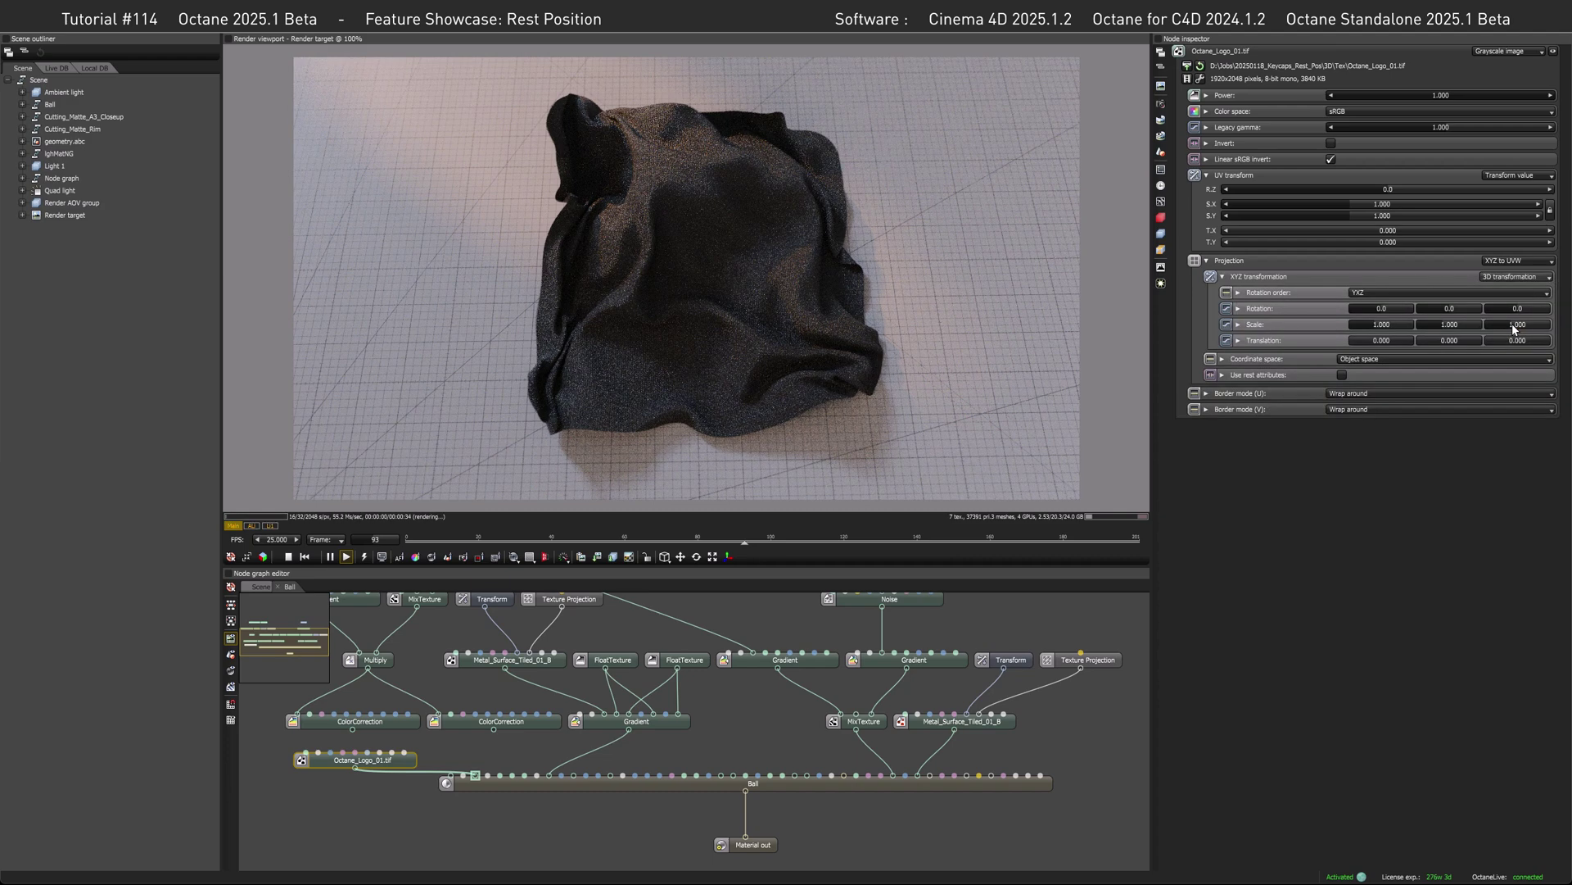
- Set the projection's X rotation to -90 and its uniform scale to 0.2
click(1374, 309)
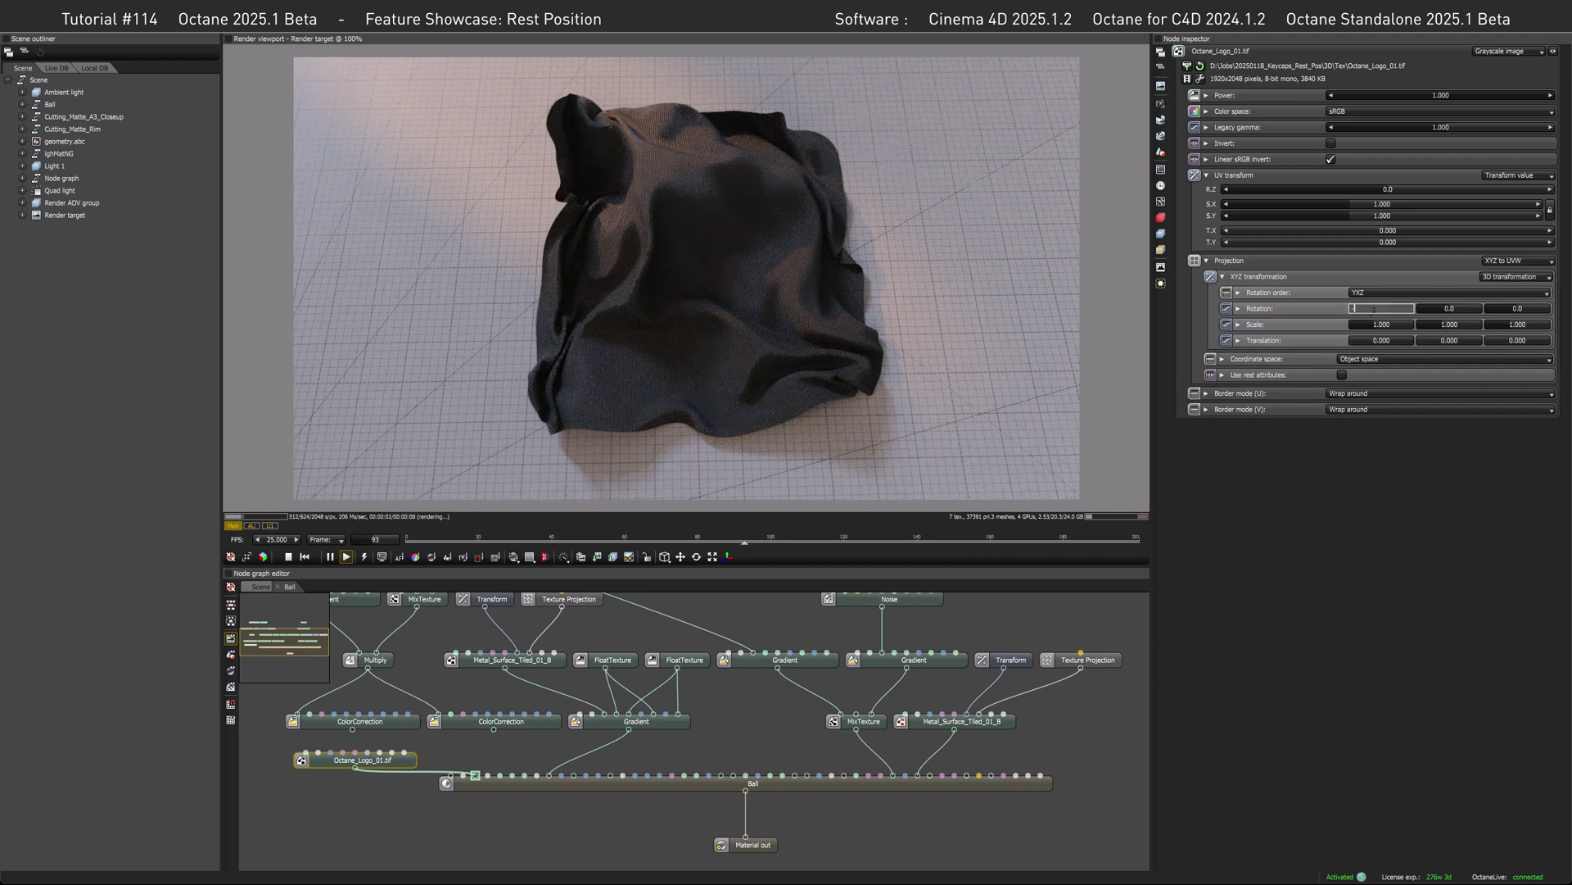
text(-90)
key(Return)
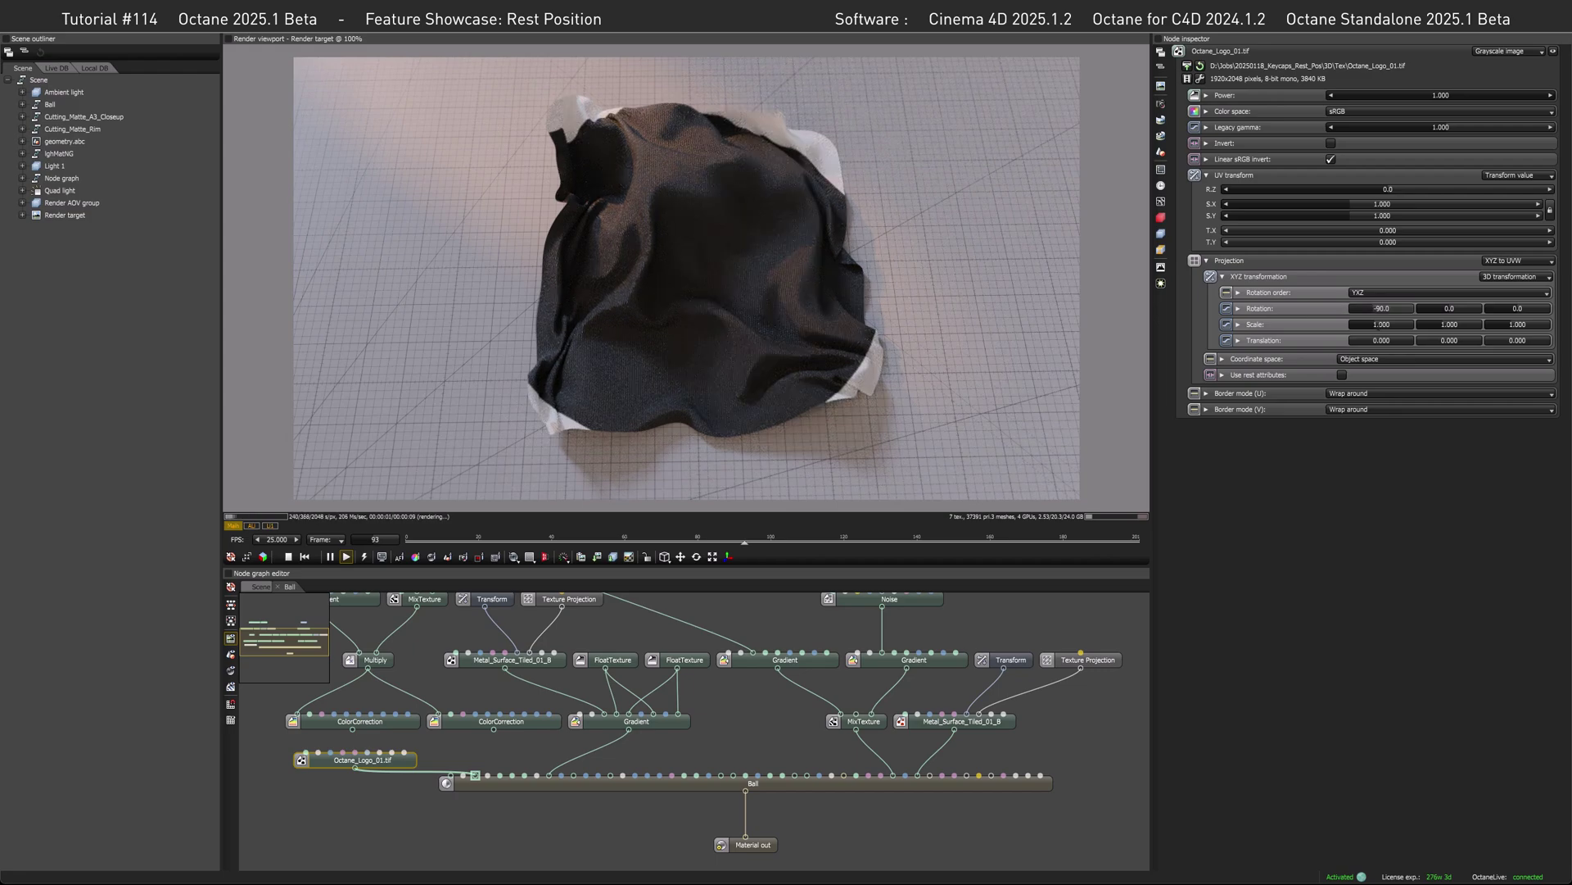
click(1379, 325)
text(0.2)
key(Return)
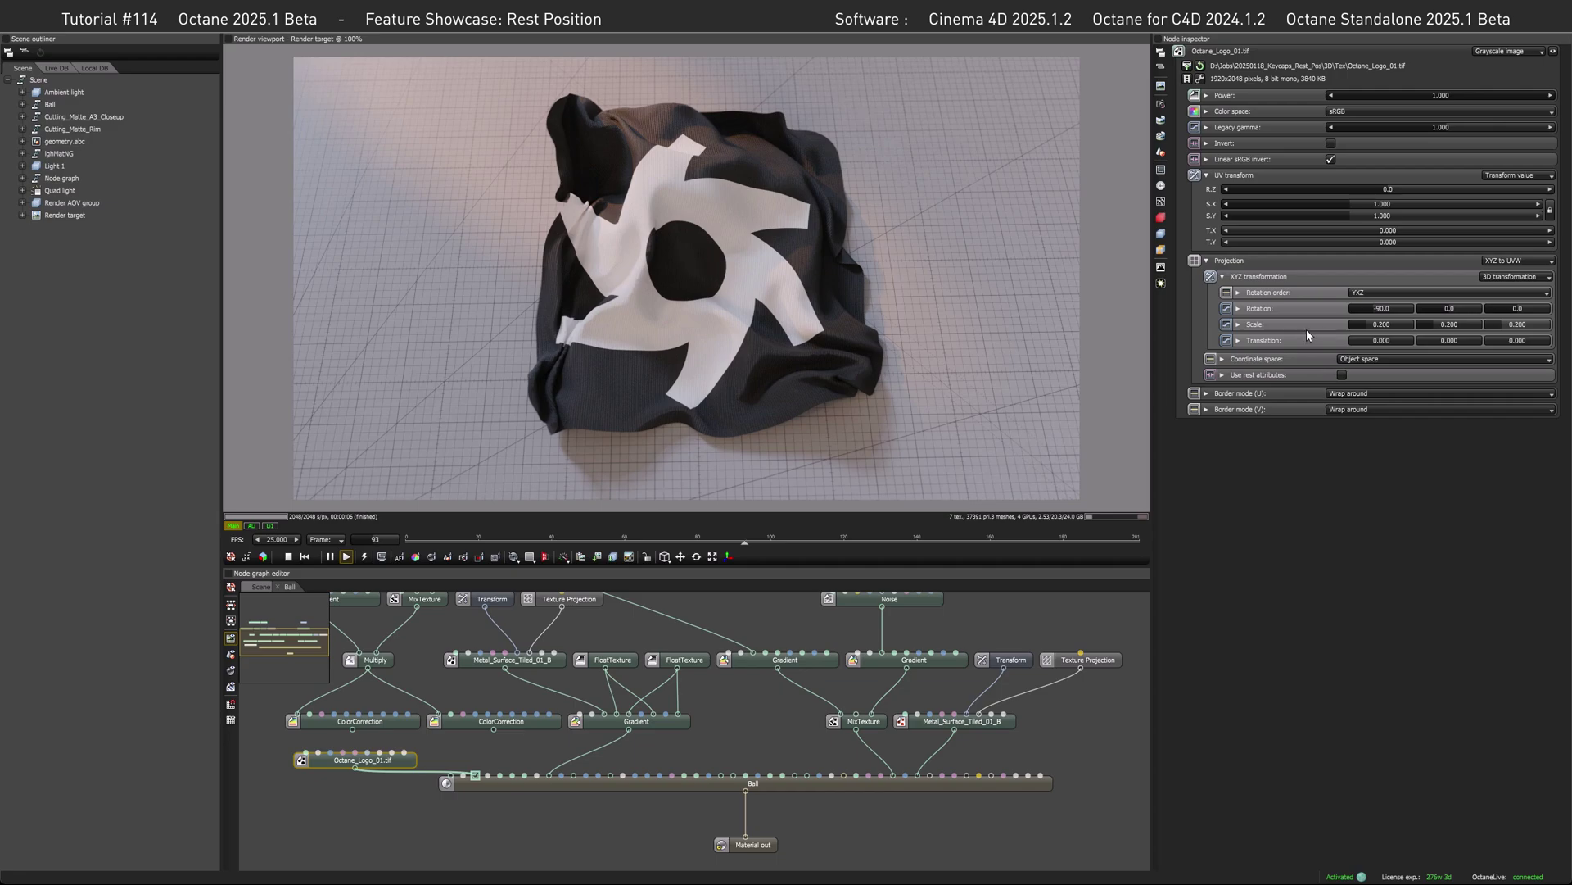
- Fine-tune the logo to rotation -87.9 and X offset 0.023, checking an earlier frame
drag(1384, 309, 1377, 314)
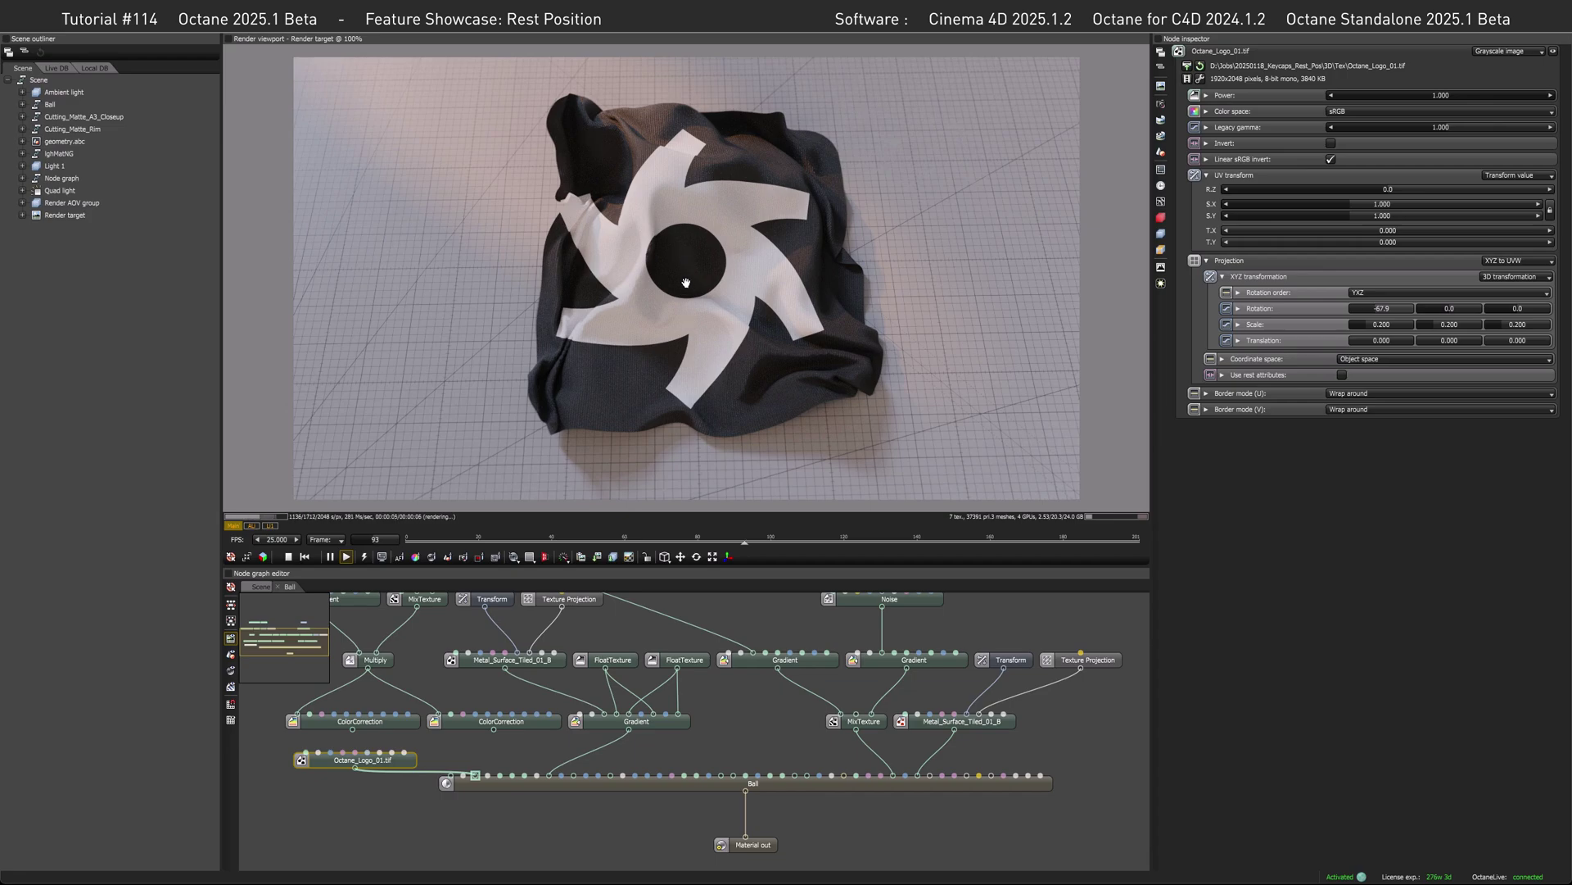
drag(1381, 340, 1353, 345)
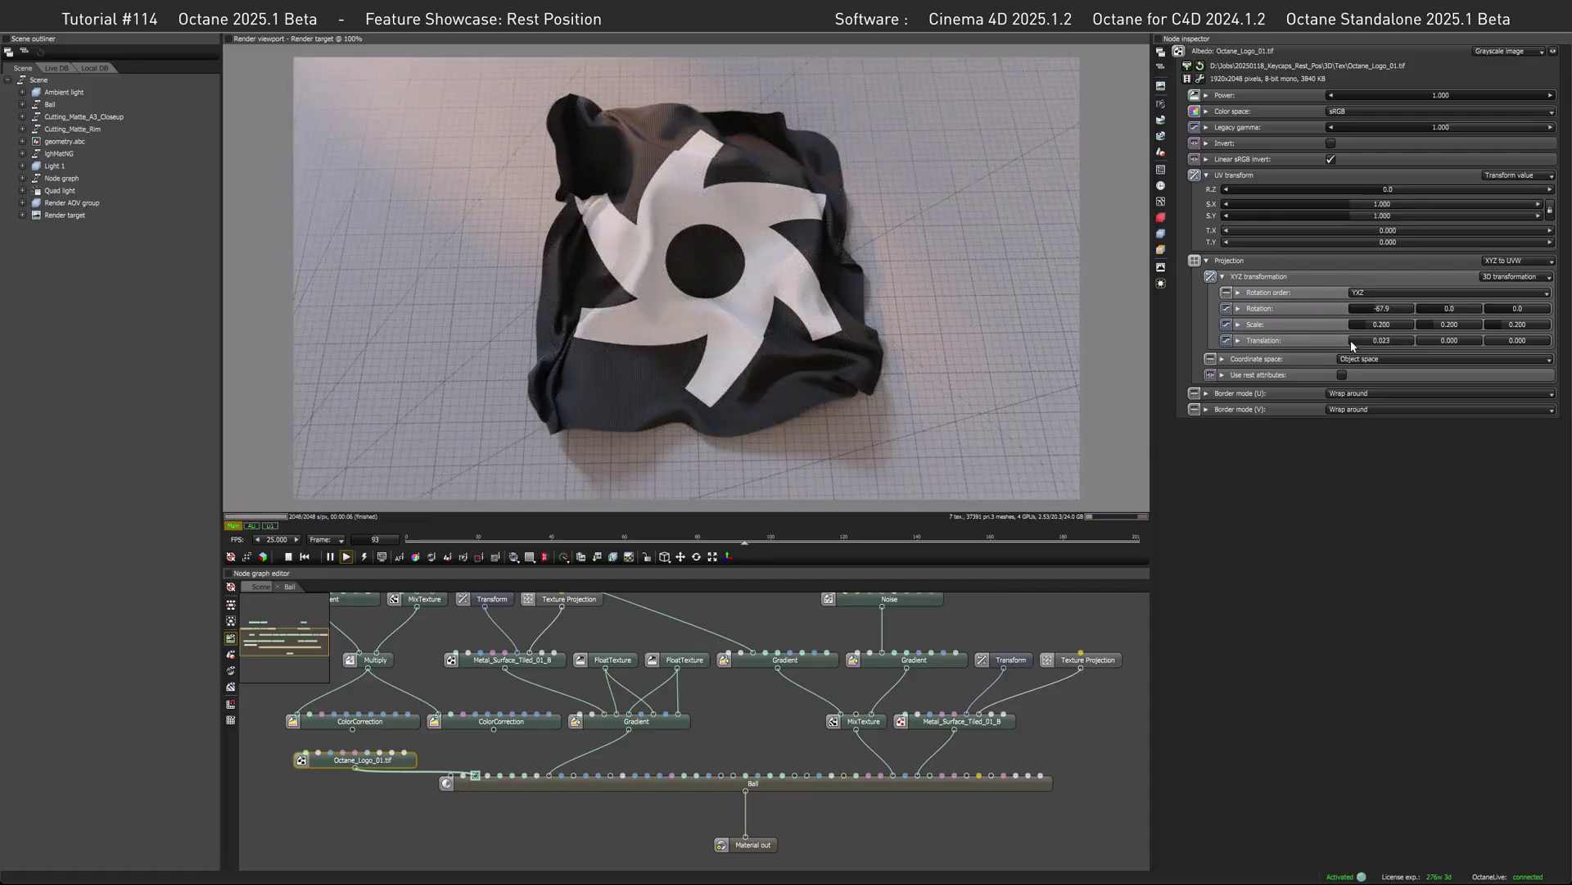
mouse_move(745, 546)
mouse_down()
mouse_move(612, 543)
mouse_move(905, 540)
mouse_move(498, 568)
mouse_move(738, 557)
mouse_up()
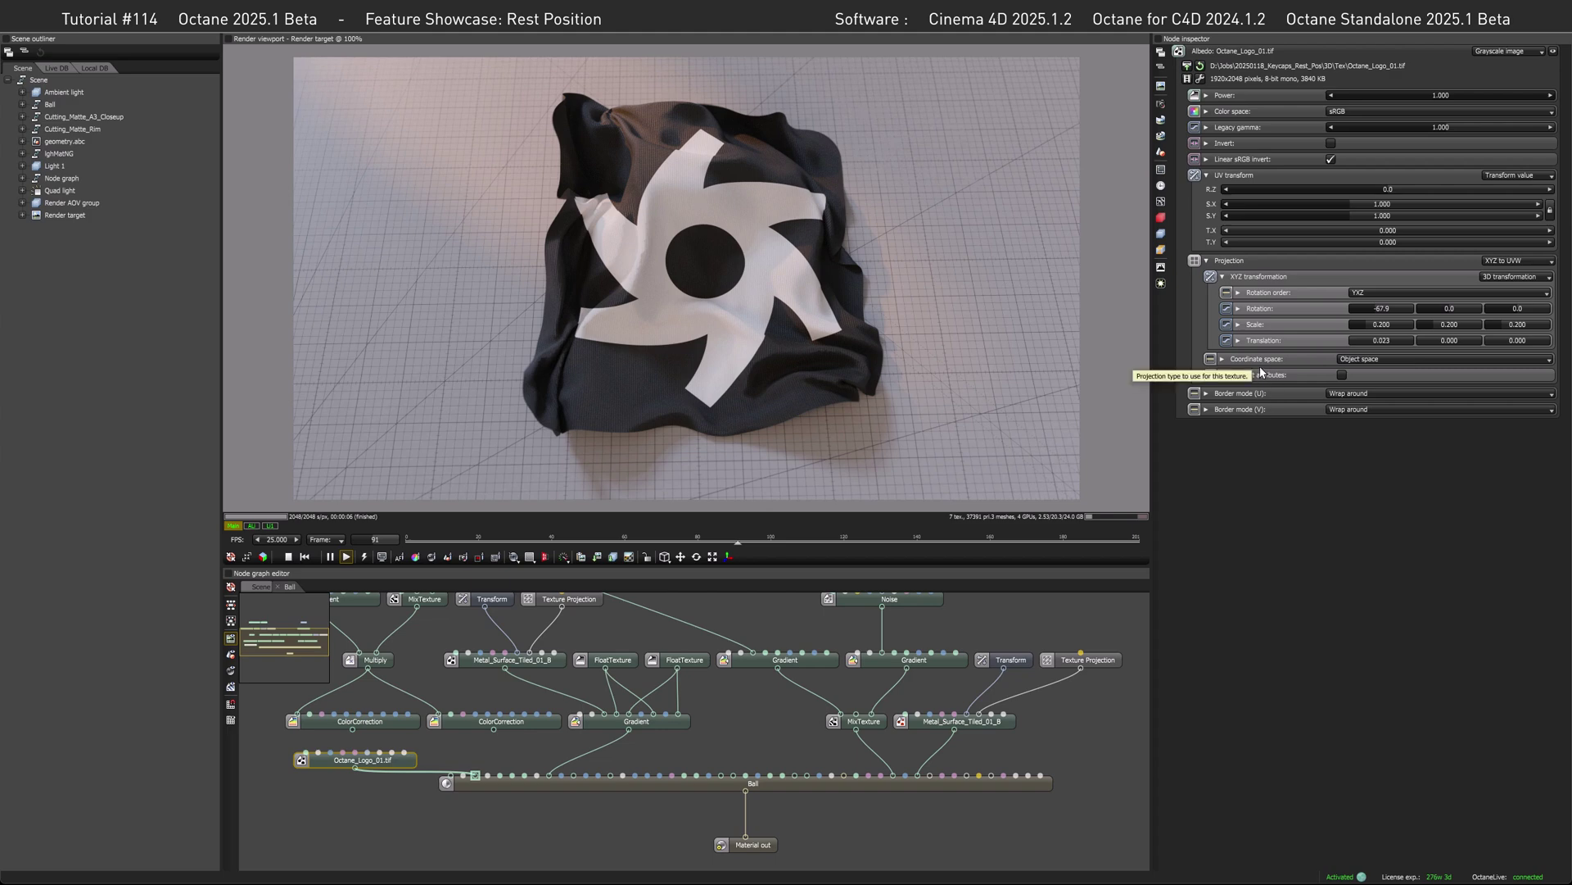
- Enable 'Use rest attributes' on the logo projection and compare the cloth at frames 0 and 92
click(1342, 374)
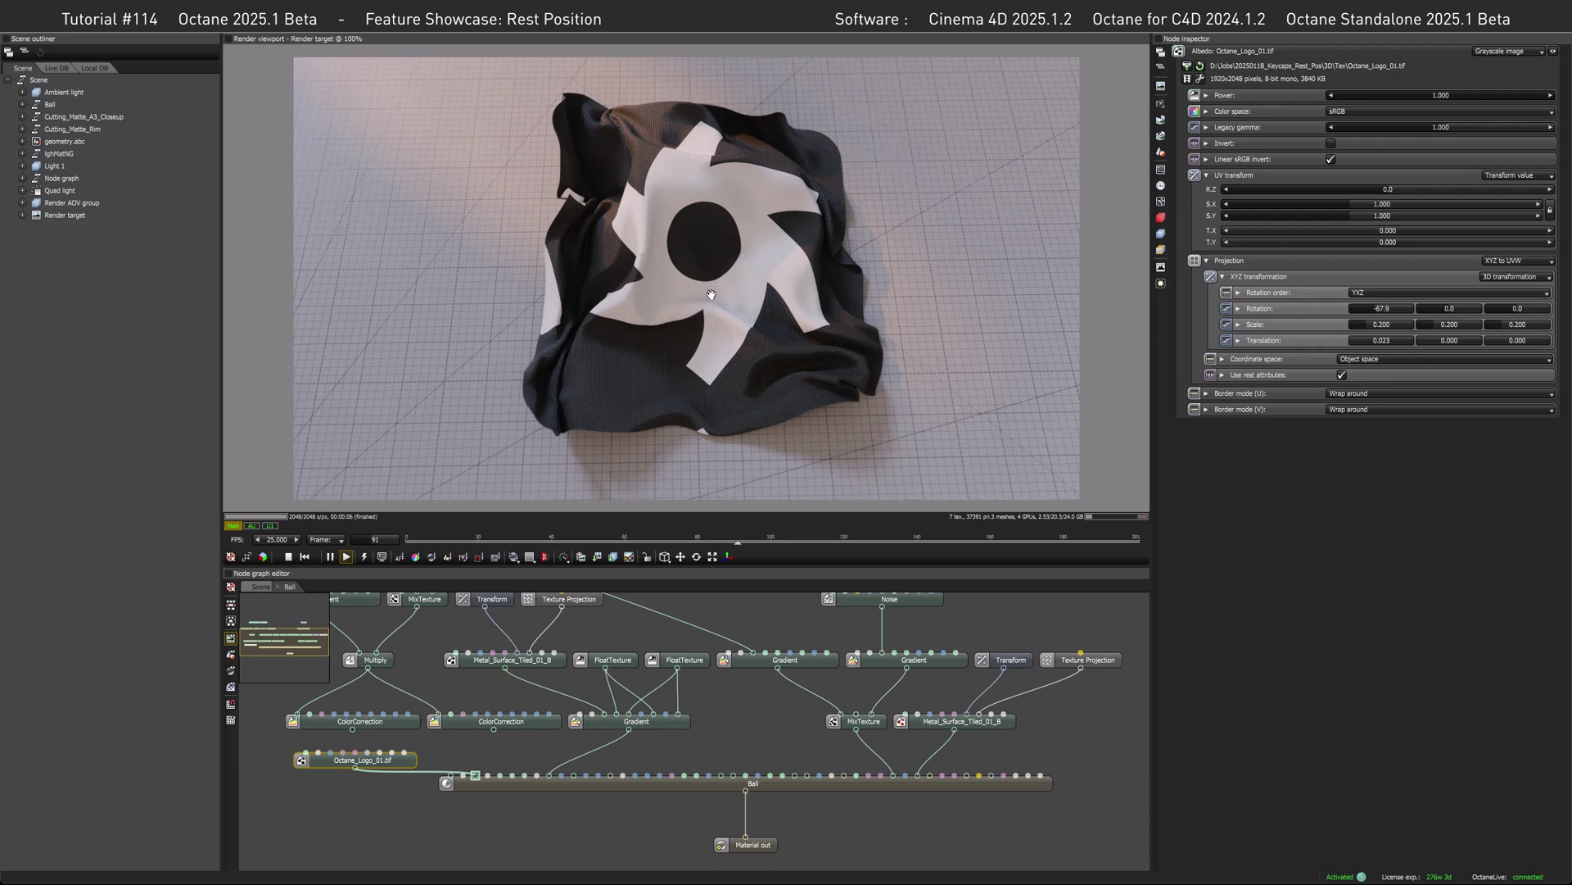
click(404, 541)
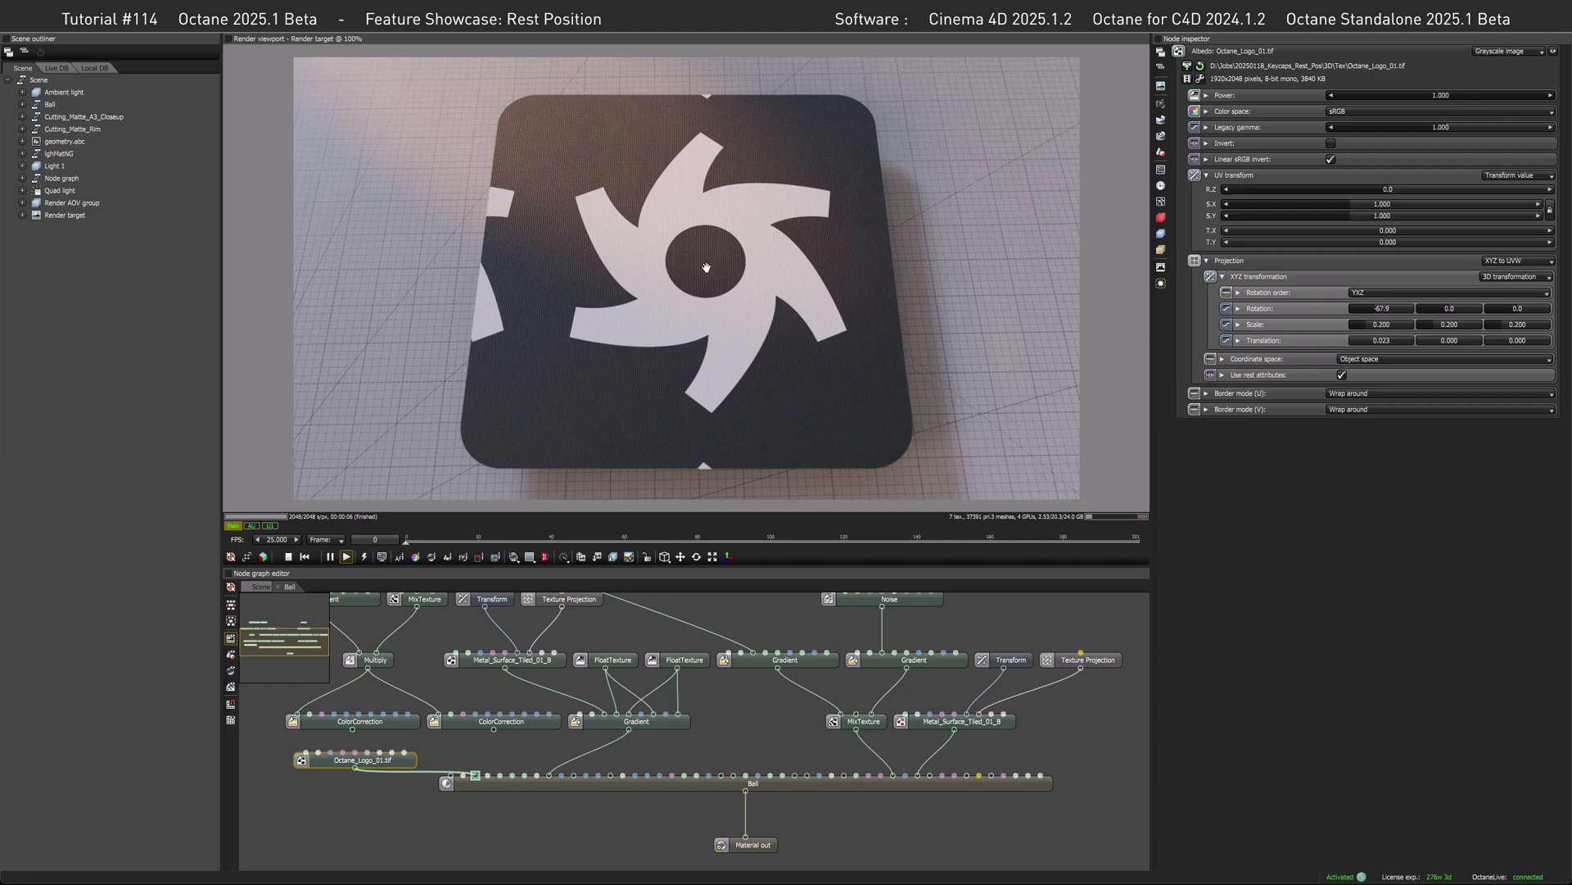
click(741, 541)
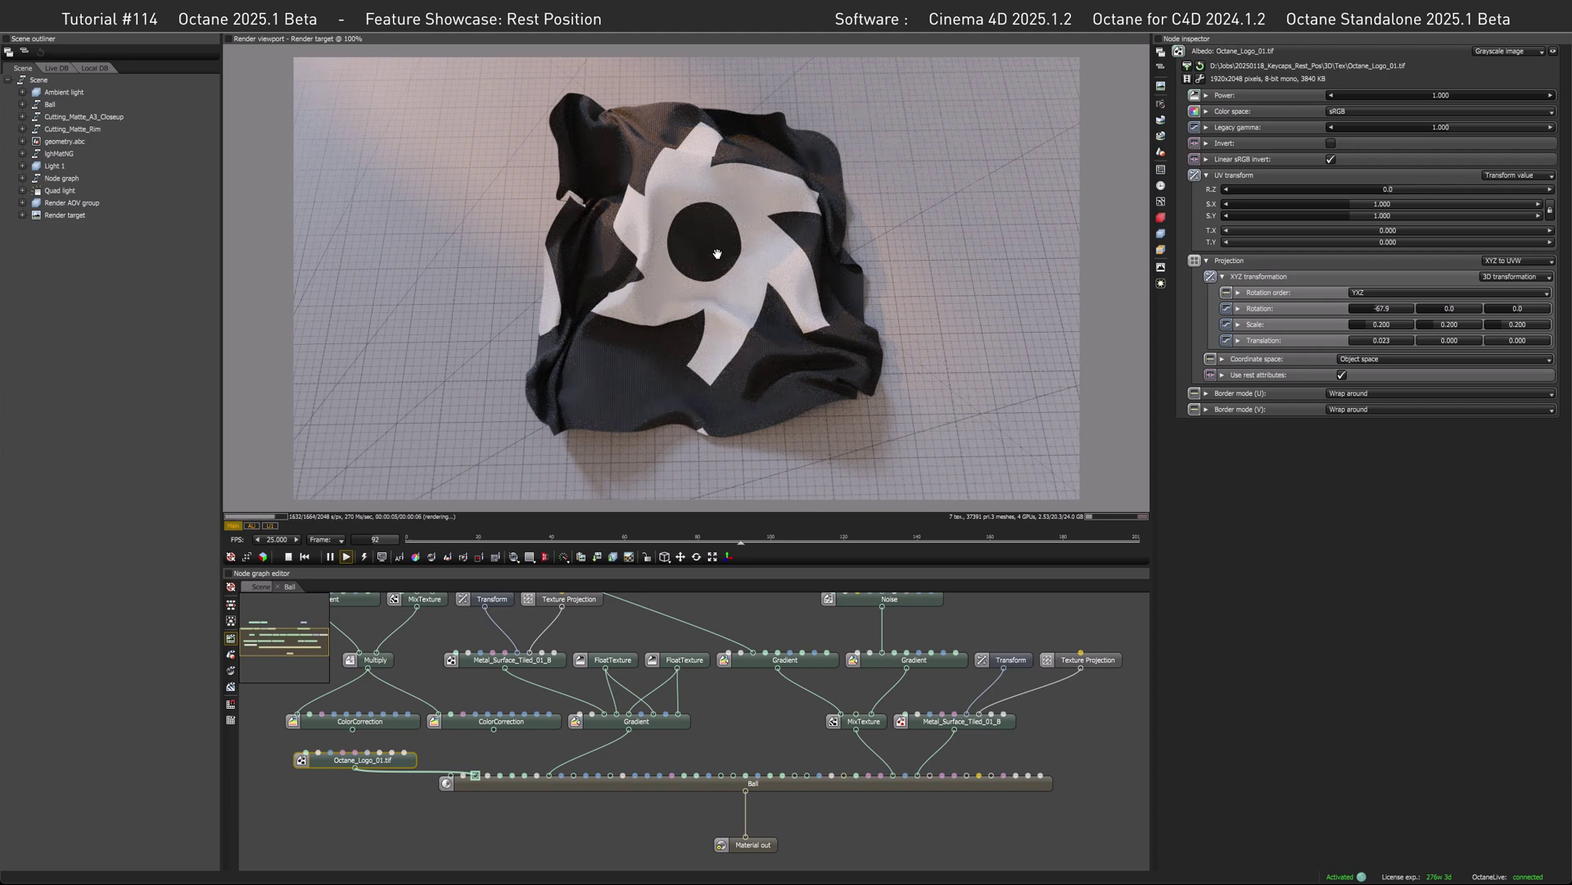
- Reimport geometry.abc with rest attributes taken from animation time 3.0
click(260, 586)
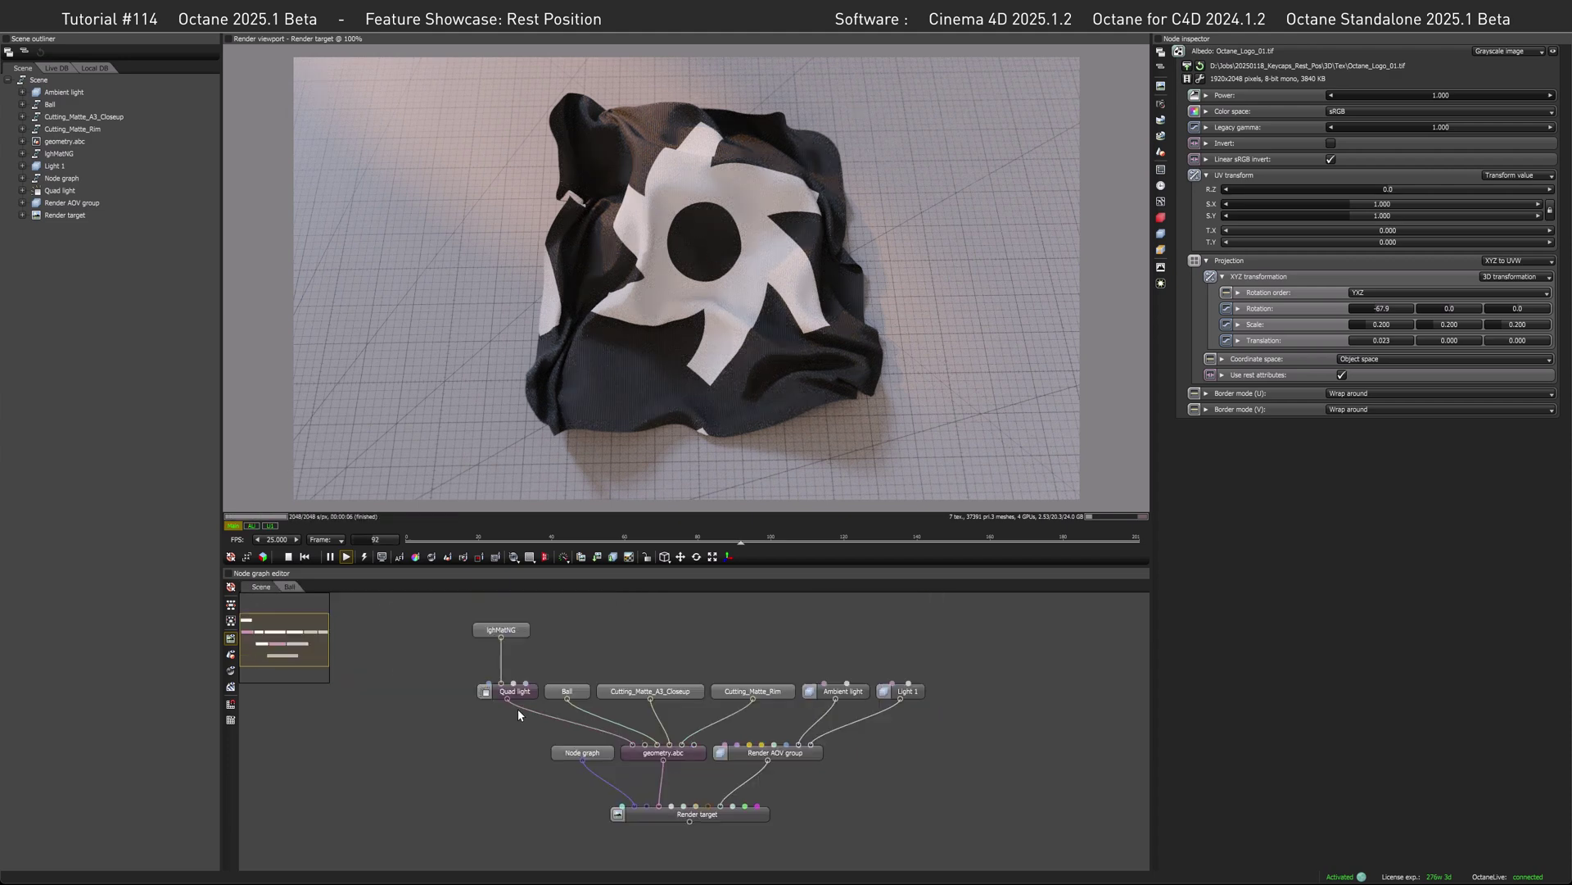
click(682, 757)
click(1214, 66)
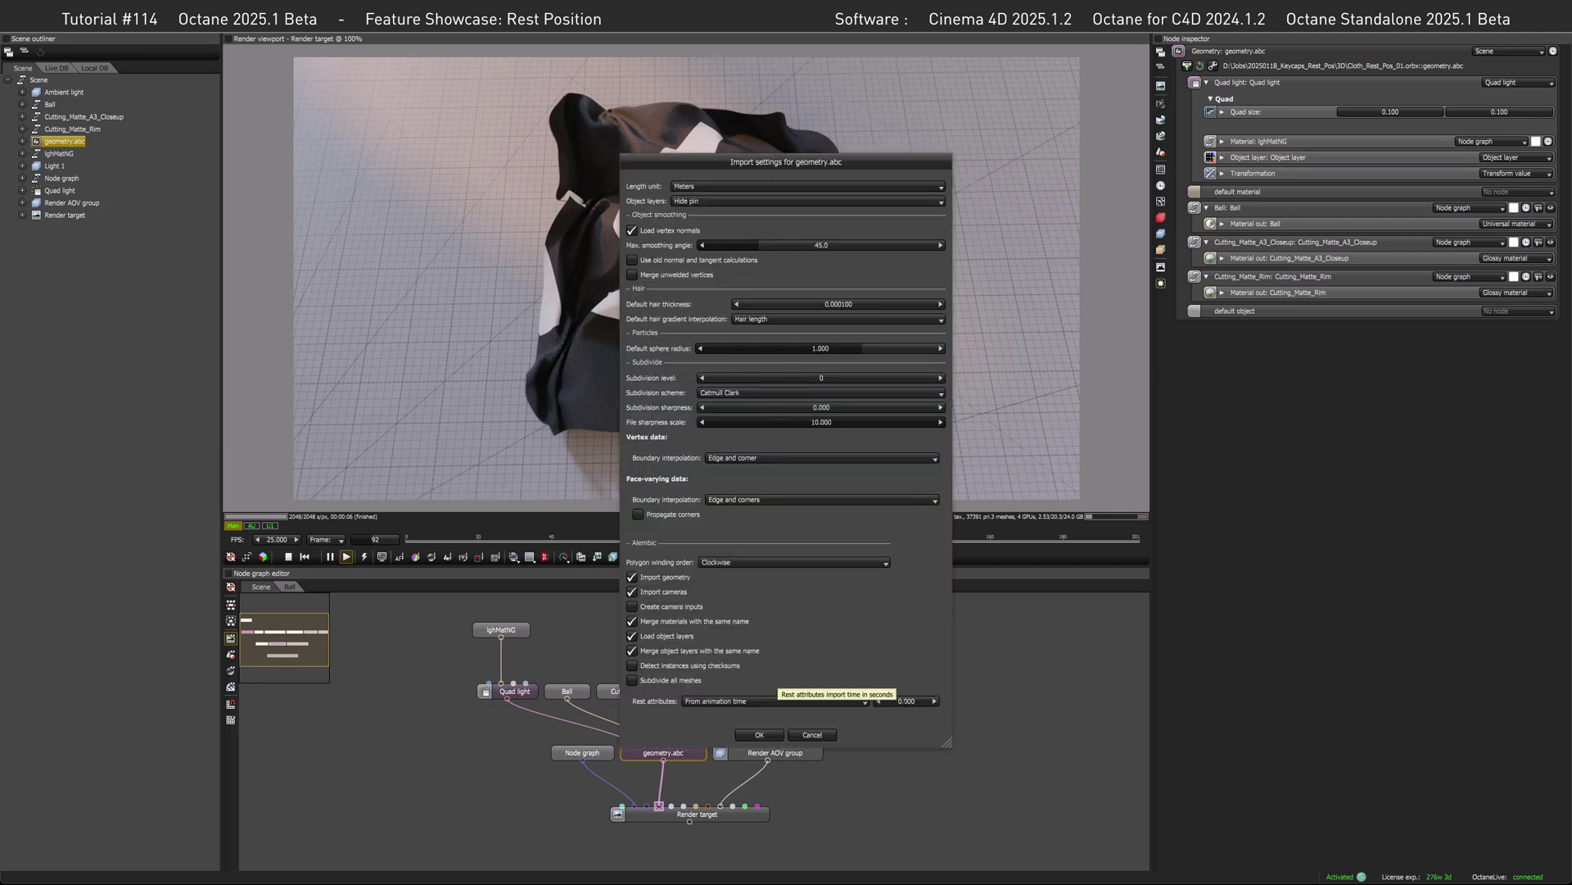
click(903, 700)
text(3.)
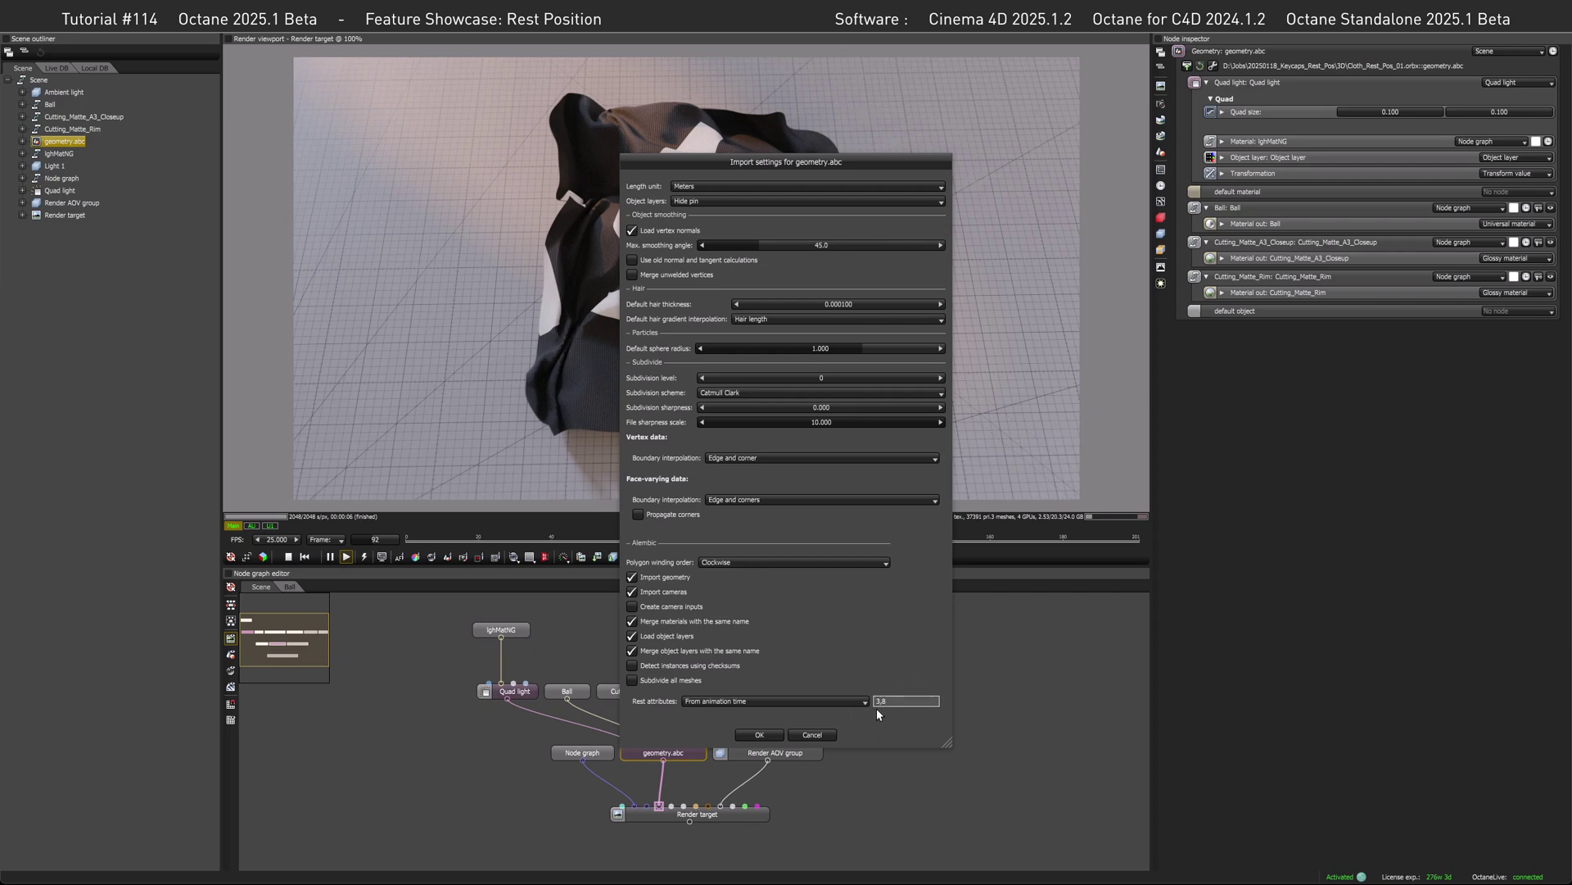
click(760, 733)
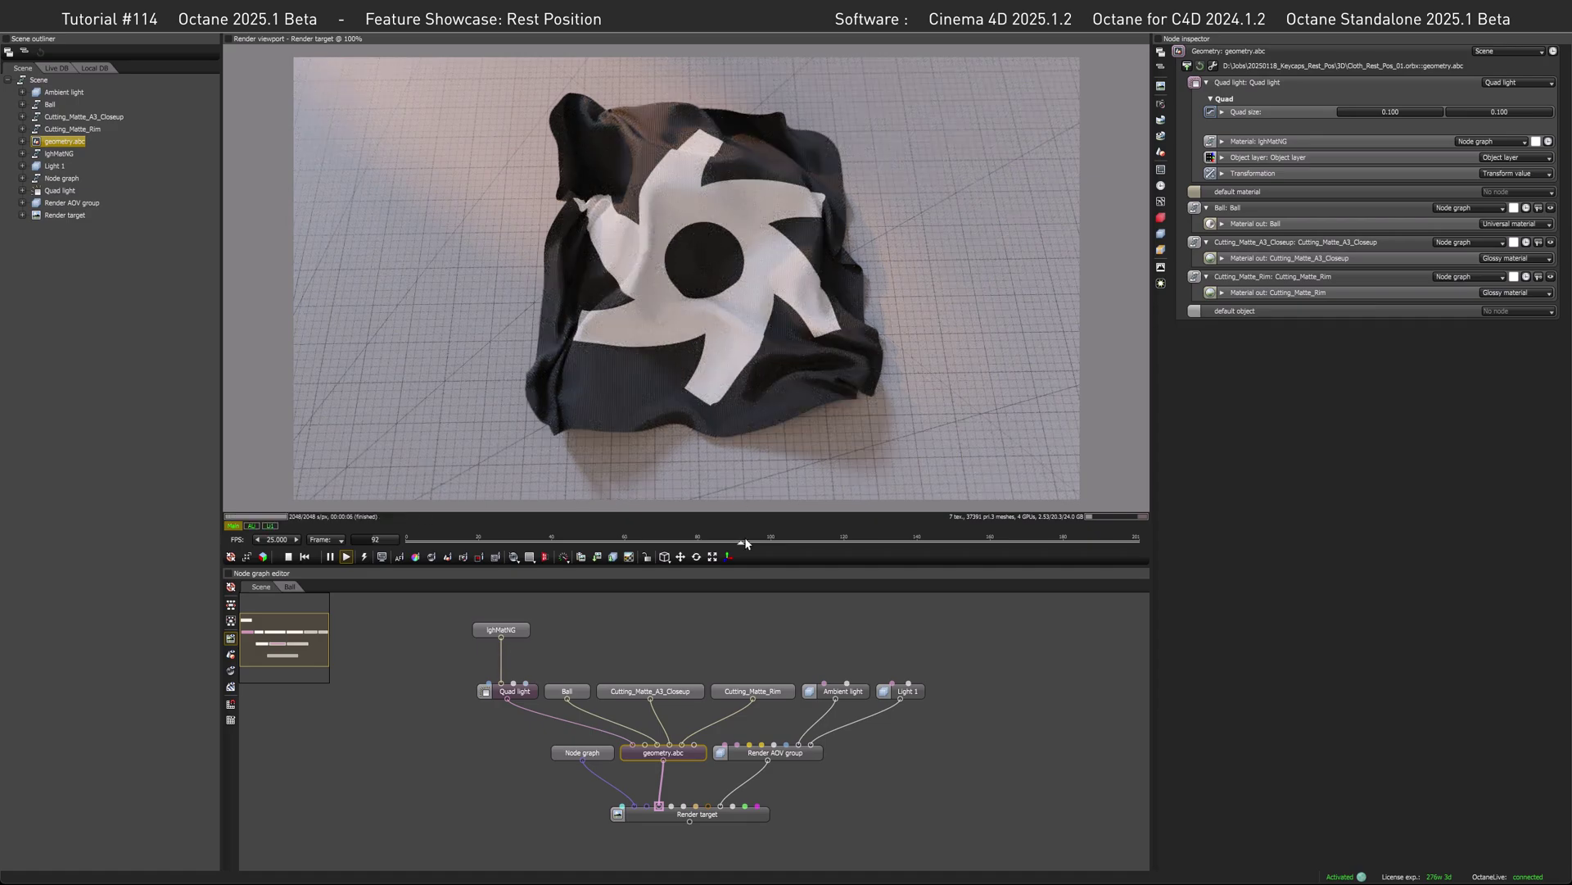
drag(743, 542, 752, 543)
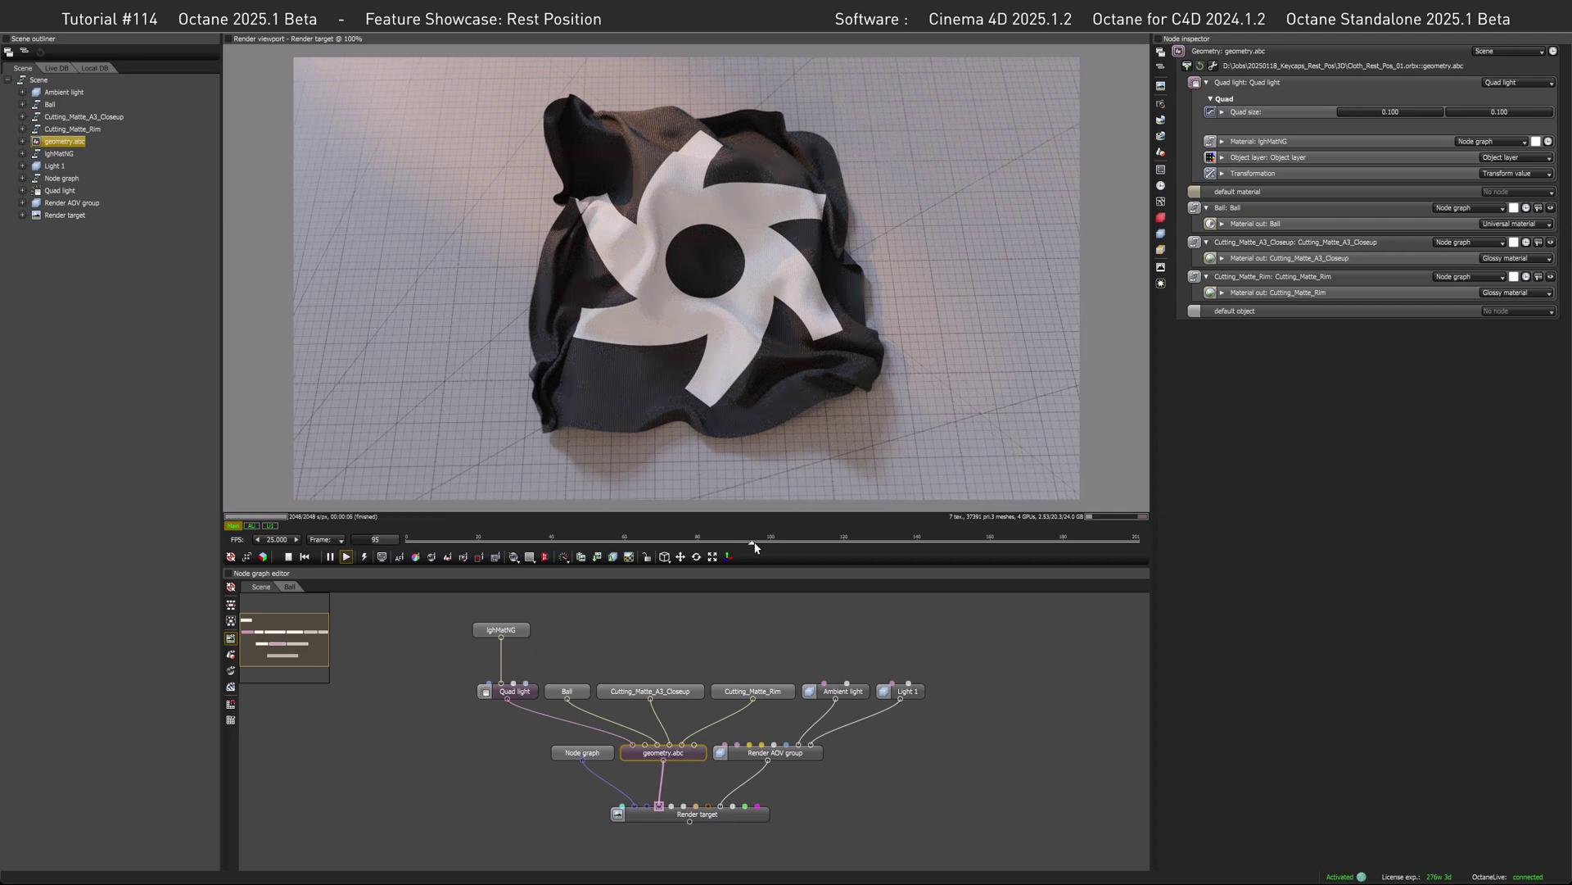
drag(754, 545, 407, 544)
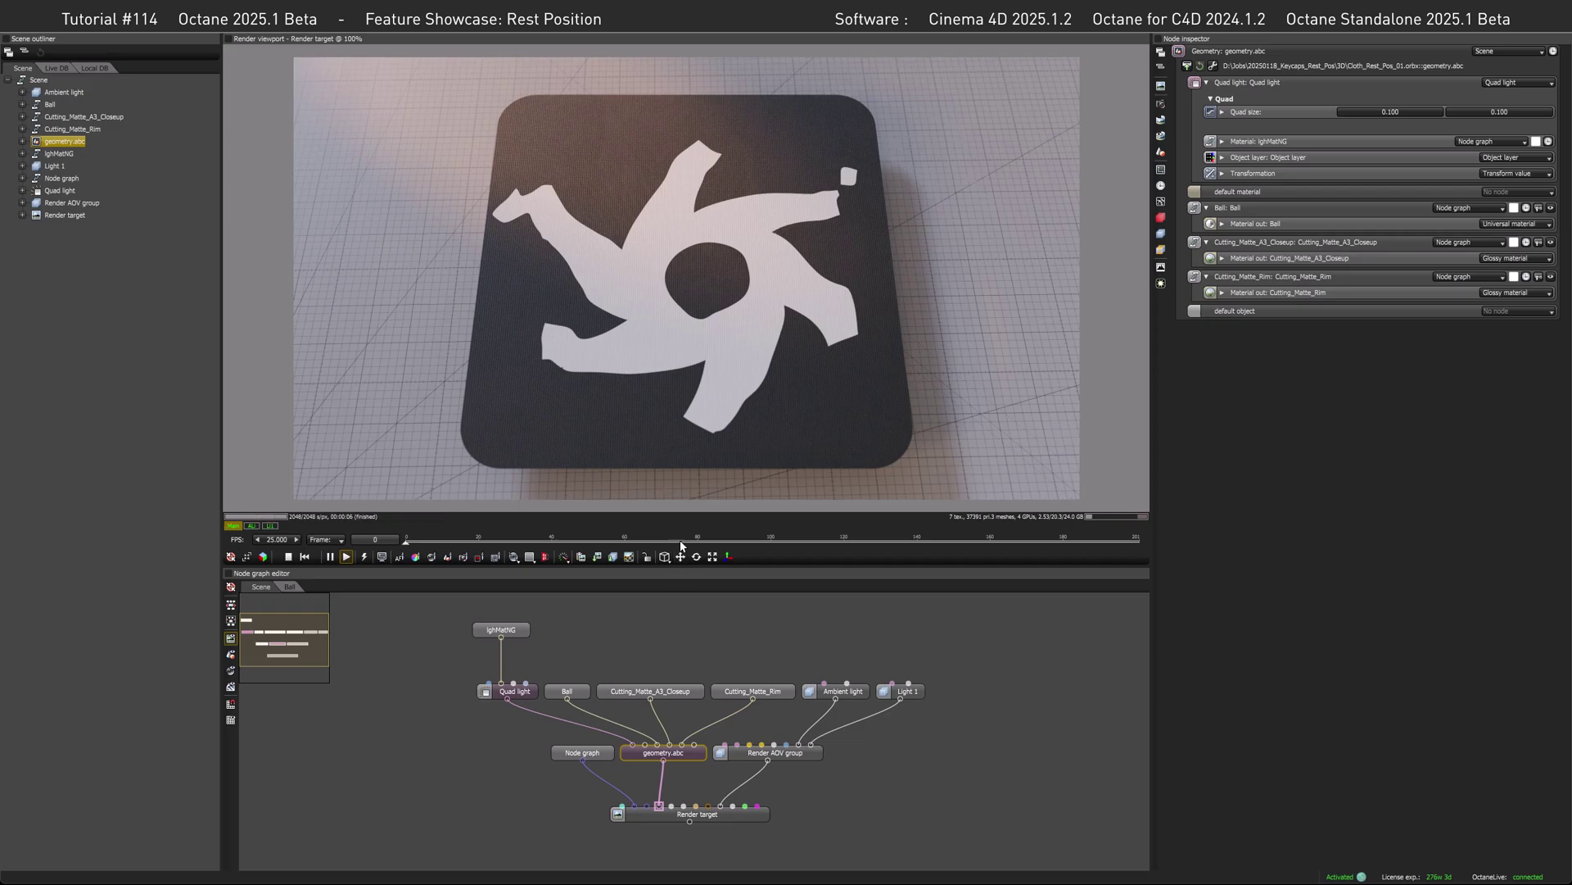
click(778, 538)
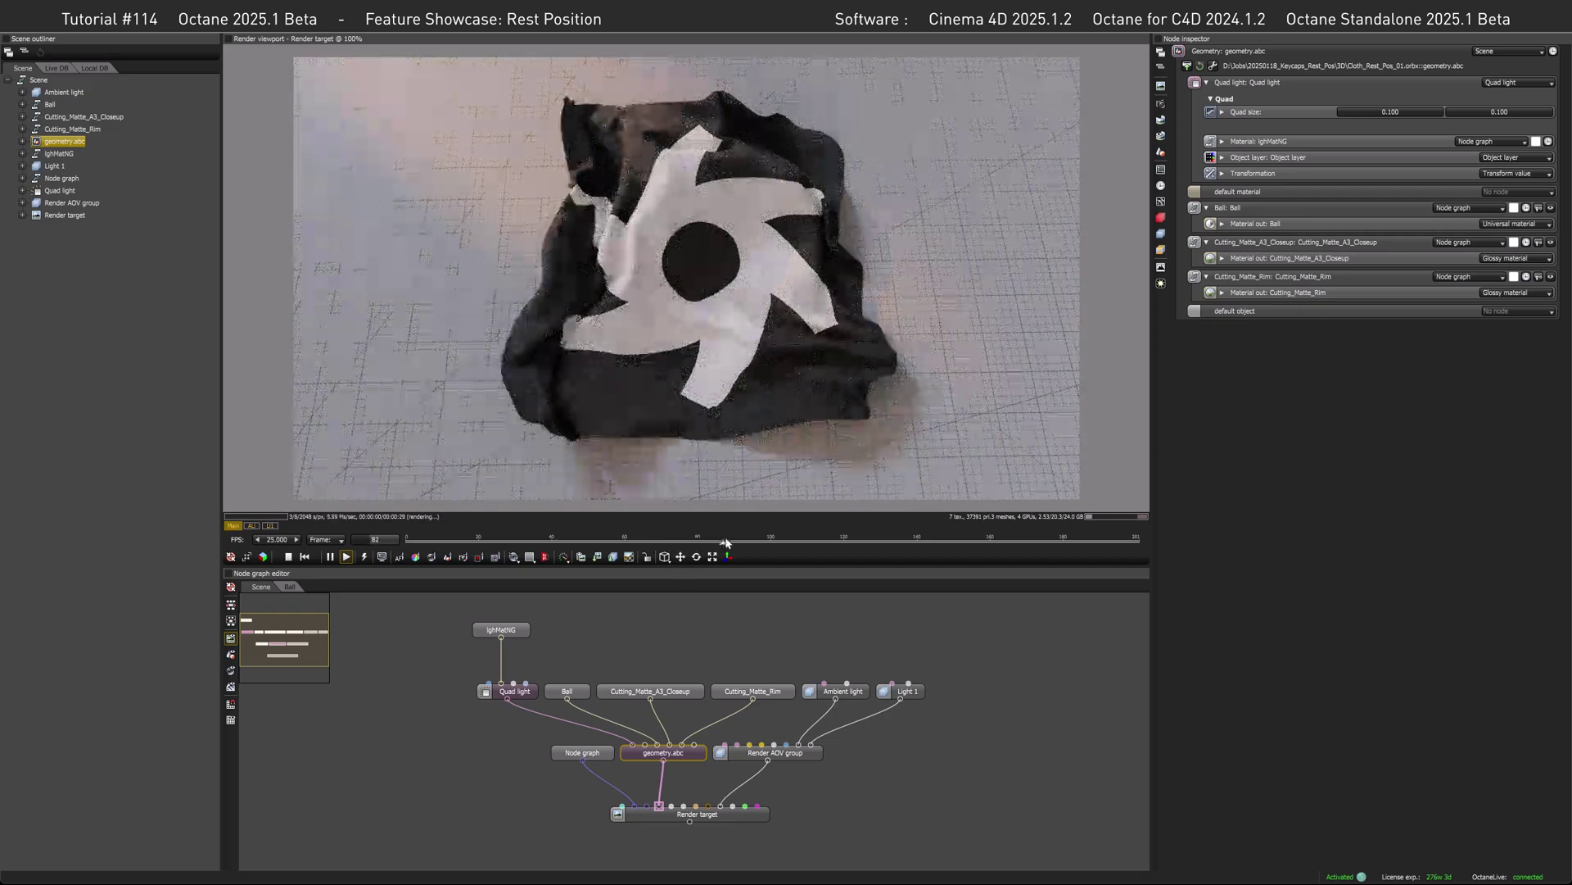
drag(808, 534, 755, 527)
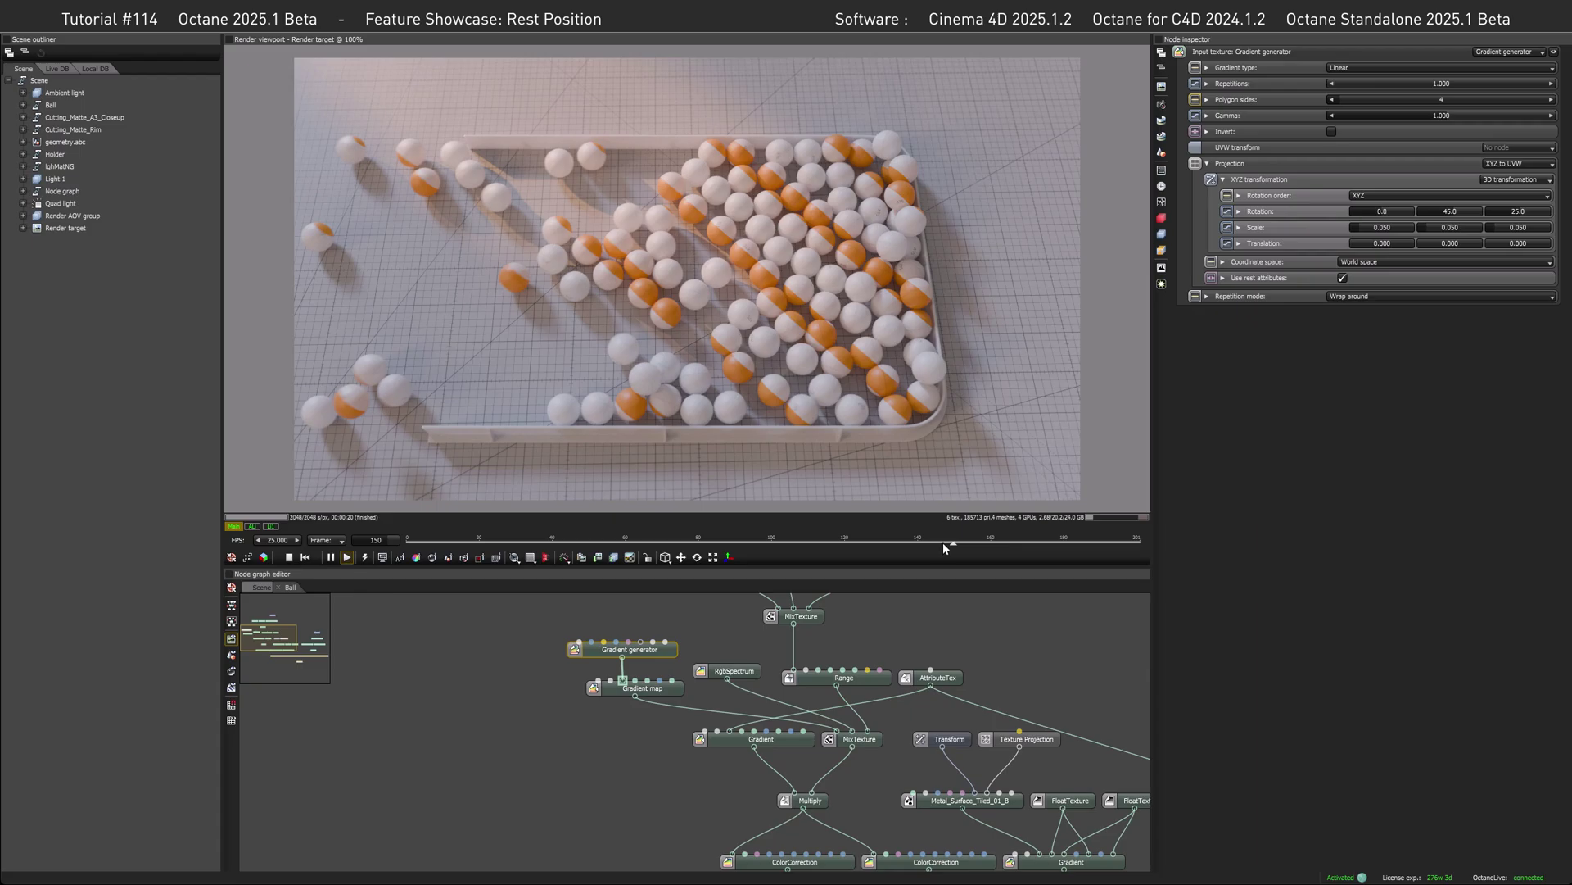
click(902, 543)
drag(901, 544, 956, 547)
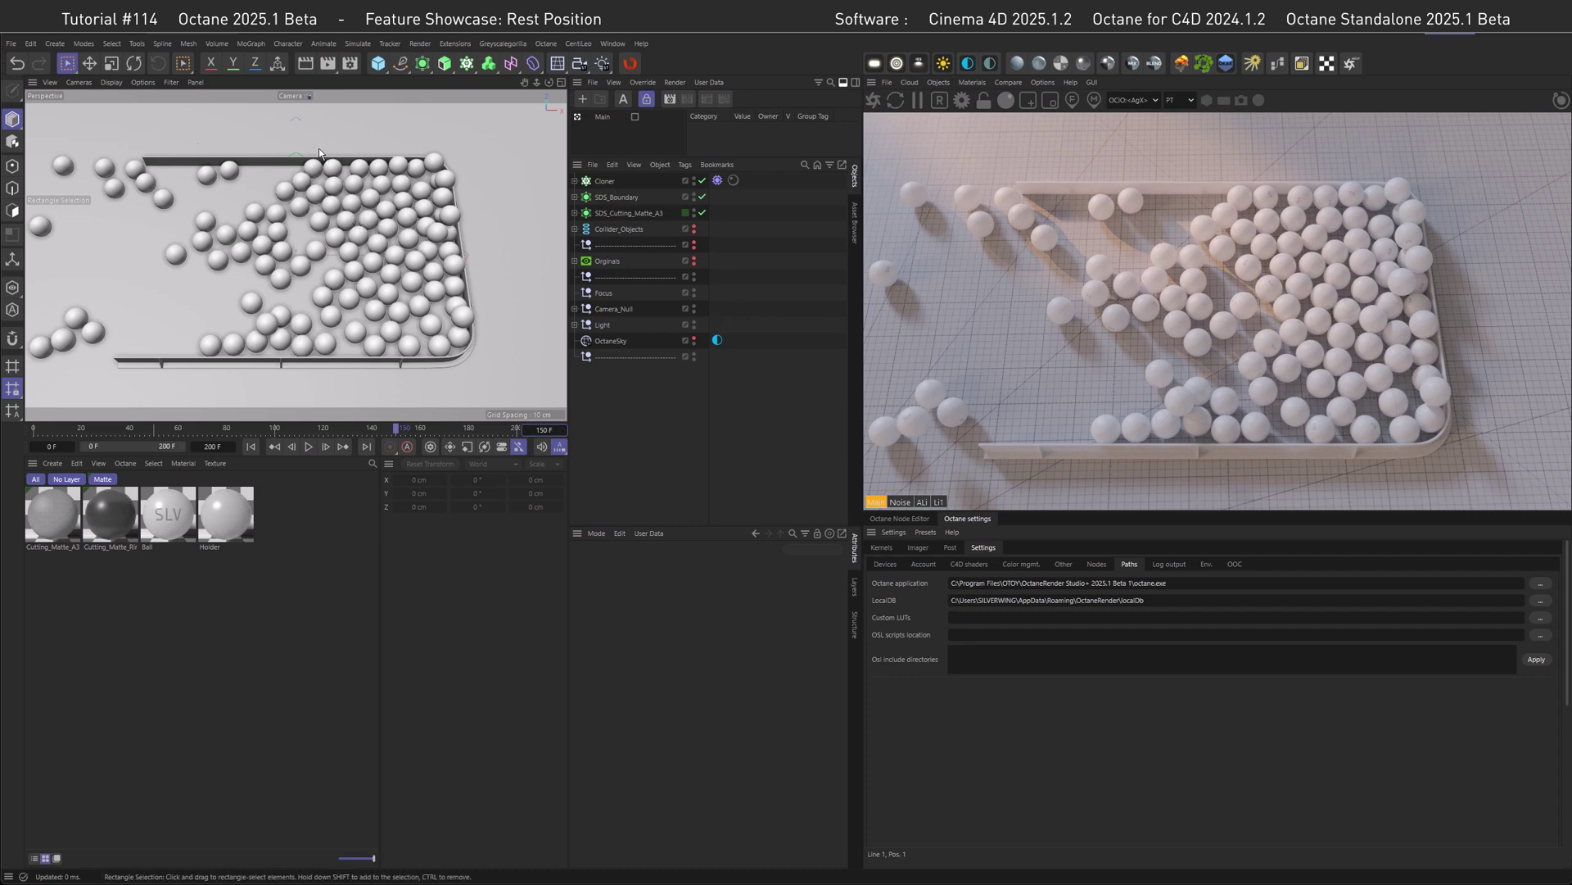
click(291, 97)
click(315, 119)
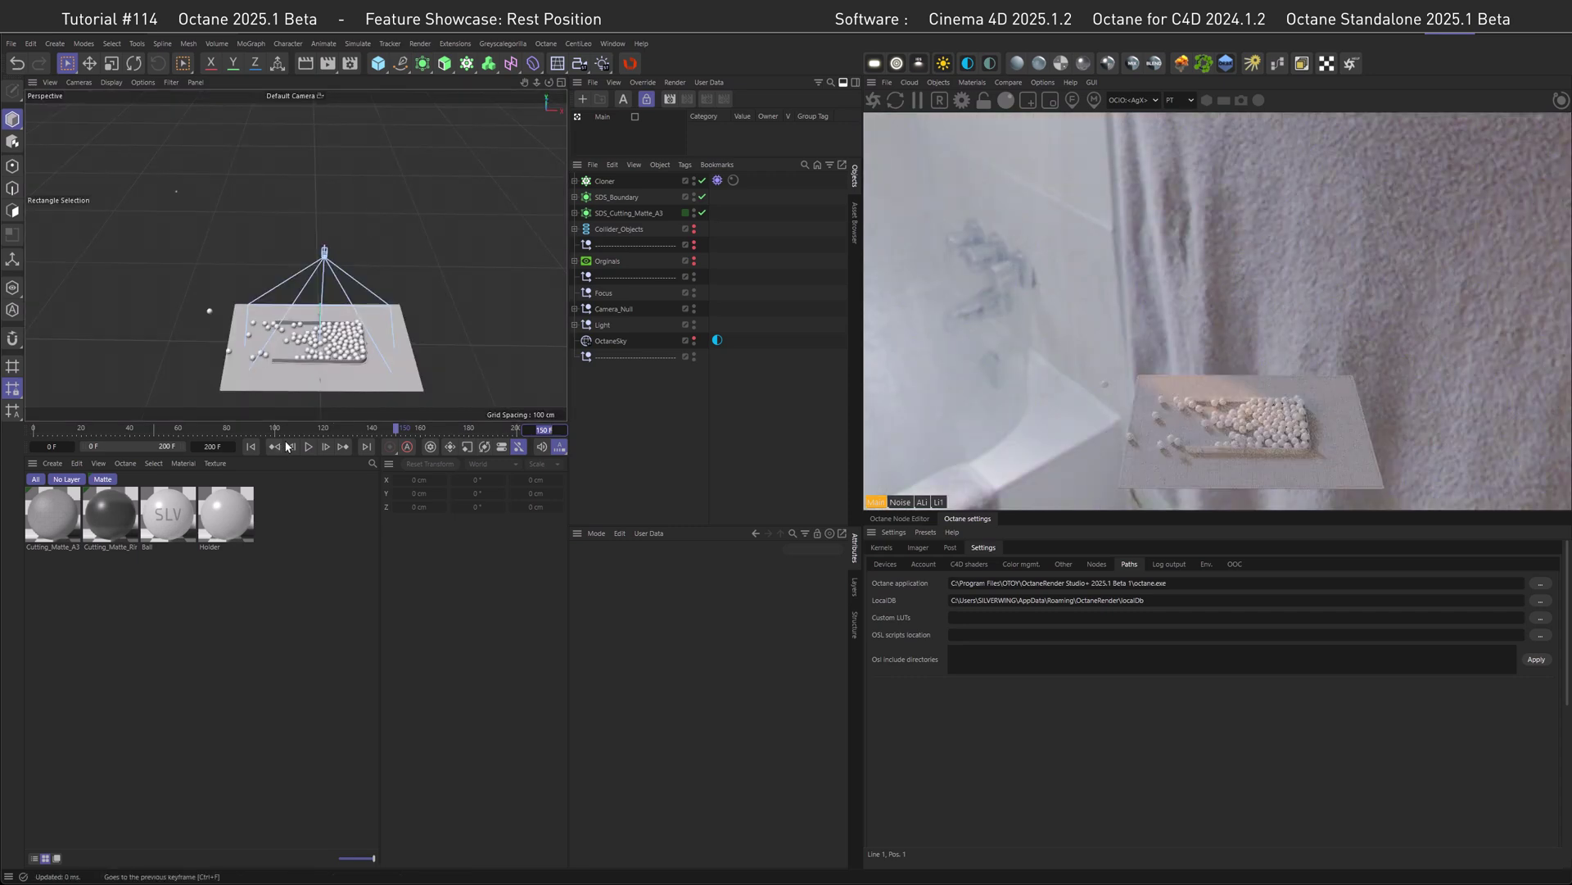
click(284, 428)
drag(274, 432, 67, 427)
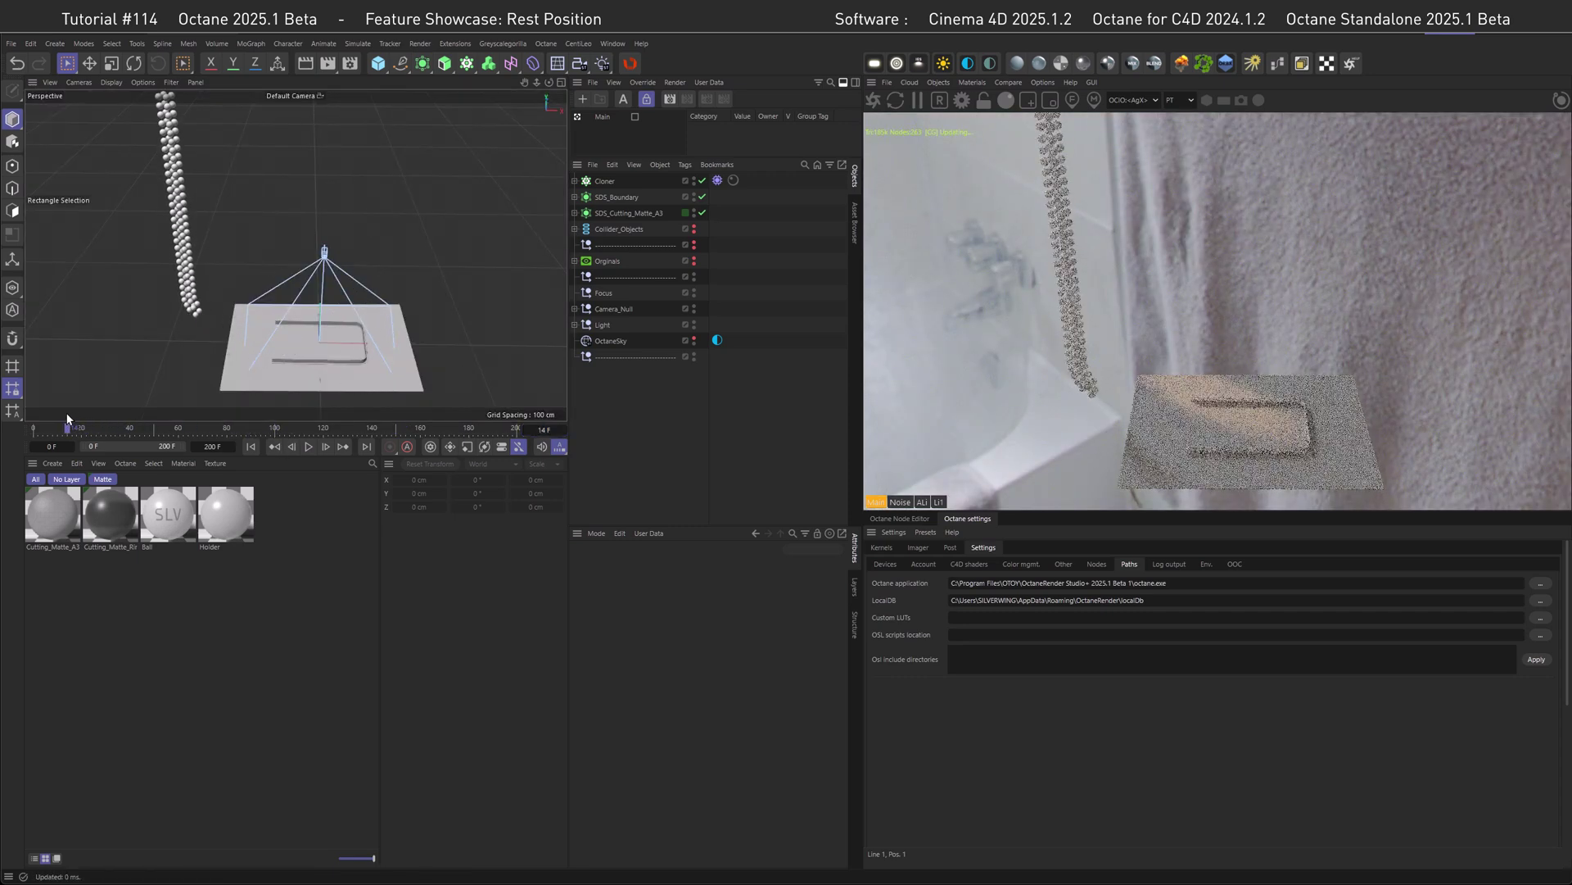
ctrl+click(694, 229)
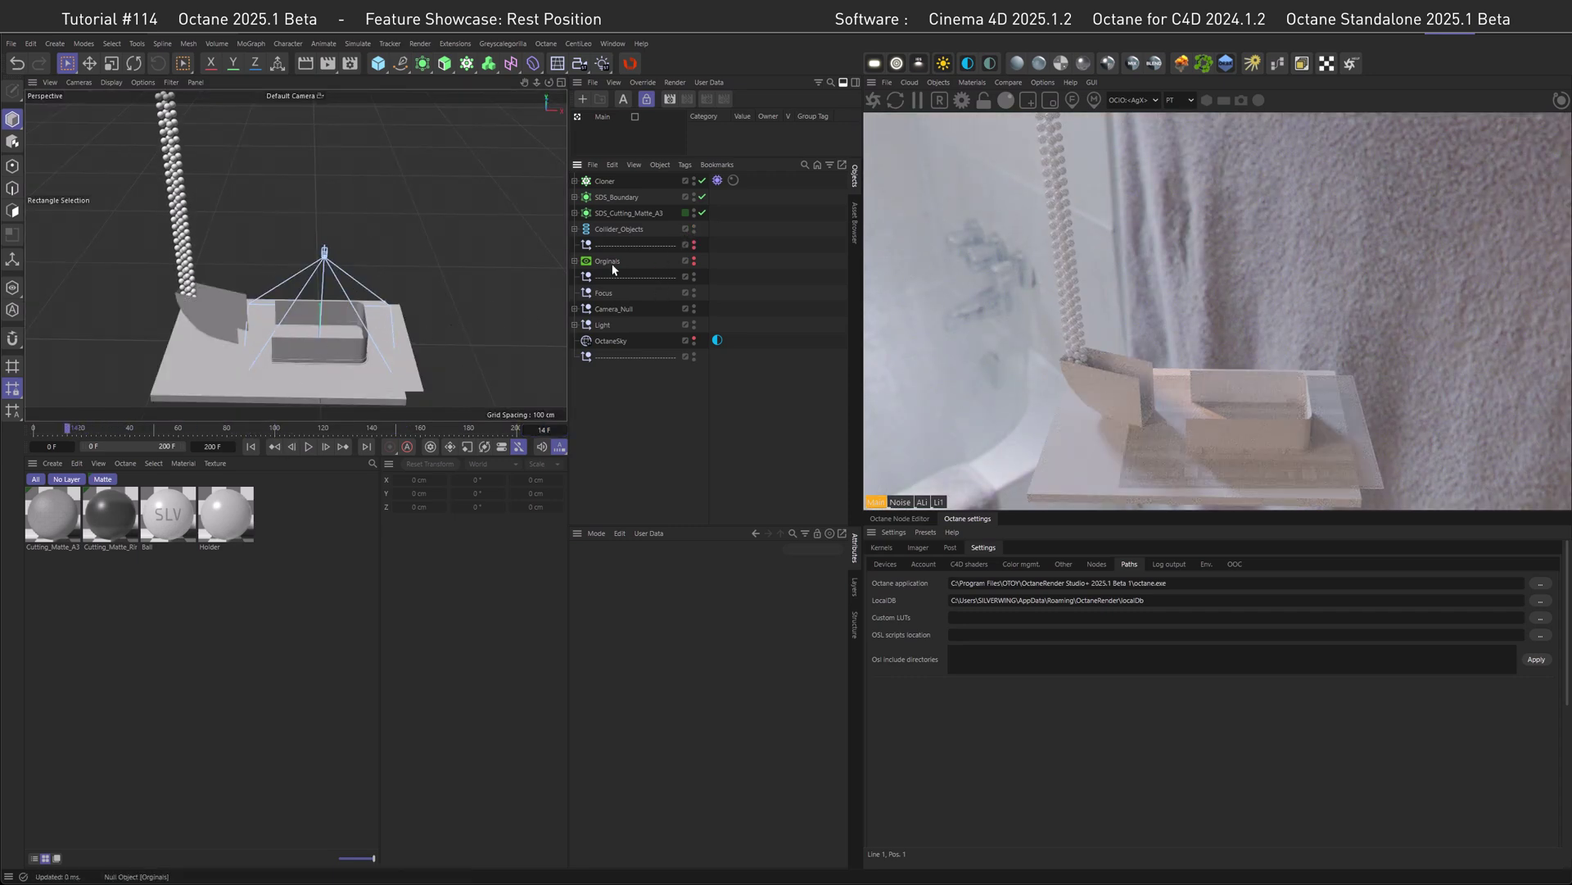
ctrl+click(694, 229)
click(297, 429)
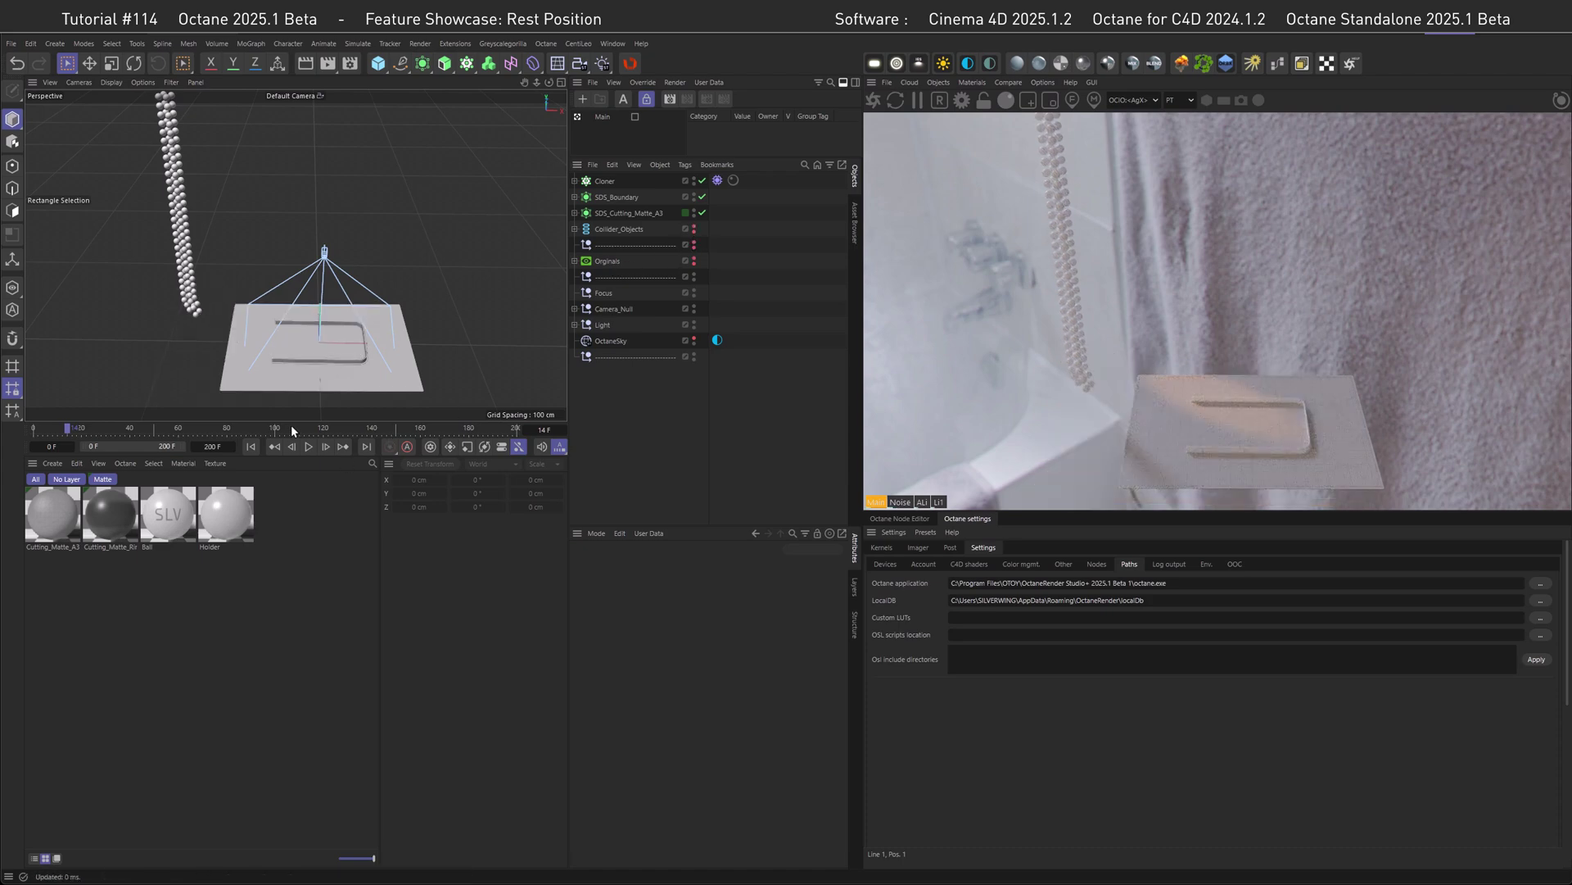
click(287, 95)
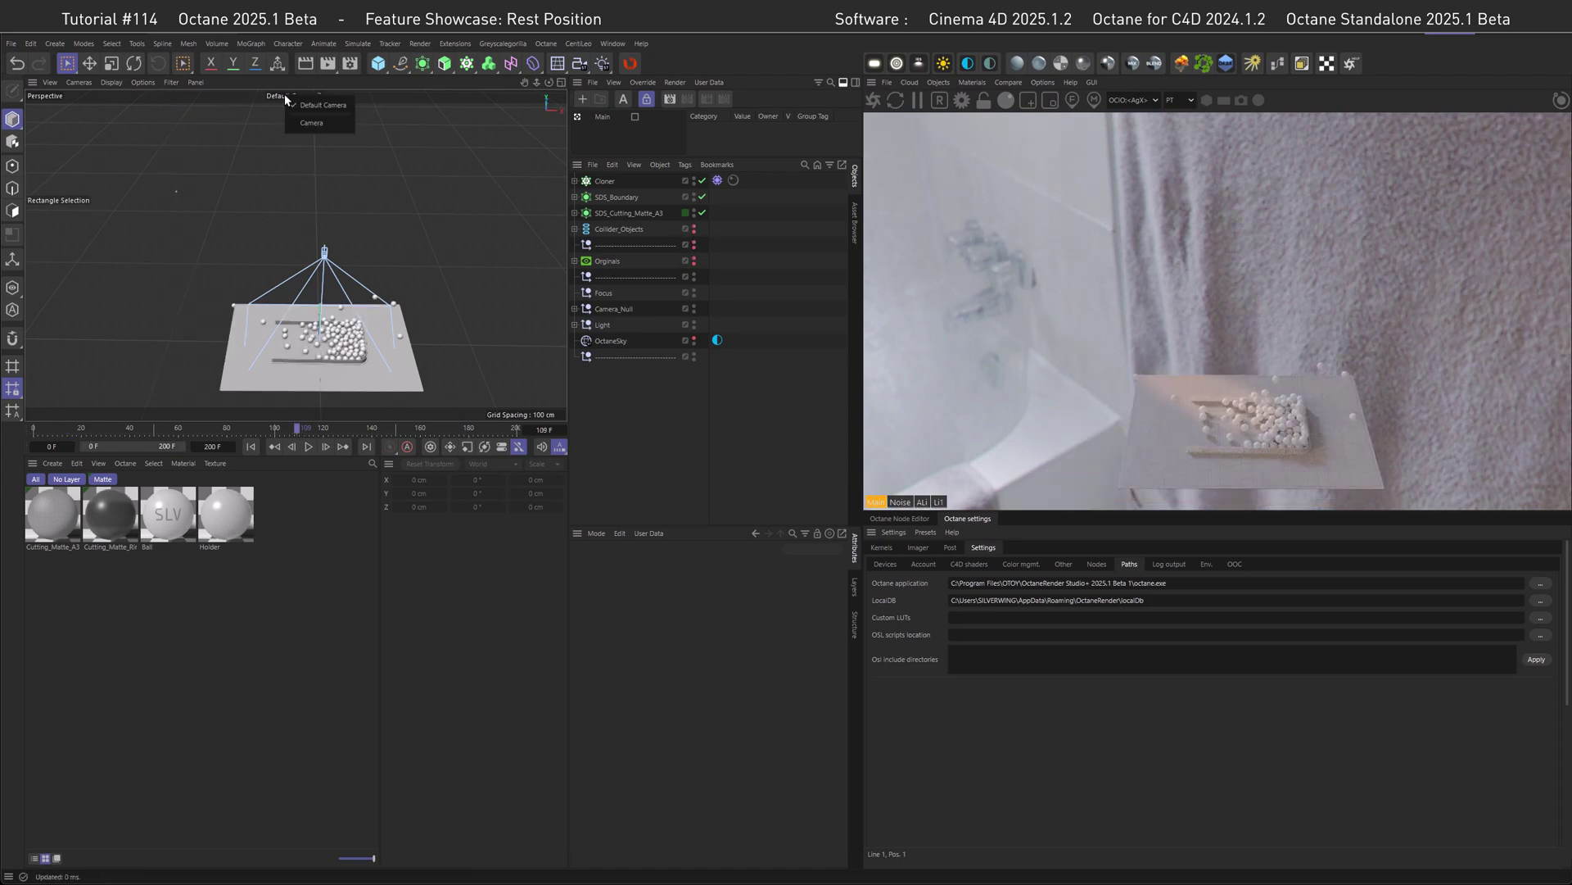
click(311, 123)
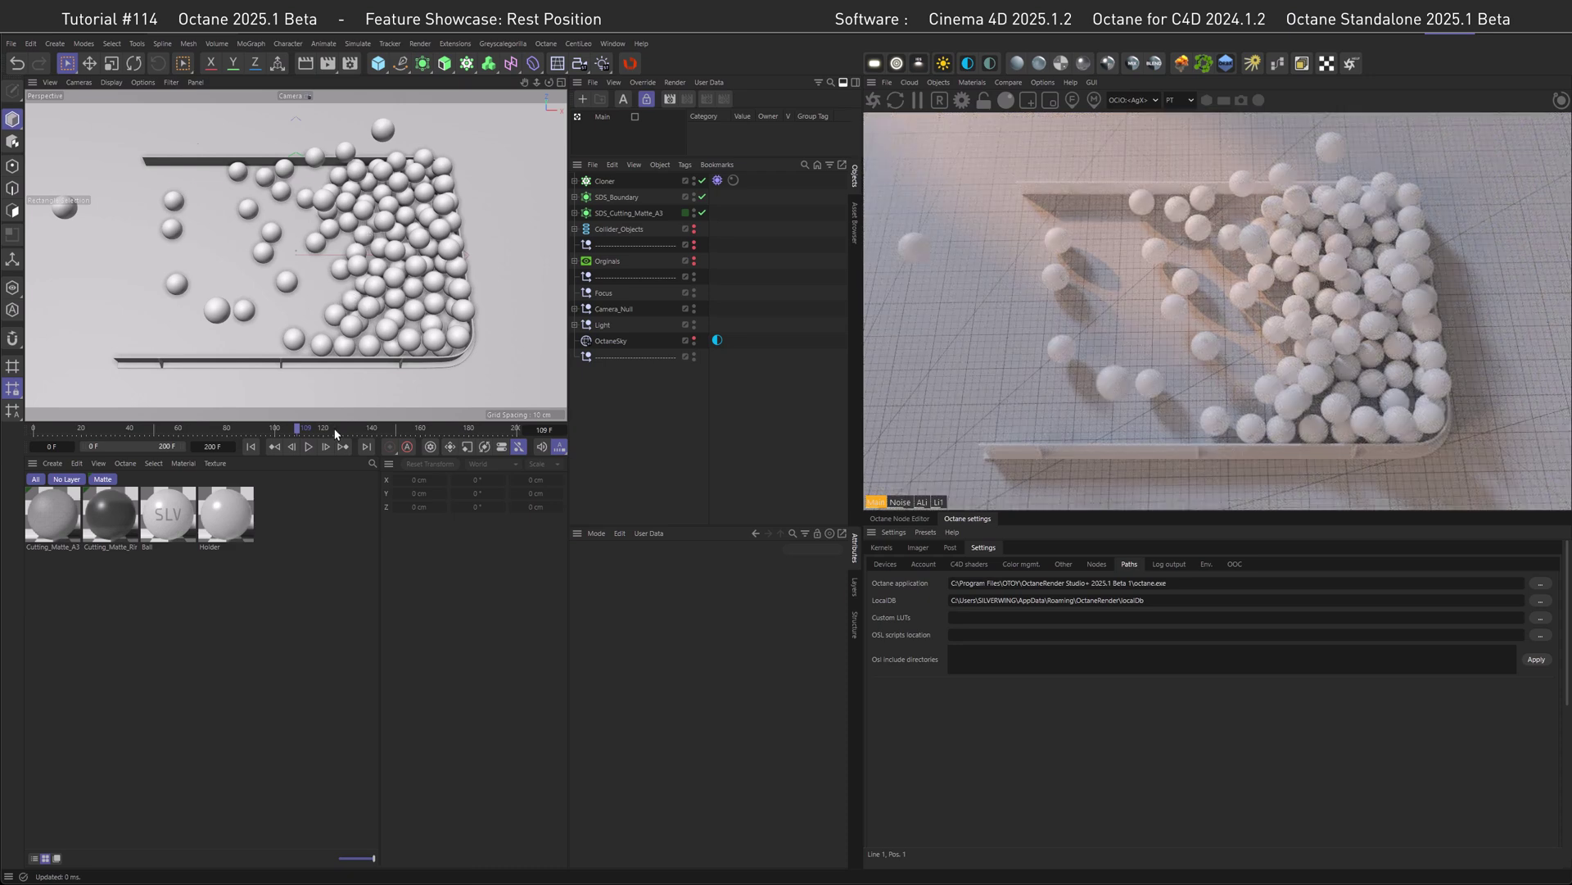
drag(300, 427, 343, 427)
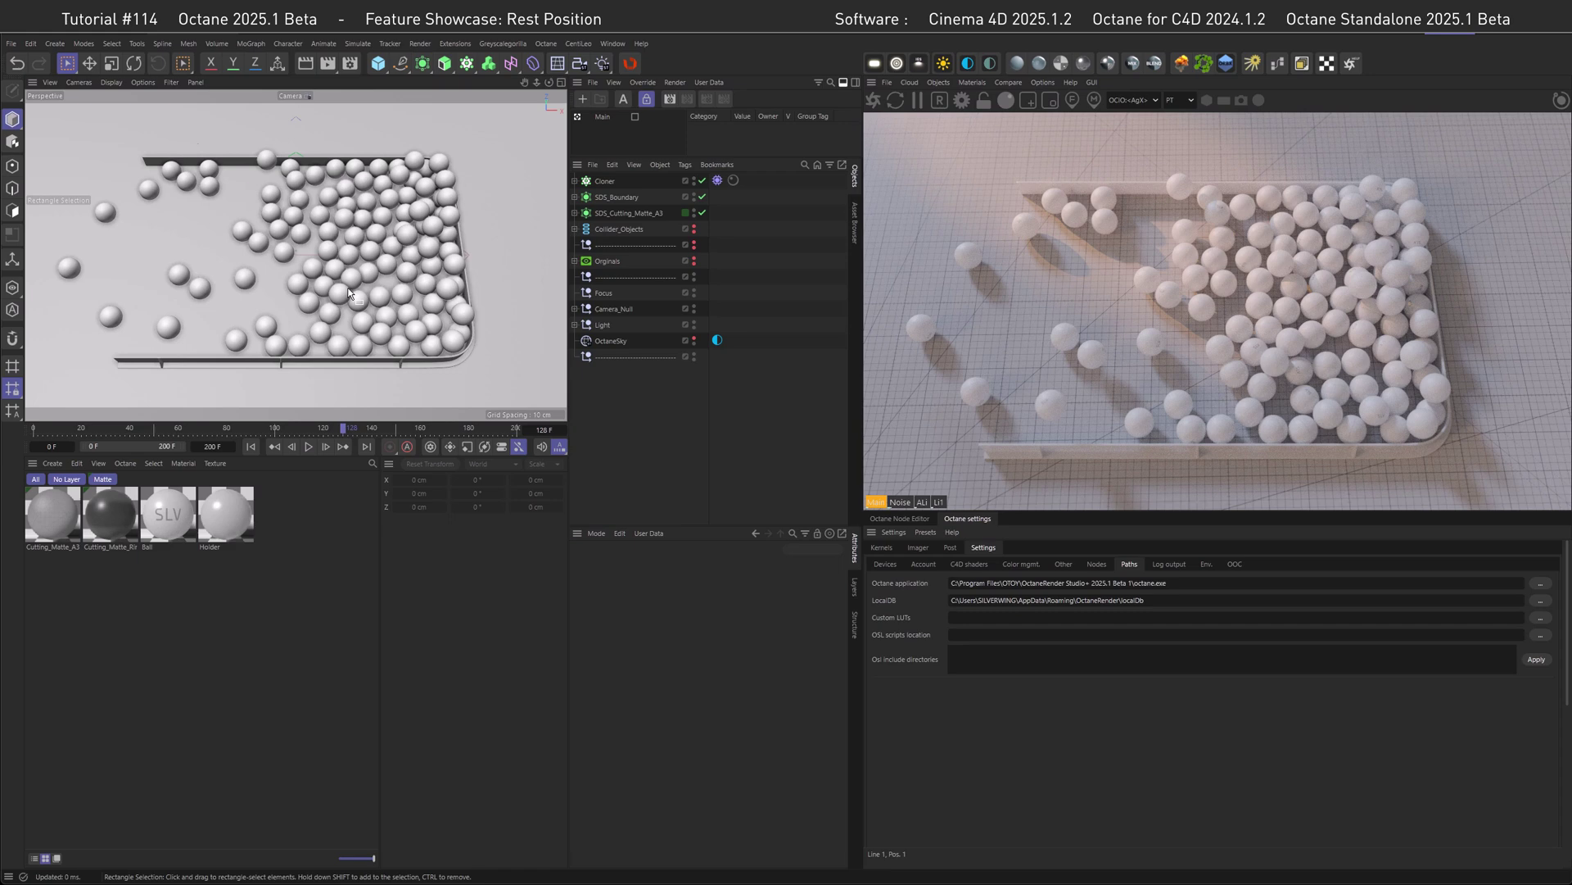
- Nest the ball Cloner under a Connect object with Weld off, then advance to frame 133
click(608, 180)
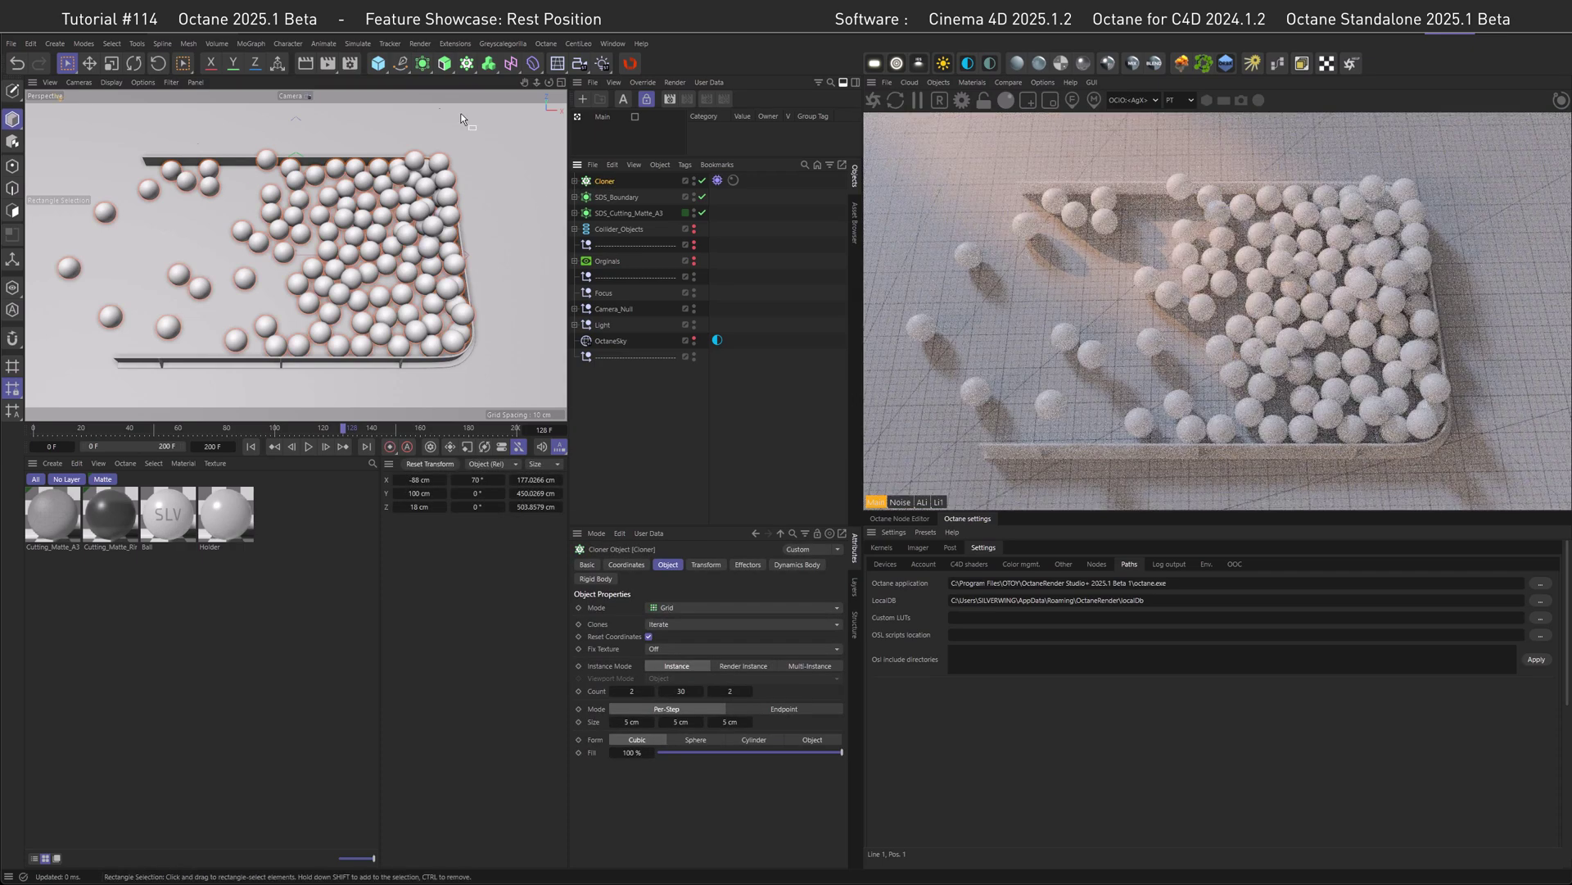
click(423, 63)
alt+click(471, 152)
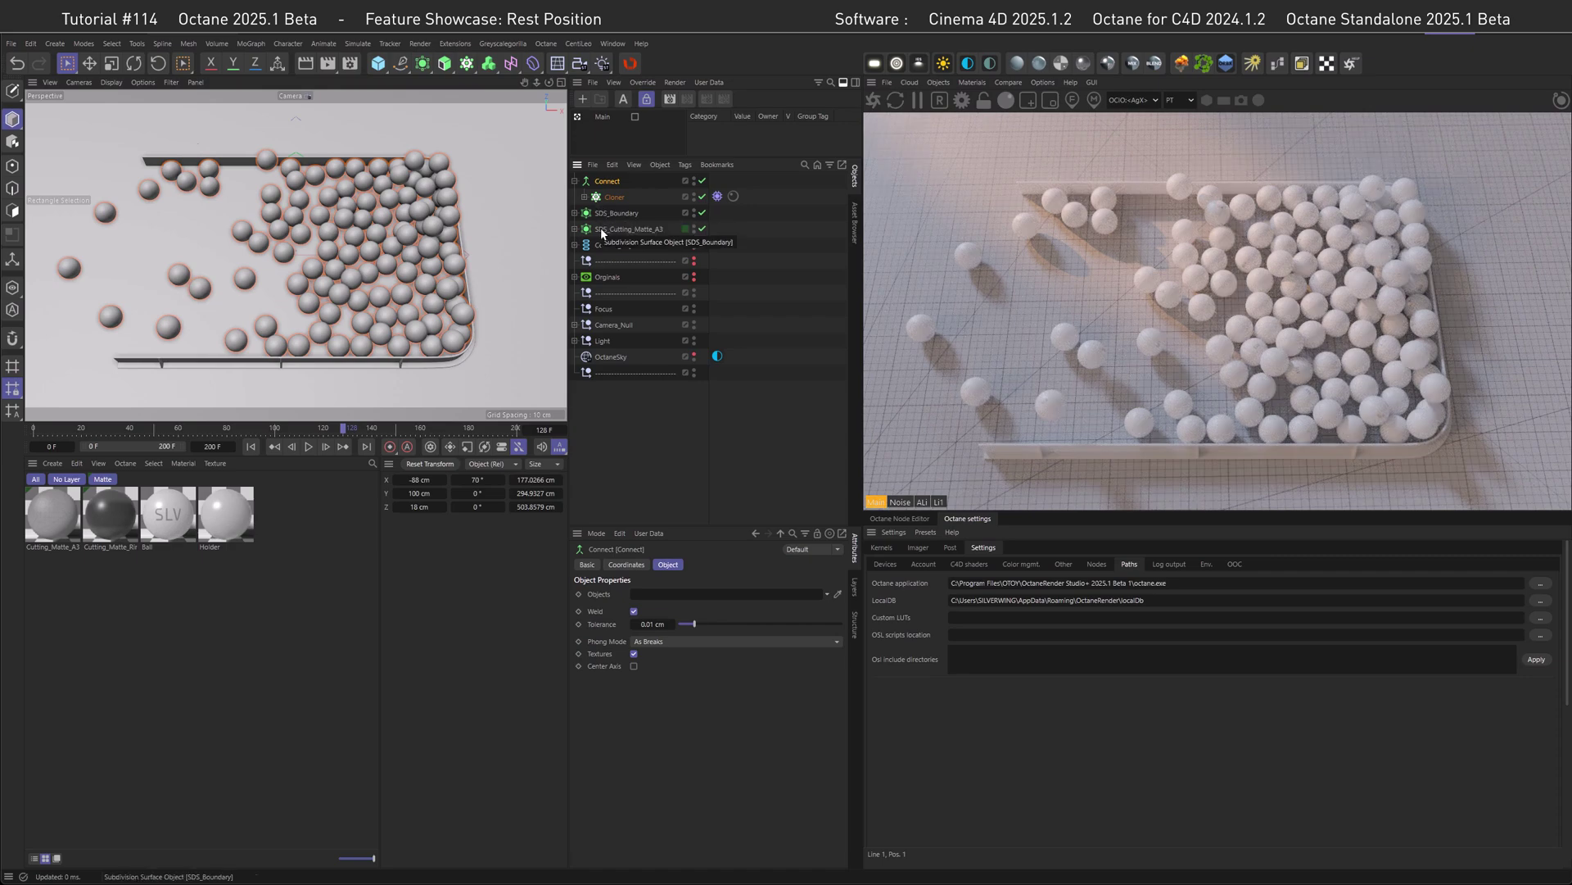
click(634, 612)
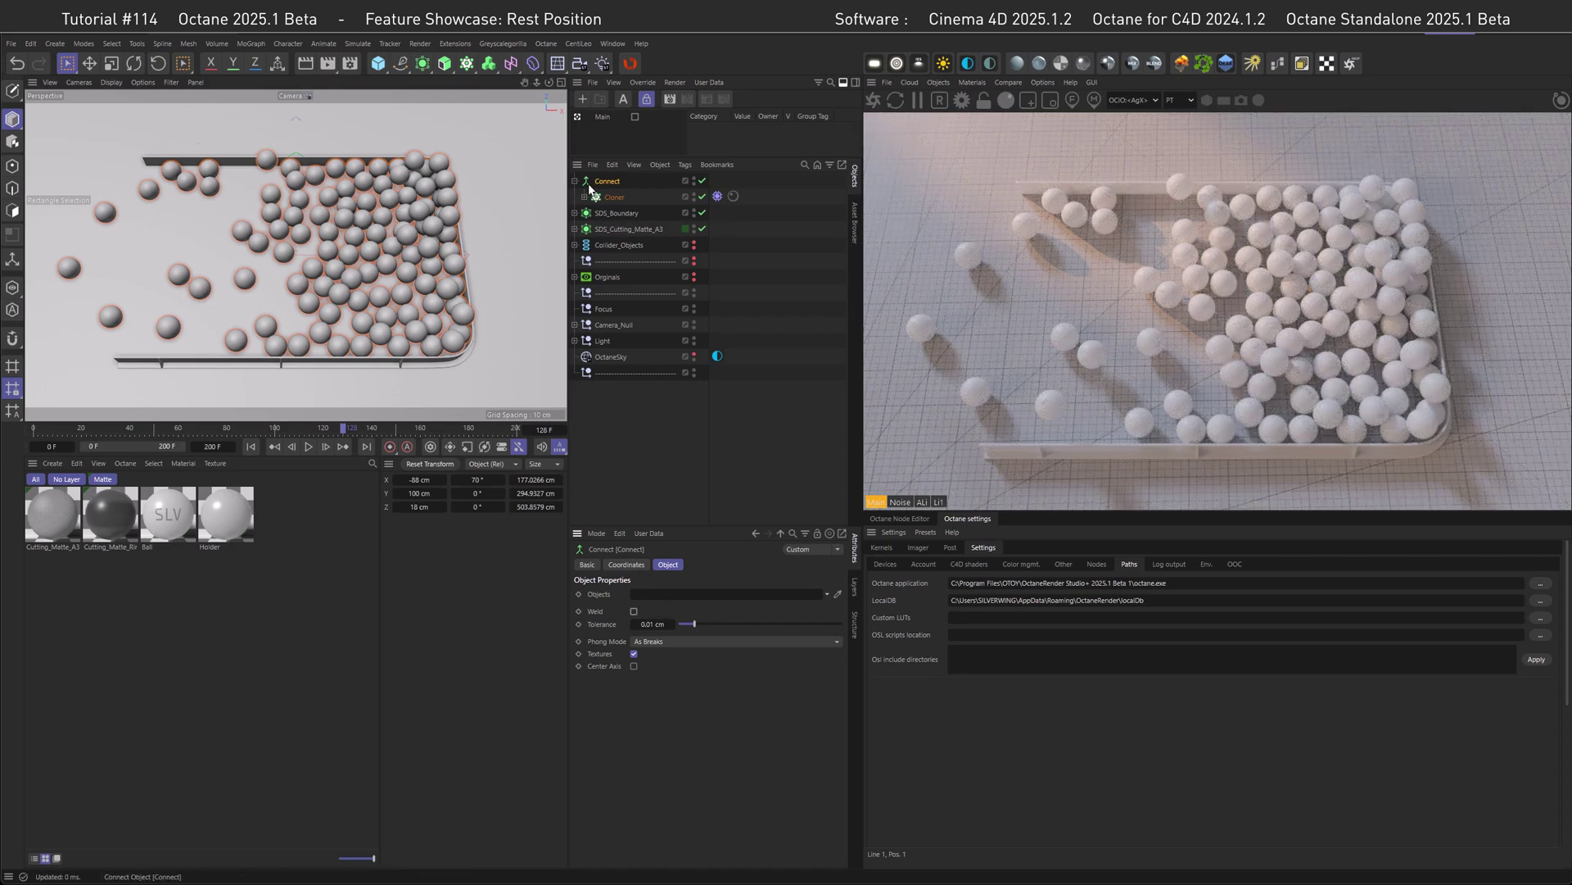
drag(341, 432, 355, 432)
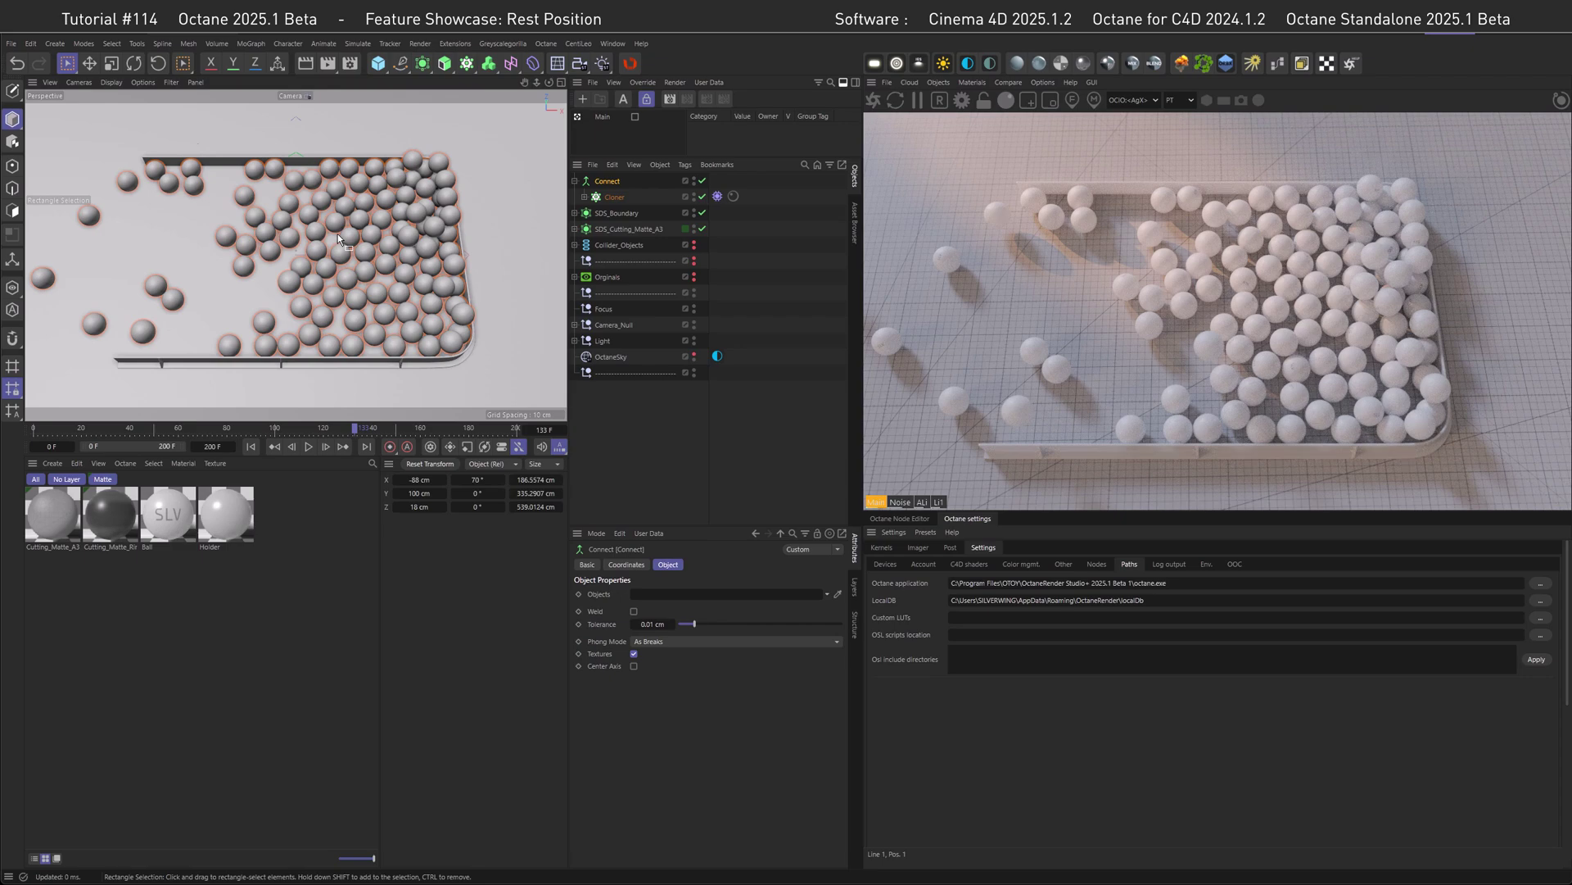
click(614, 196)
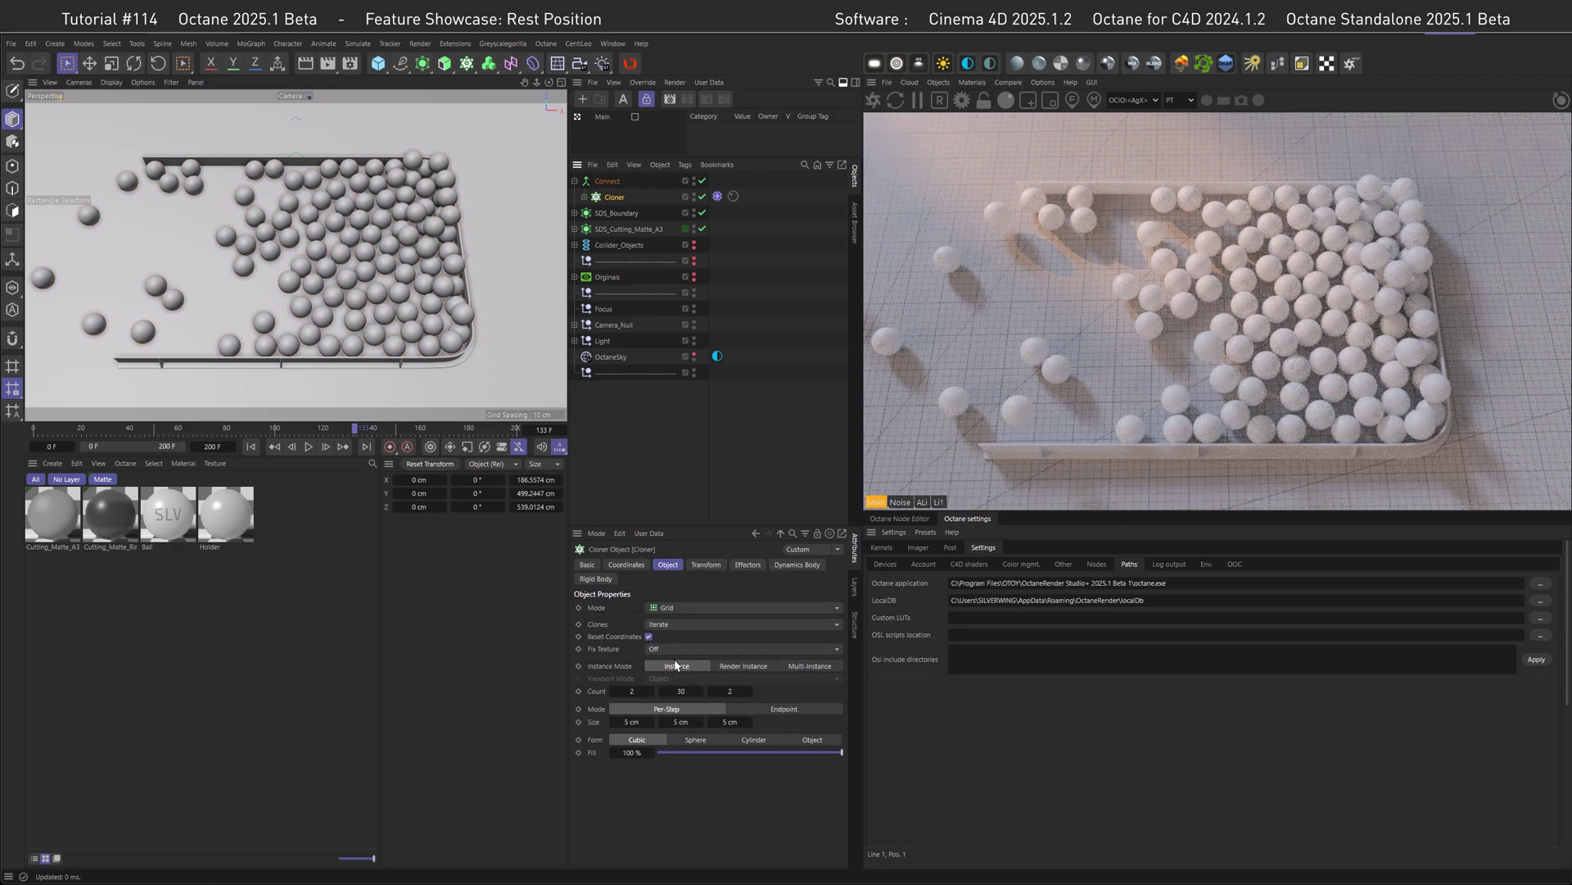